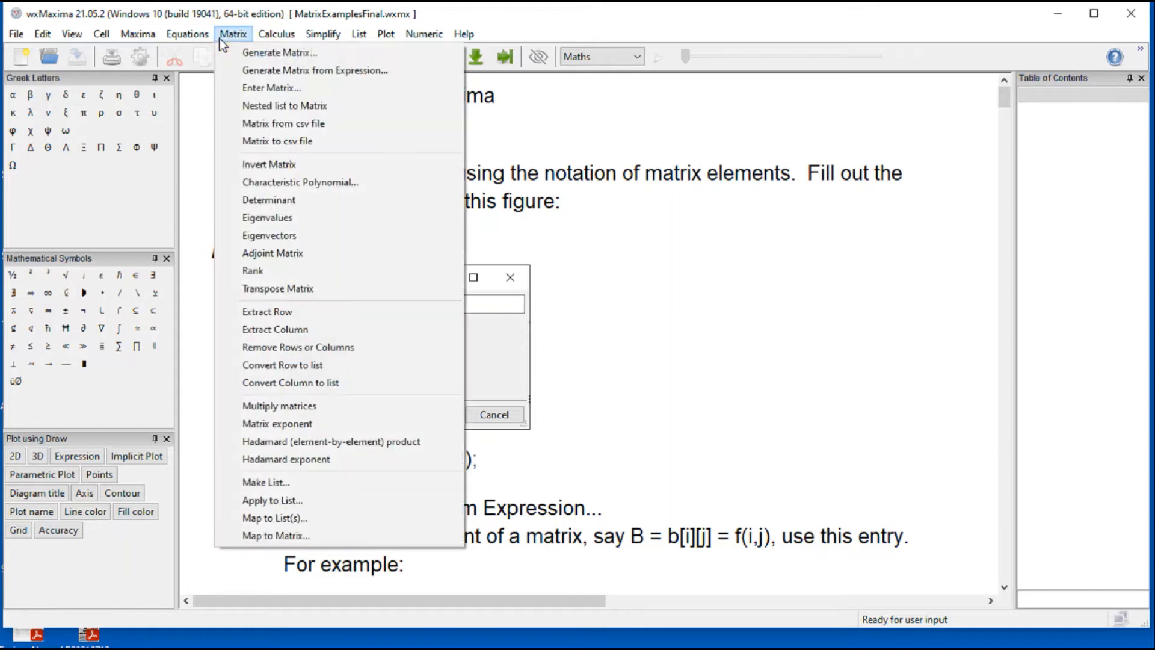
# Step: Generate a 3×3 matrix named A from the array a with the Generate Matrix command
pyautogui.click(237, 50)
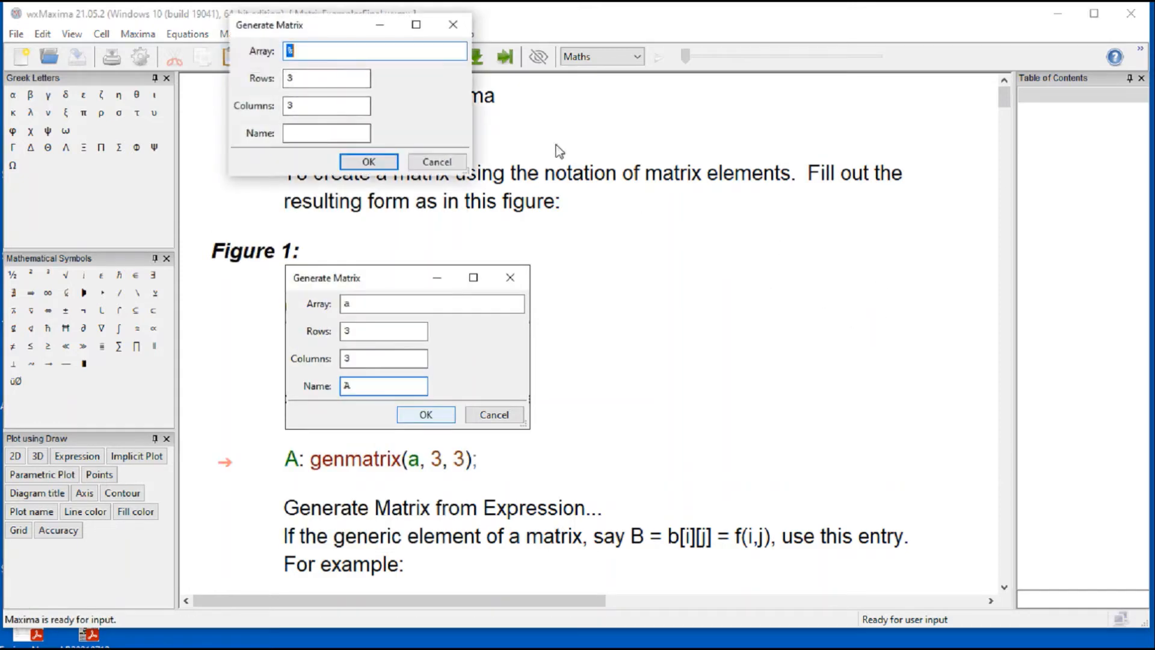
pyautogui.moveTo(330, 31); pyautogui.dragTo(722, 289)
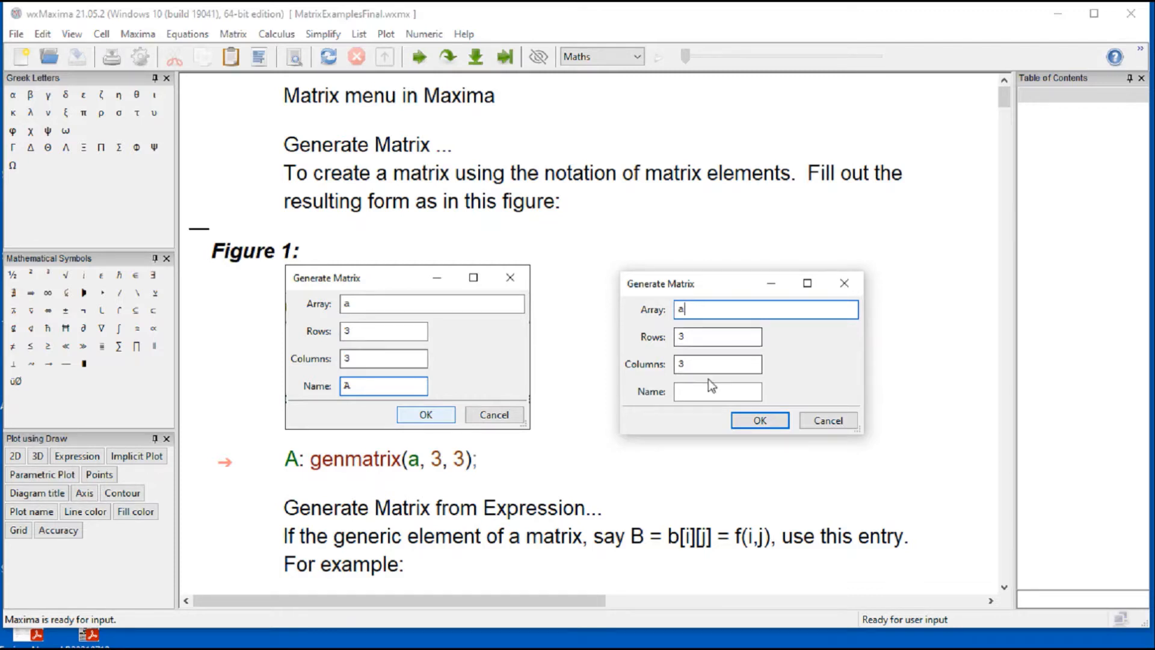
pyautogui.click(702, 394)
pyautogui.write('A')
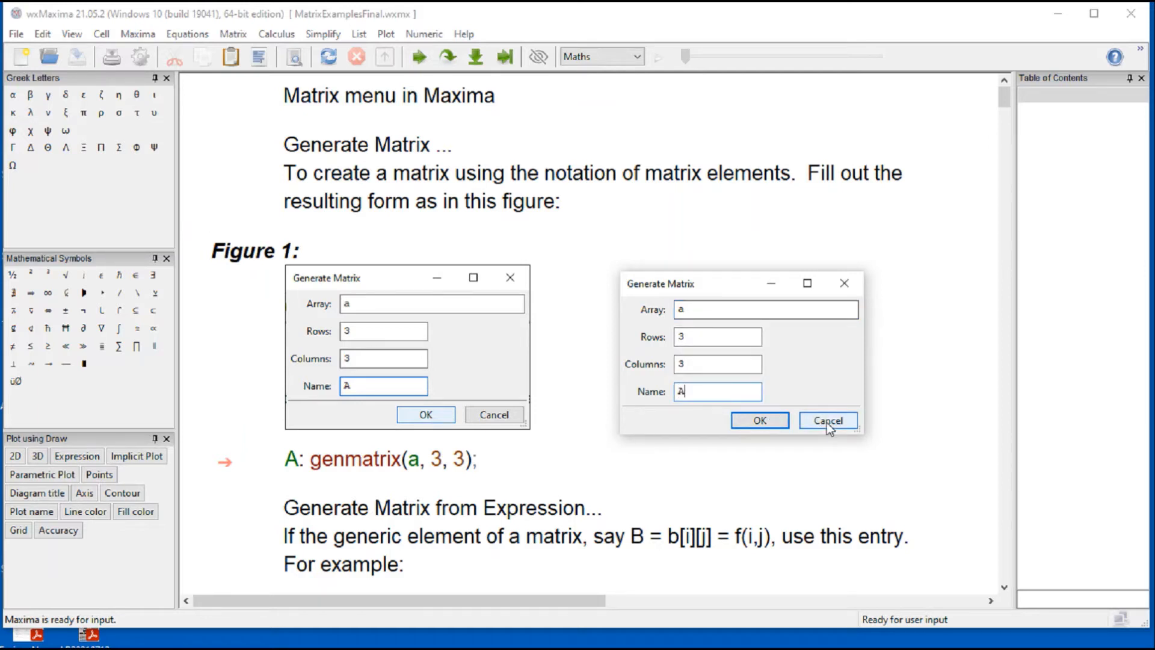
pyautogui.click(770, 421)
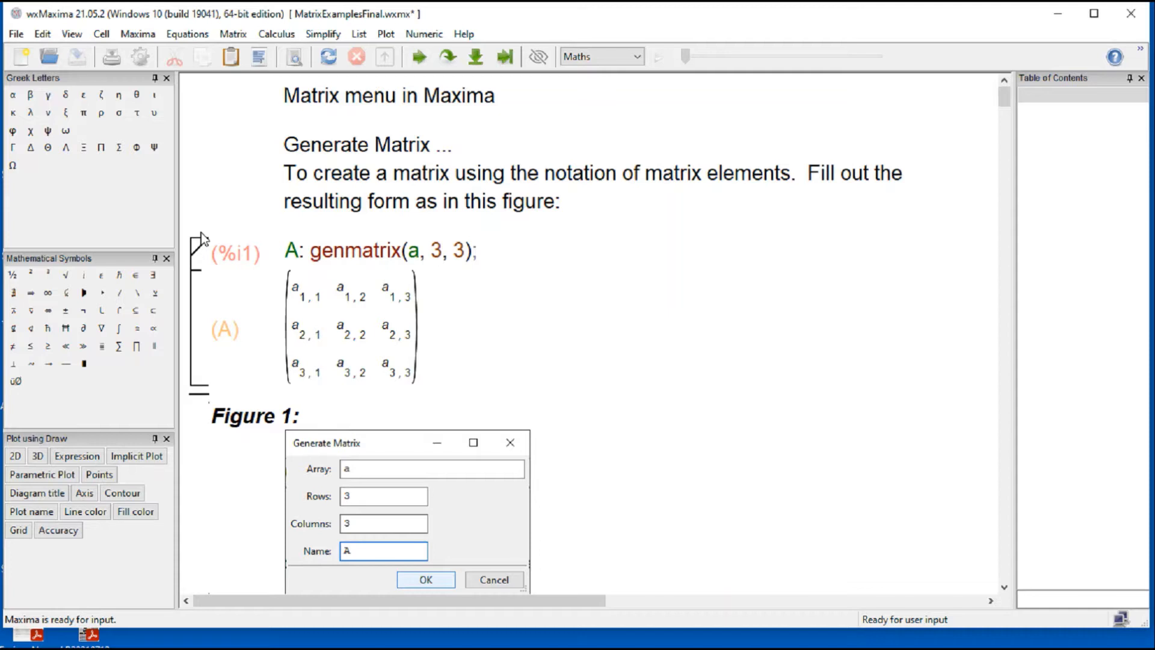
# Step: Delete the newly generated matrix A cell above Figure 1
pyautogui.click(202, 250)
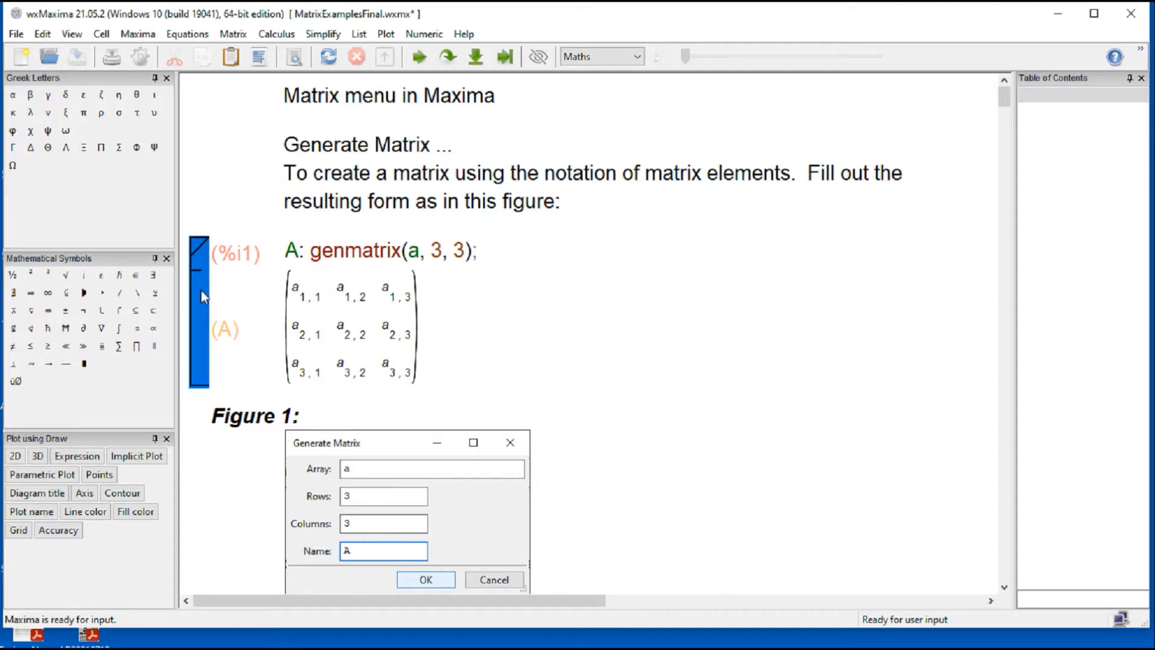
pyautogui.press('Delete')
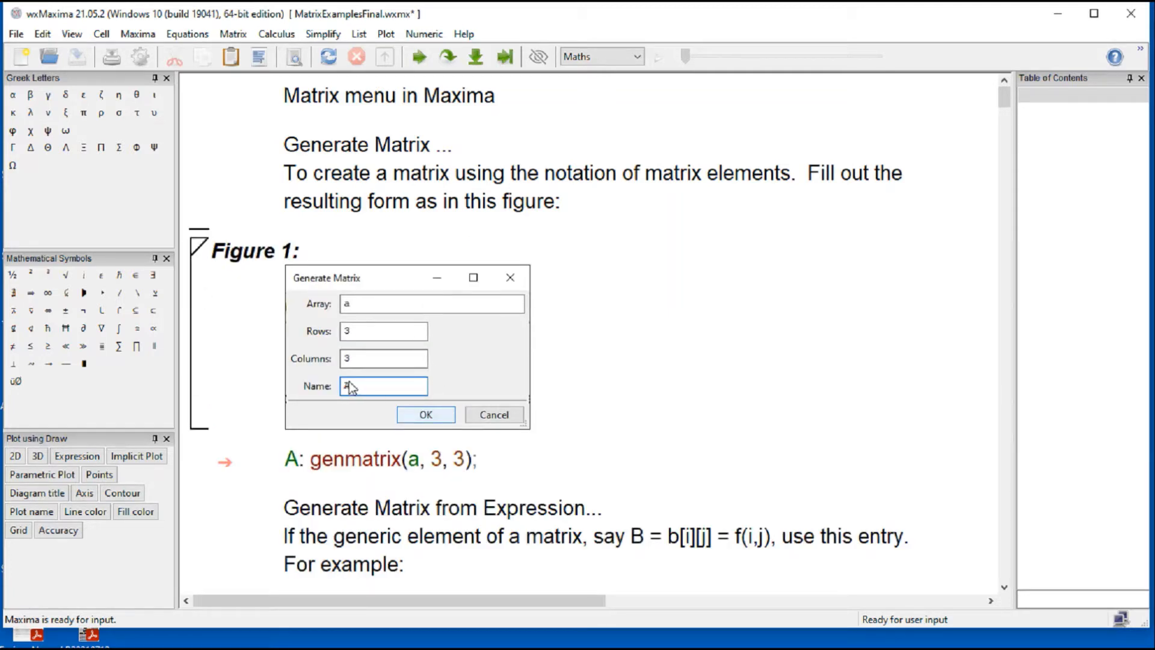
# Step: Evaluate the existing A: genmatrix(a, 3, 3); cell below Figure 1
pyautogui.click(345, 460)
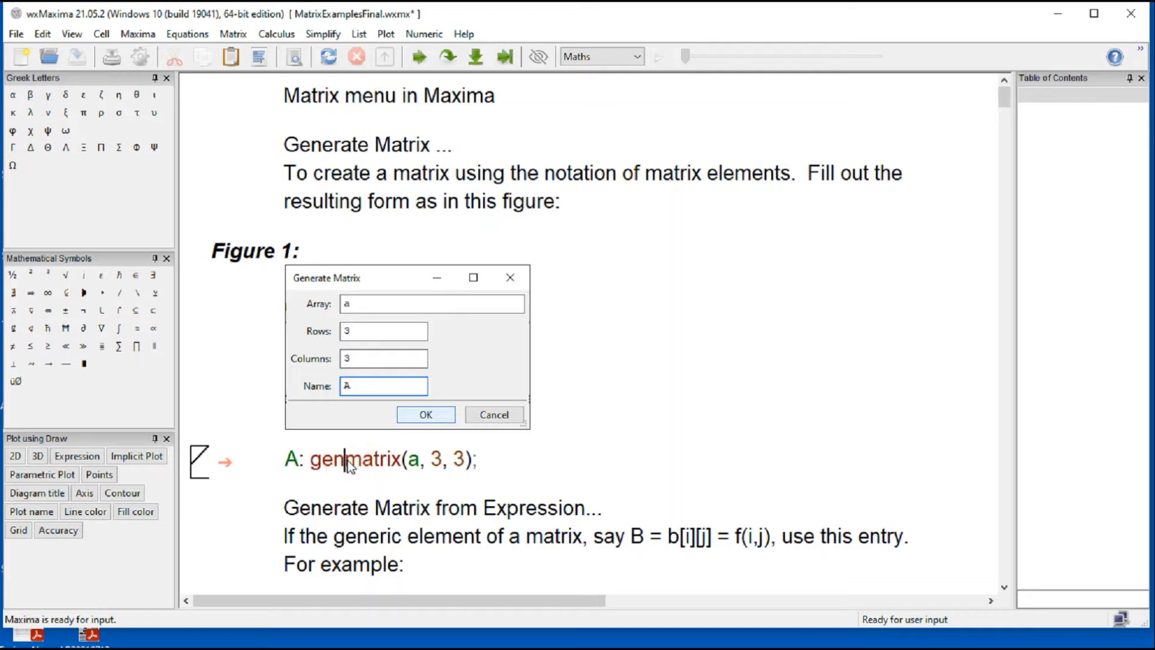
pyautogui.hotkey('shift', 'Return')
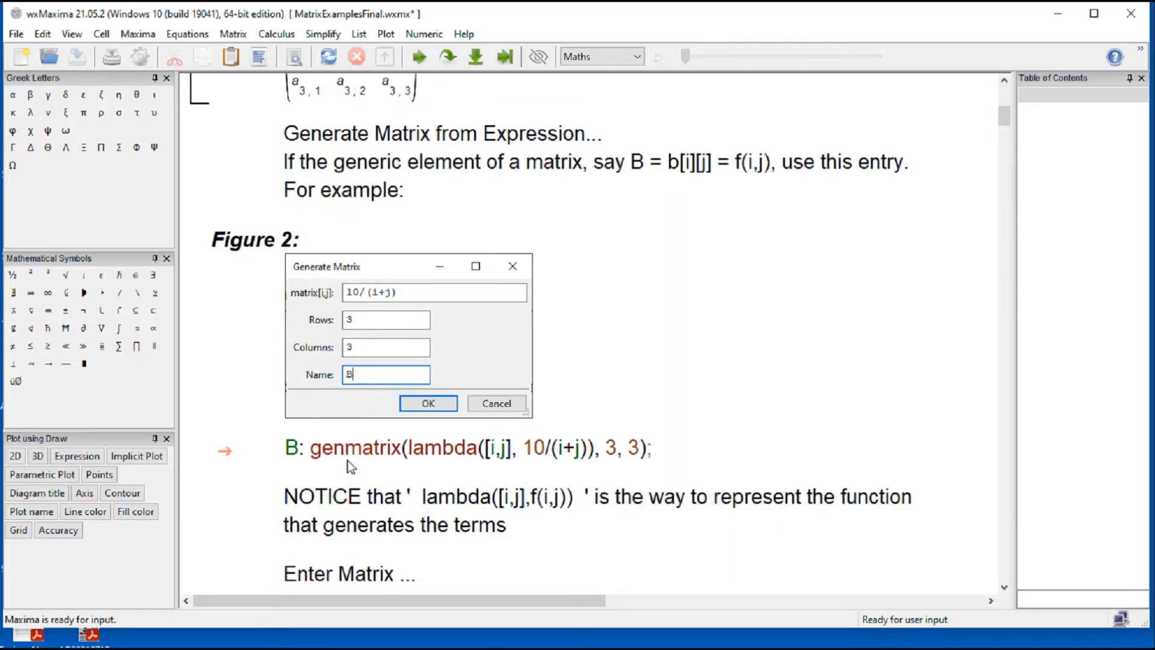
pyautogui.scroll(3, 863, 424)
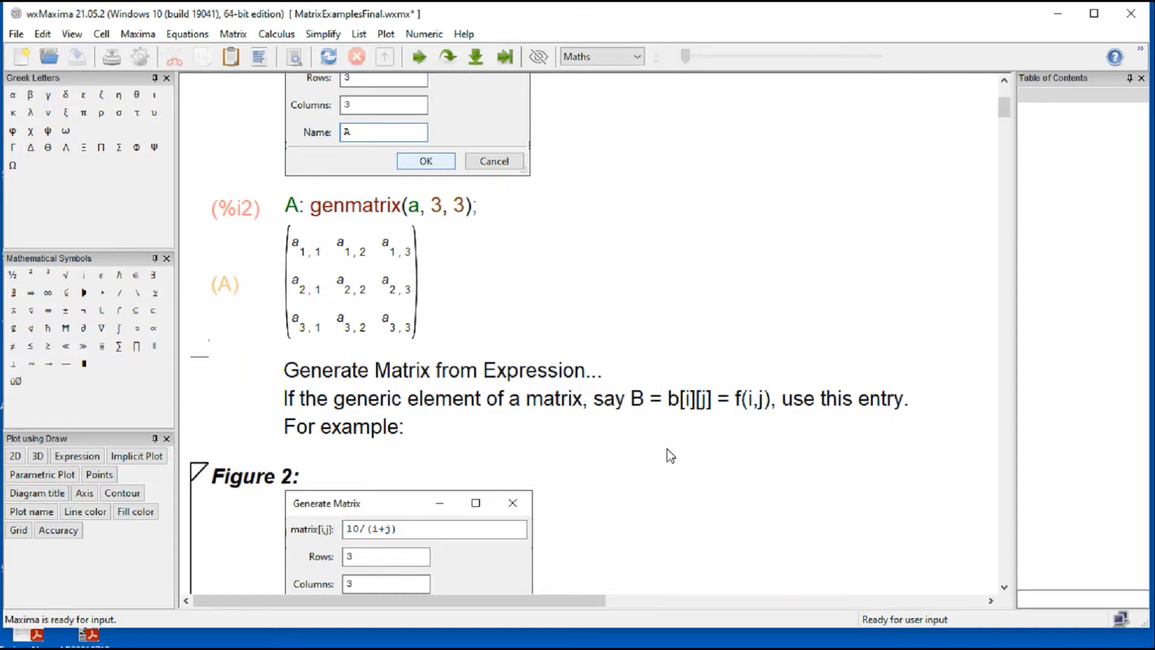
pyautogui.moveTo(669, 400); pyautogui.dragTo(741, 405)
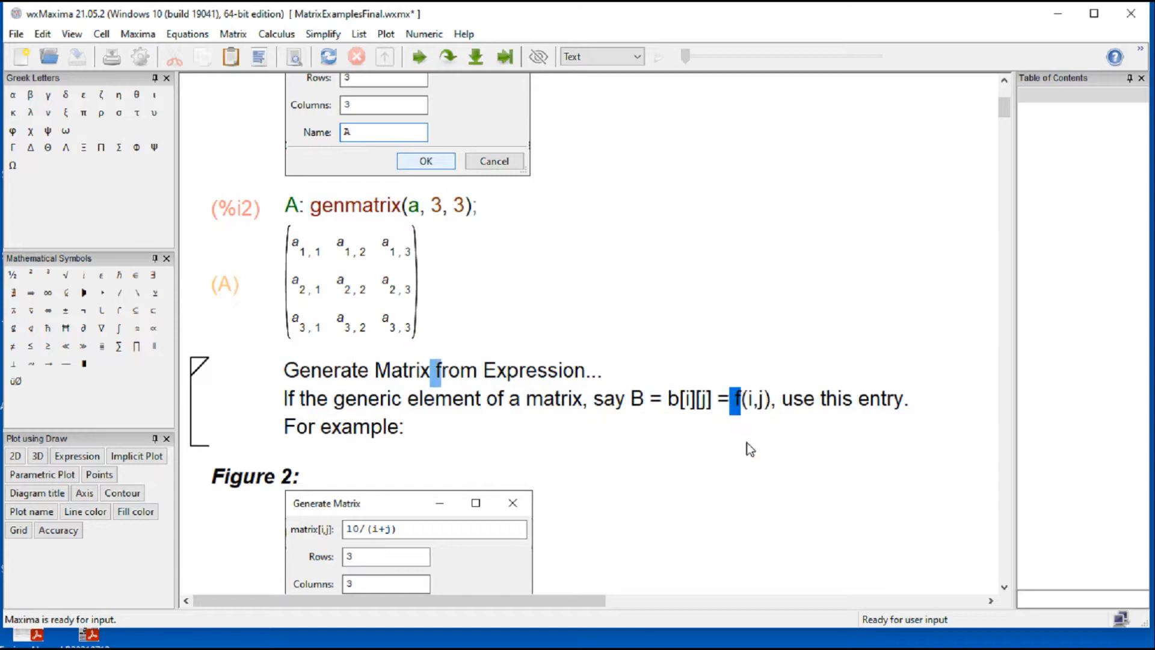
pyautogui.click(748, 446)
pyautogui.scroll(-6, 739, 465)
pyautogui.scroll(3, 739, 463)
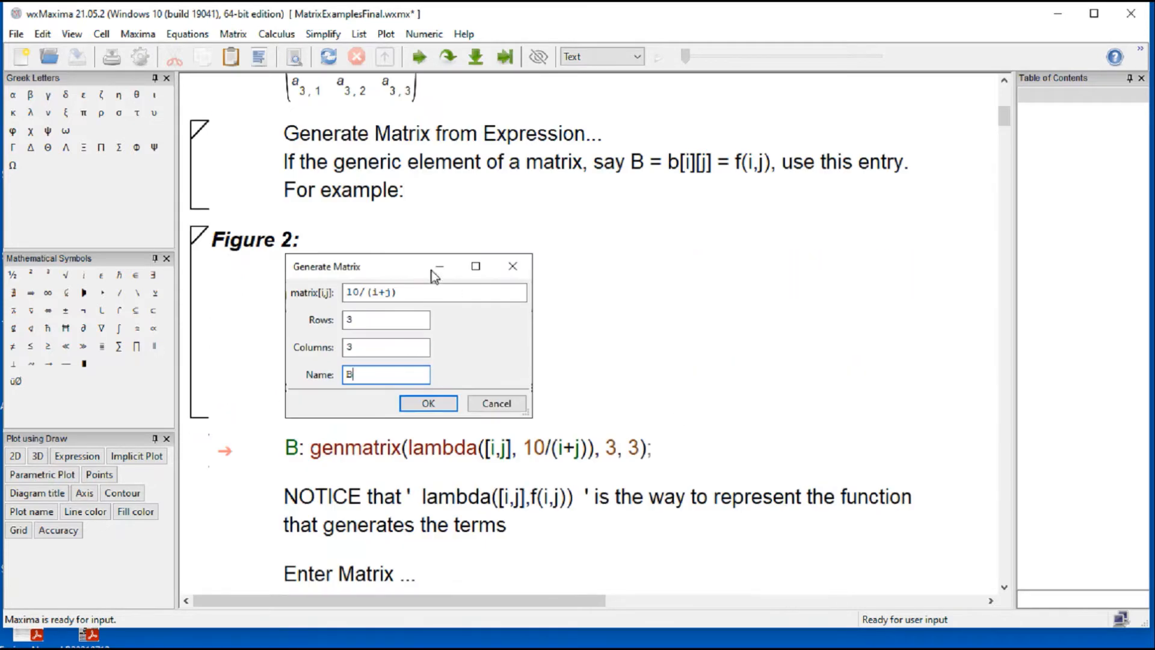
pyautogui.click(355, 219)
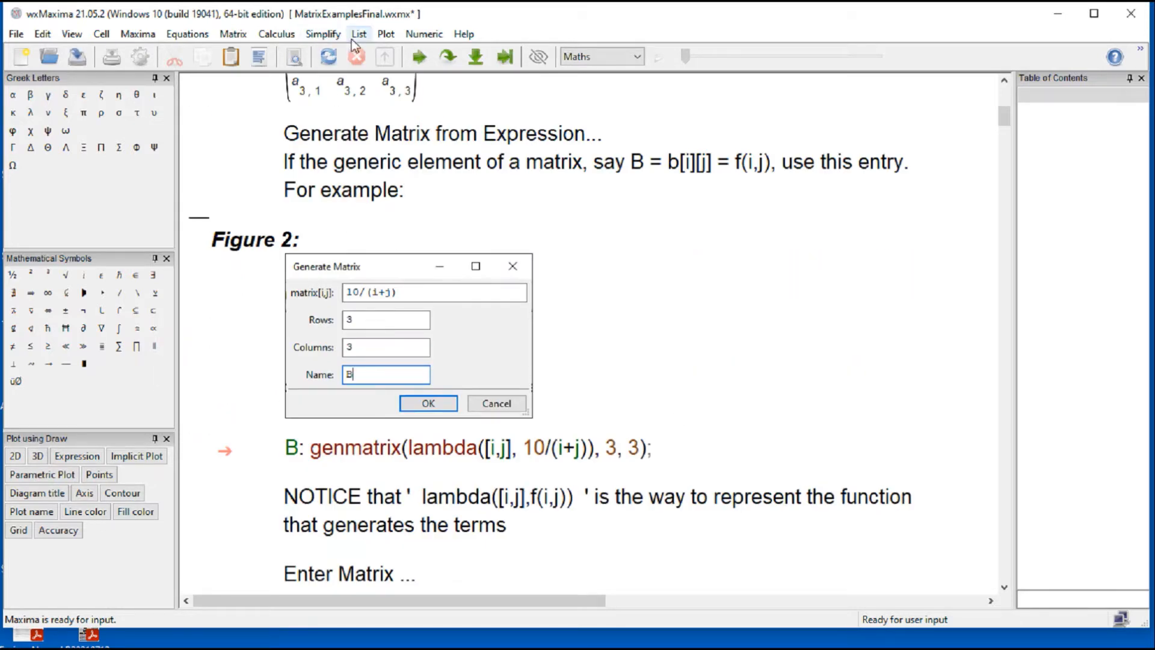
pyautogui.click(245, 36)
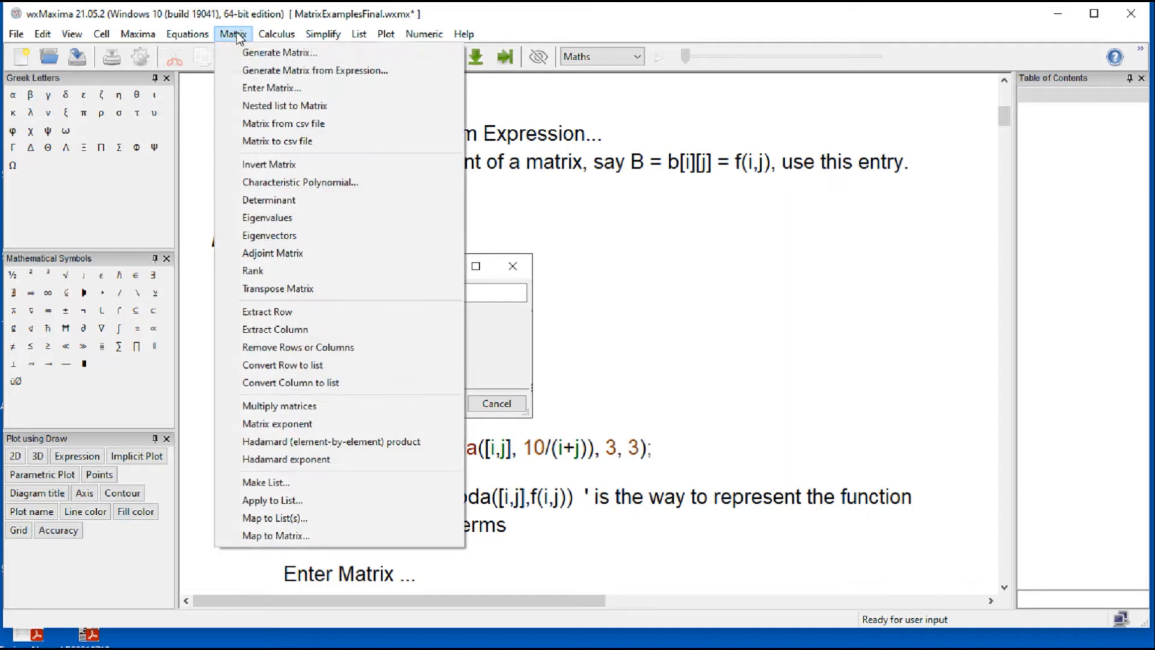
pyautogui.click(251, 74)
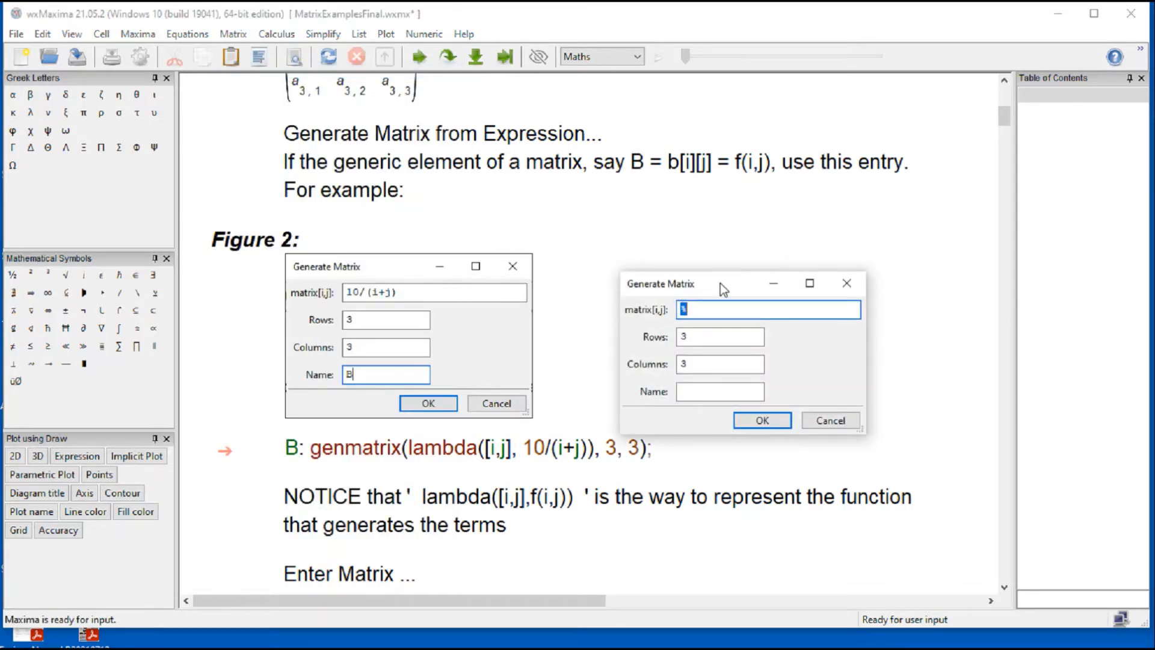
pyautogui.moveTo(720, 283); pyautogui.dragTo(716, 269)
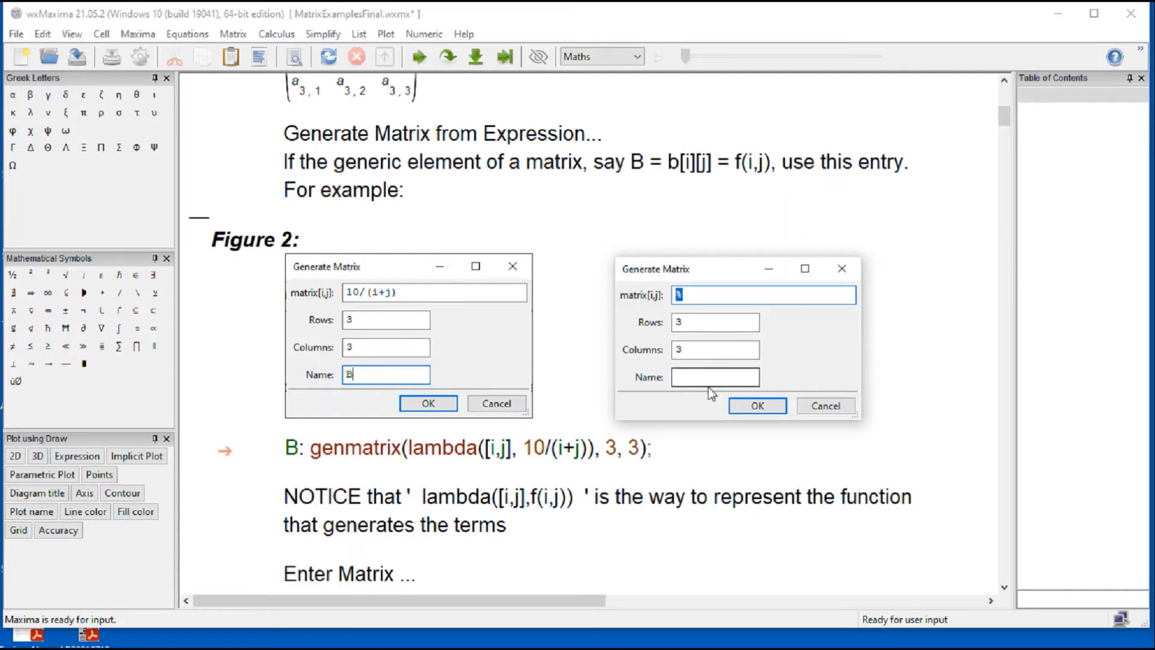
pyautogui.click(825, 404)
# Step: Evaluate the B: genmatrix(lambda([i,j], 10/(i+j)), 3, 3); cell below Figure 2
pyautogui.click(392, 448)
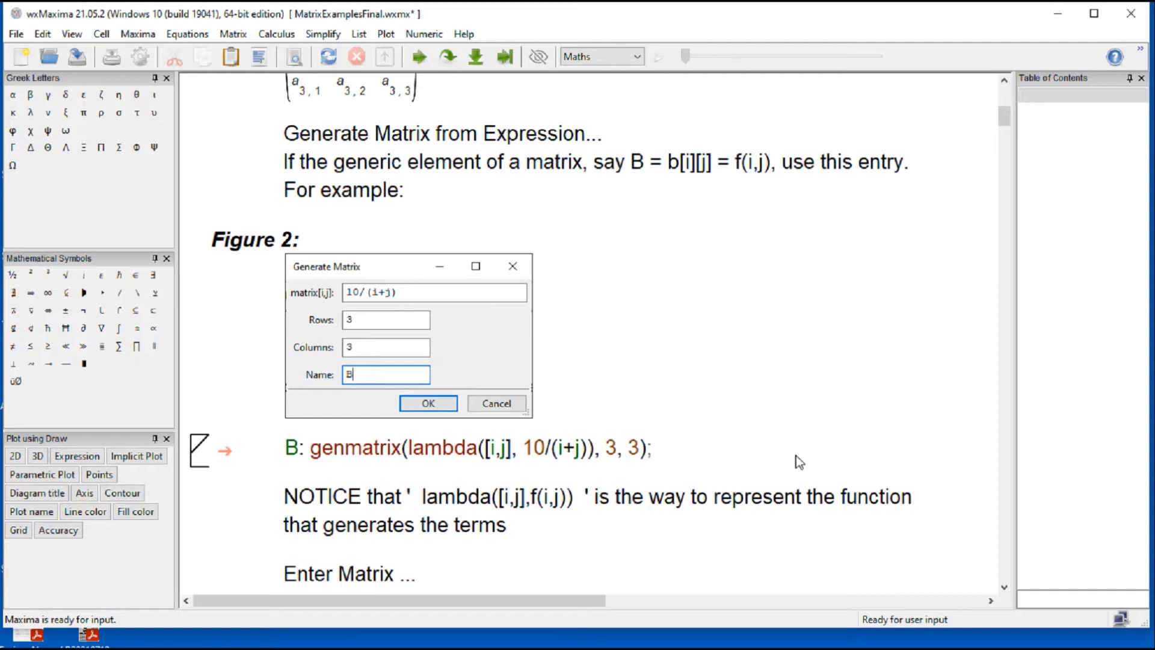
pyautogui.click(310, 456)
pyautogui.click(678, 447)
pyautogui.hotkey('shift', 'Return')
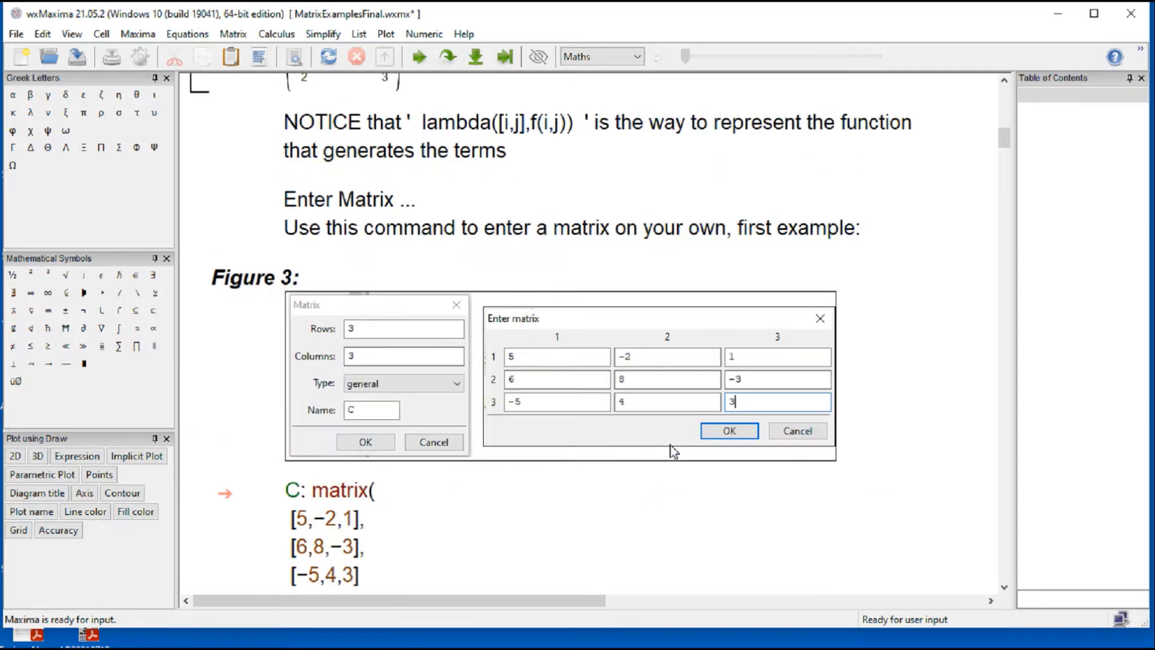
pyautogui.scroll(-4, 678, 452)
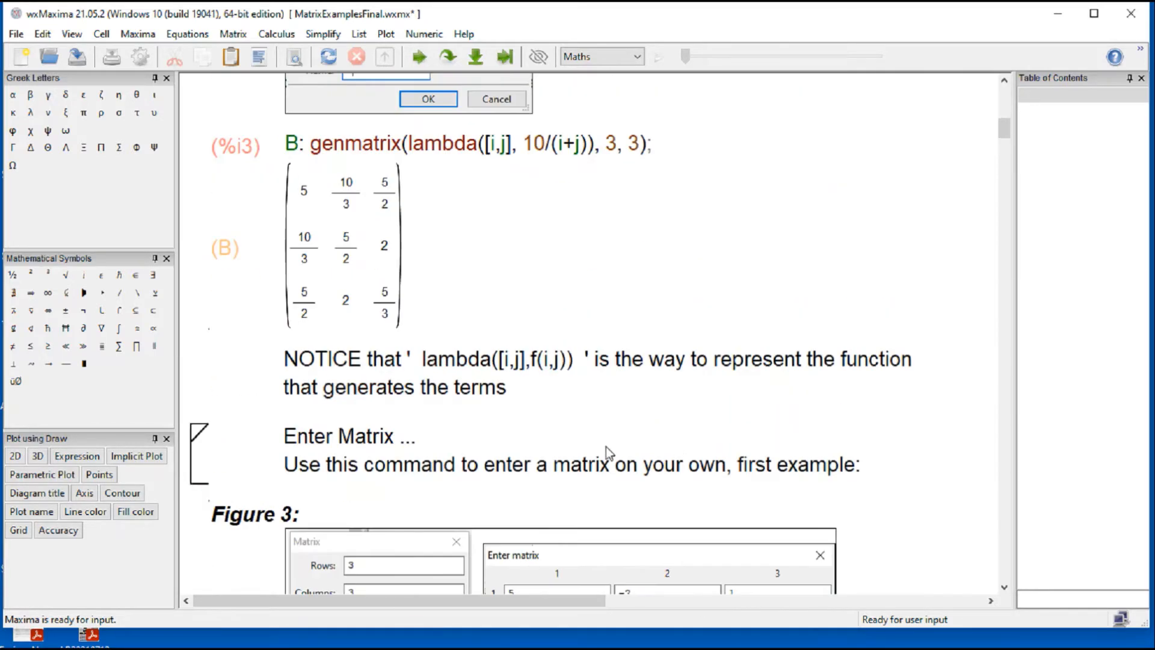
# Step: Review the output of matrix B and highlight the lambda([i,j] part of its generating command
pyautogui.click(295, 228)
pyautogui.click(294, 147)
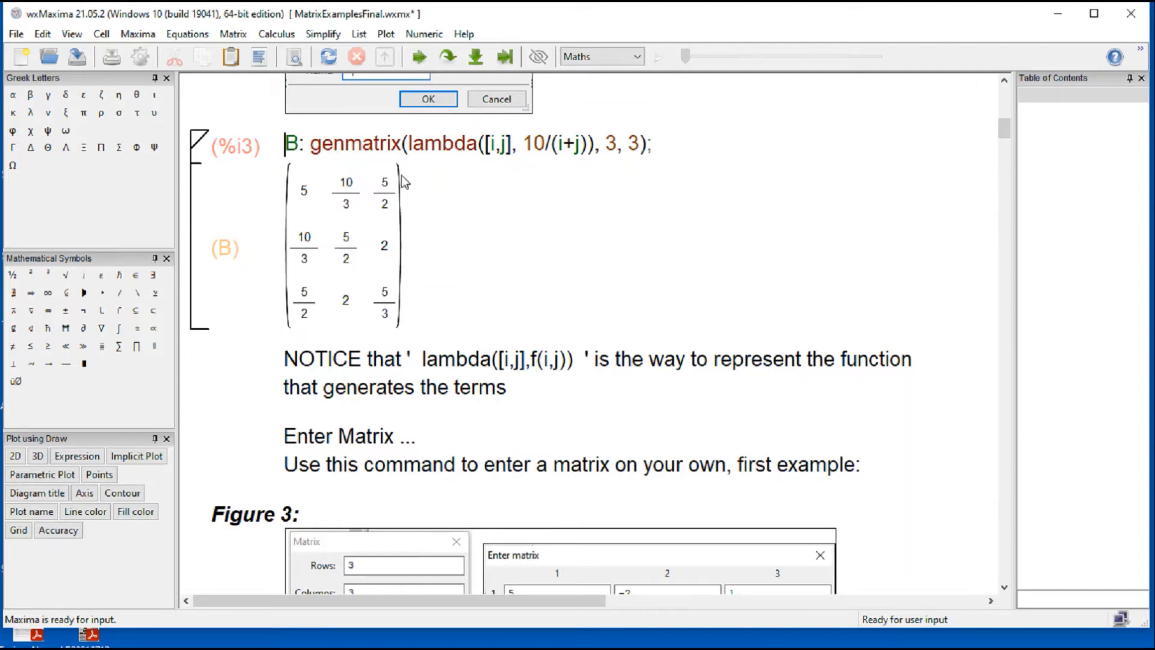
pyautogui.scroll(-4, 585, 234)
pyautogui.scroll(4, 585, 235)
pyautogui.moveTo(410, 149); pyautogui.dragTo(512, 156)
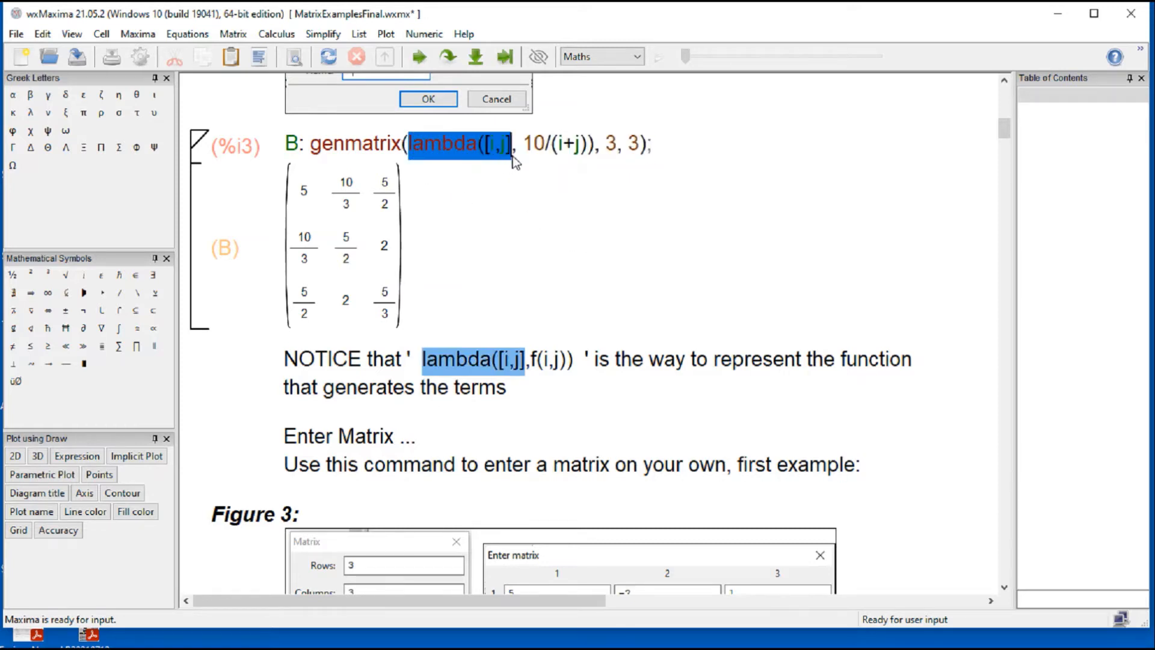
pyautogui.click(532, 180)
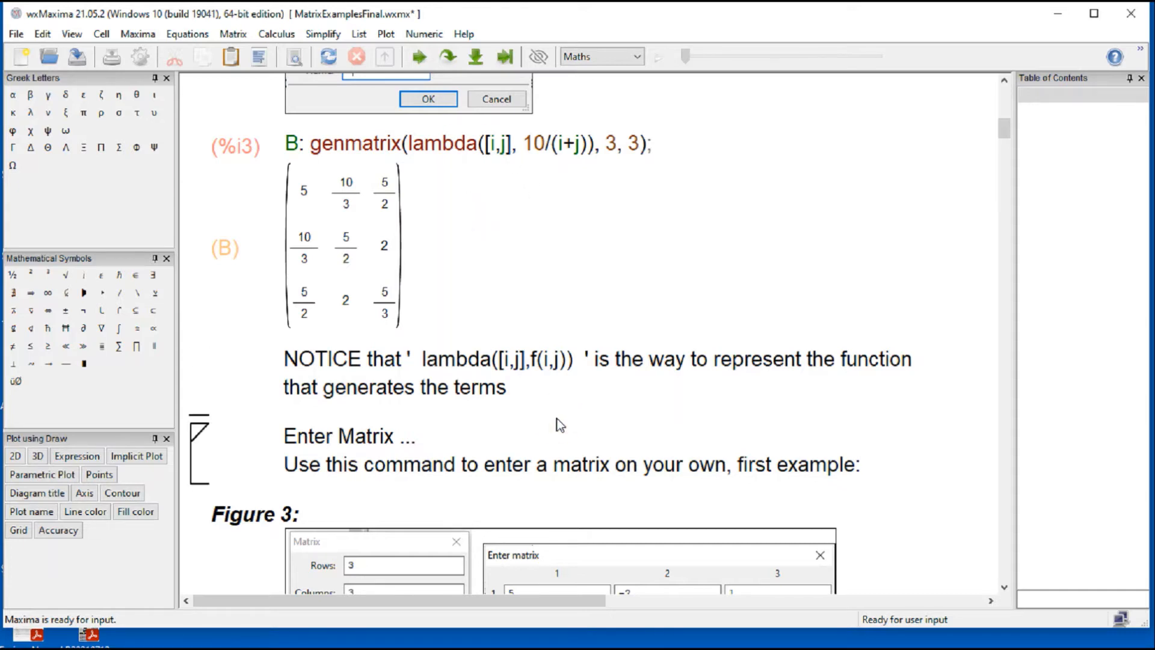
pyautogui.scroll(-4, 558, 424)
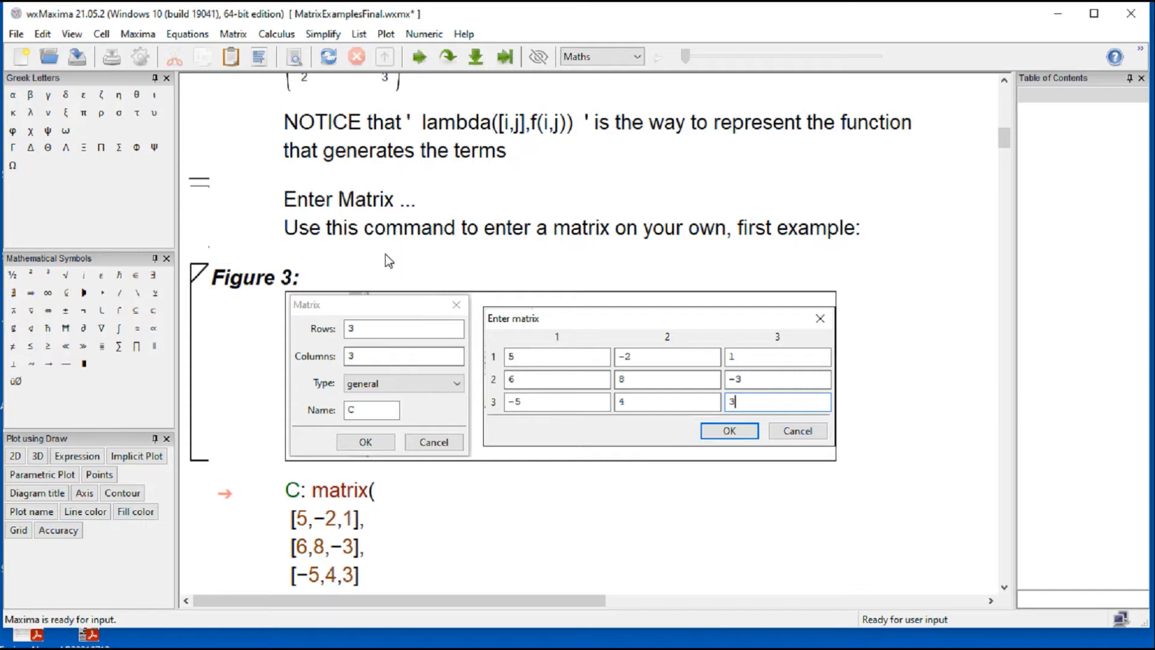
pyautogui.click(235, 35)
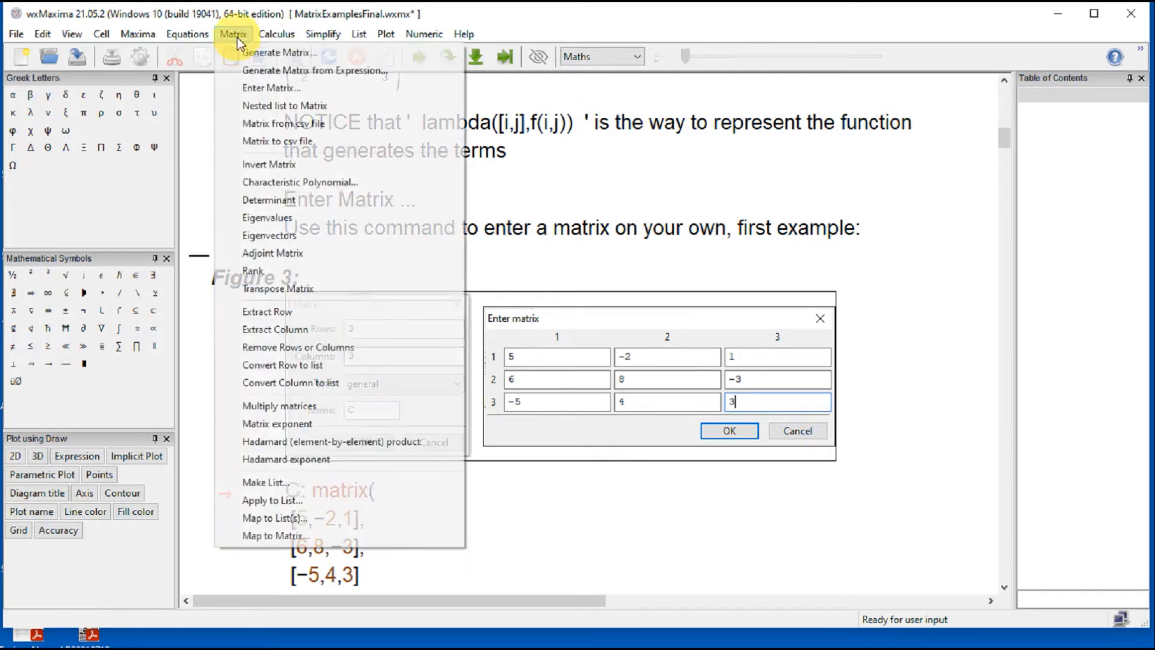
pyautogui.click(256, 92)
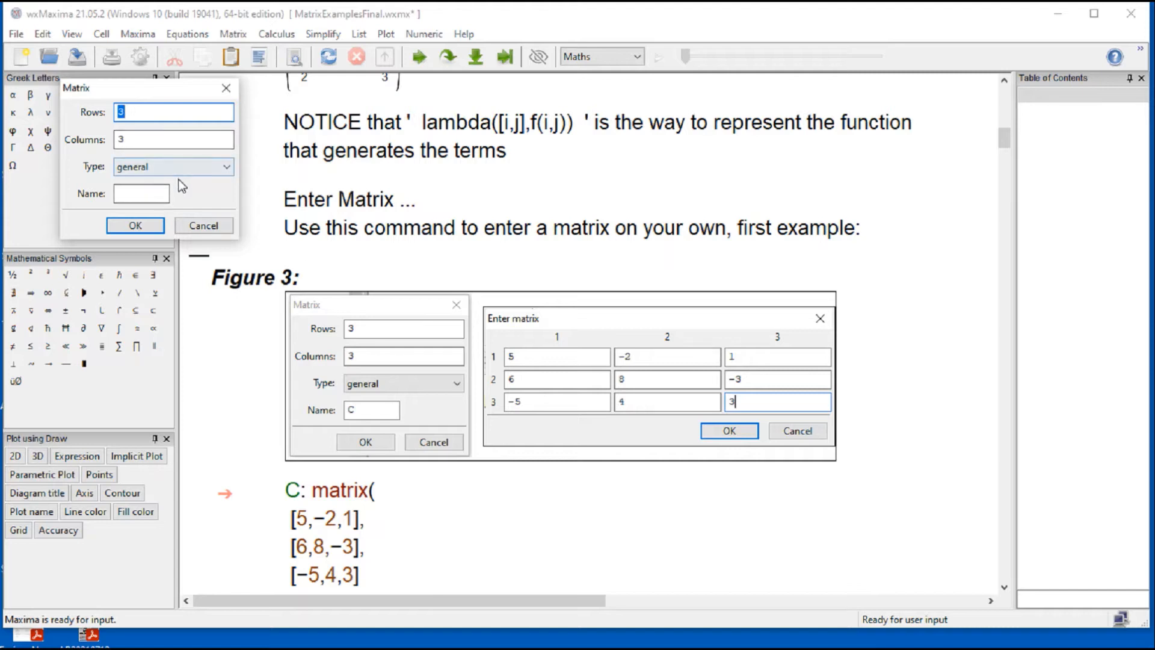
pyautogui.click(169, 201)
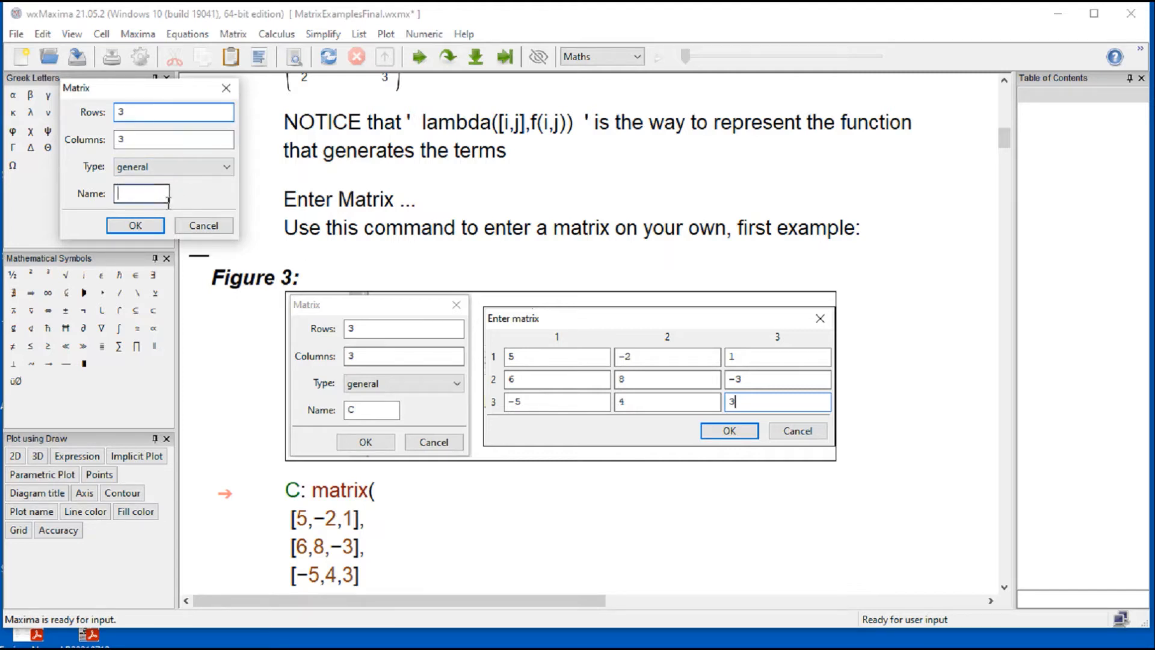
pyautogui.write('C')
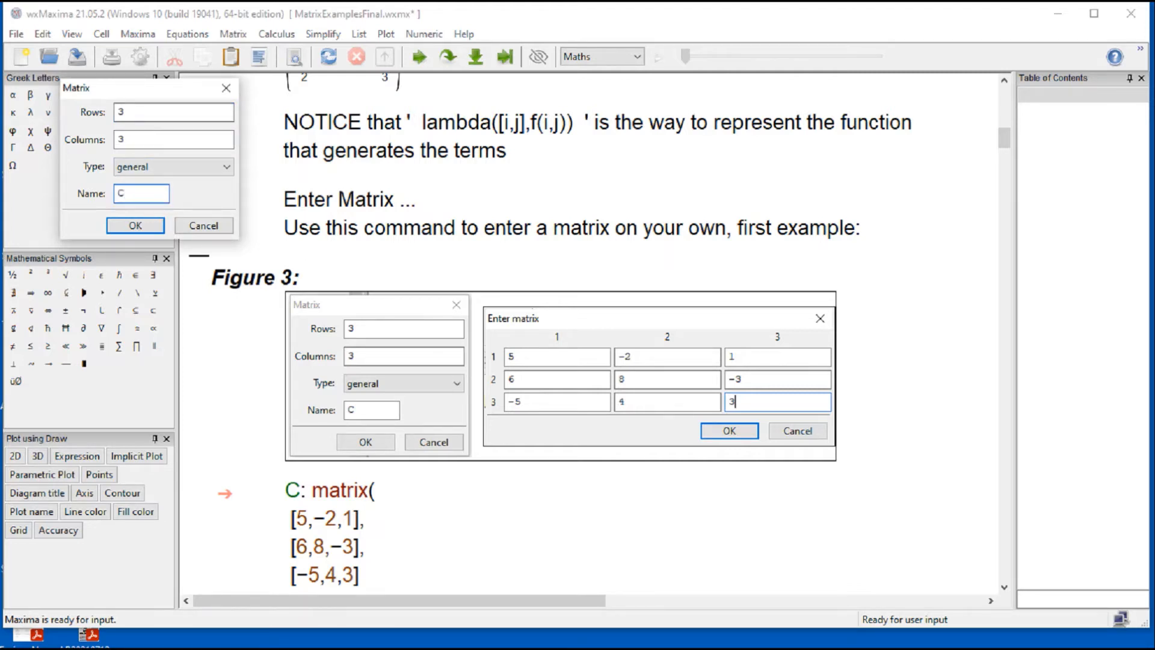
pyautogui.click(215, 172)
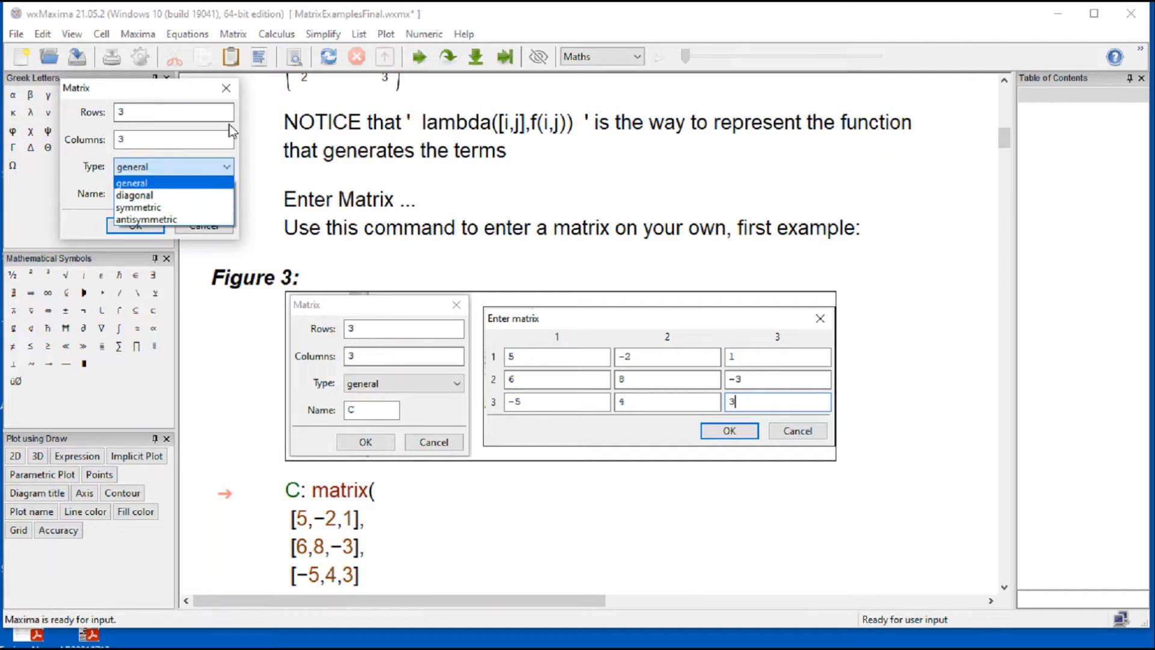
pyautogui.click(236, 93)
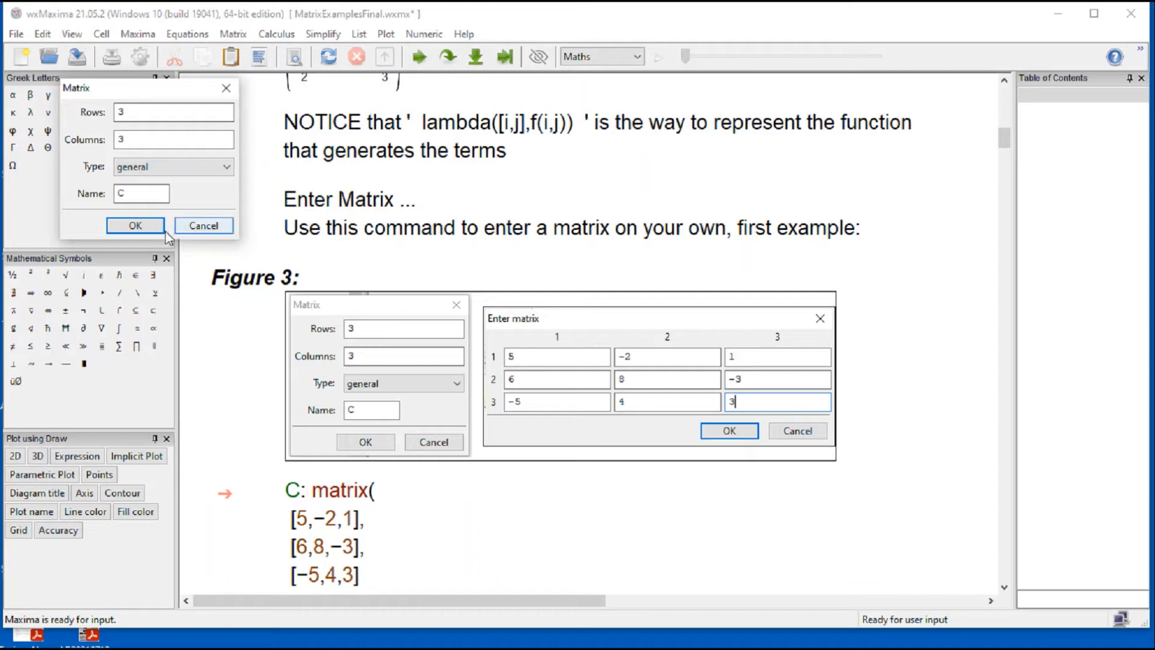
pyautogui.click(208, 224)
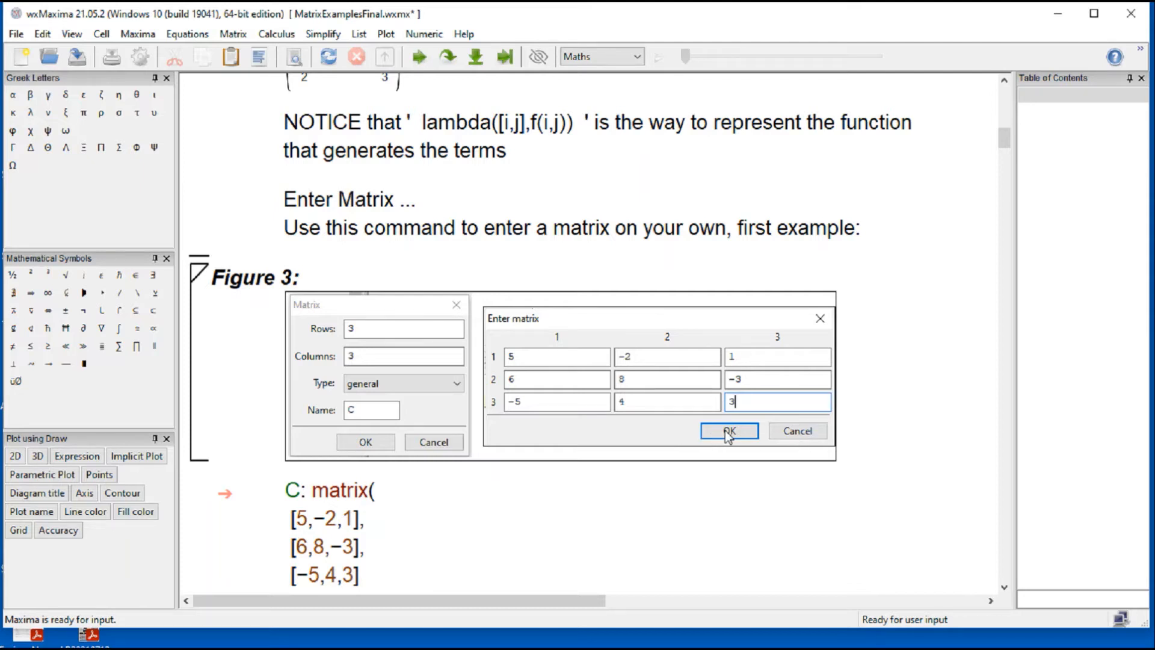
# Step: Evaluate the cell below Figure 3 that defines matrix C with rows [5,−2,1], [6,8,−3] and [−5,4,3]
pyautogui.scroll(-3, 330, 509)
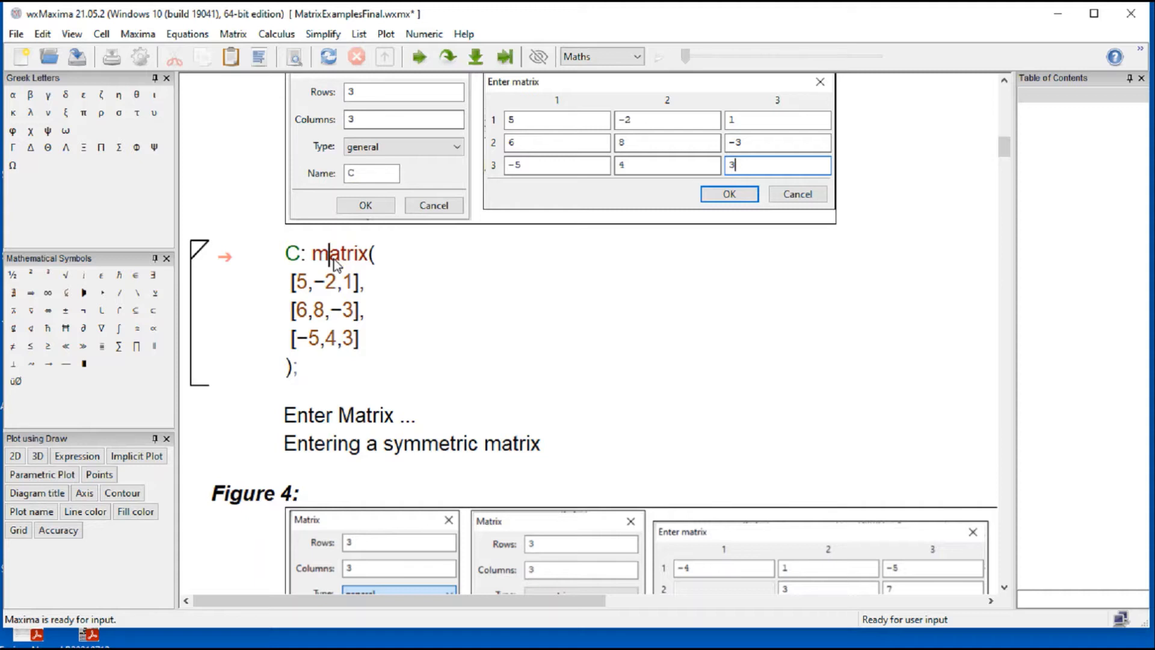
pyautogui.hotkey('shift', 'Return')
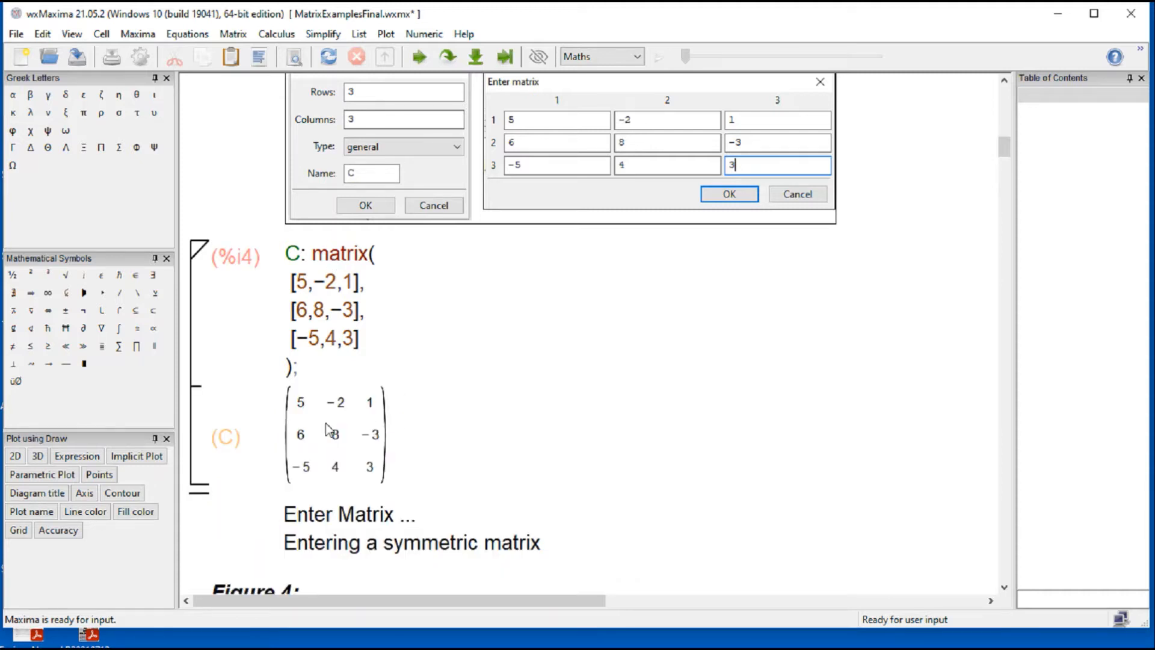
pyautogui.click(294, 411)
pyautogui.click(479, 424)
# Step: Evaluate the cell below Figure 4 that defines the symmetric matrix D with rows [−4,1,−5], [1,3,7] and [−5,7,2]
pyautogui.scroll(-3, 480, 425)
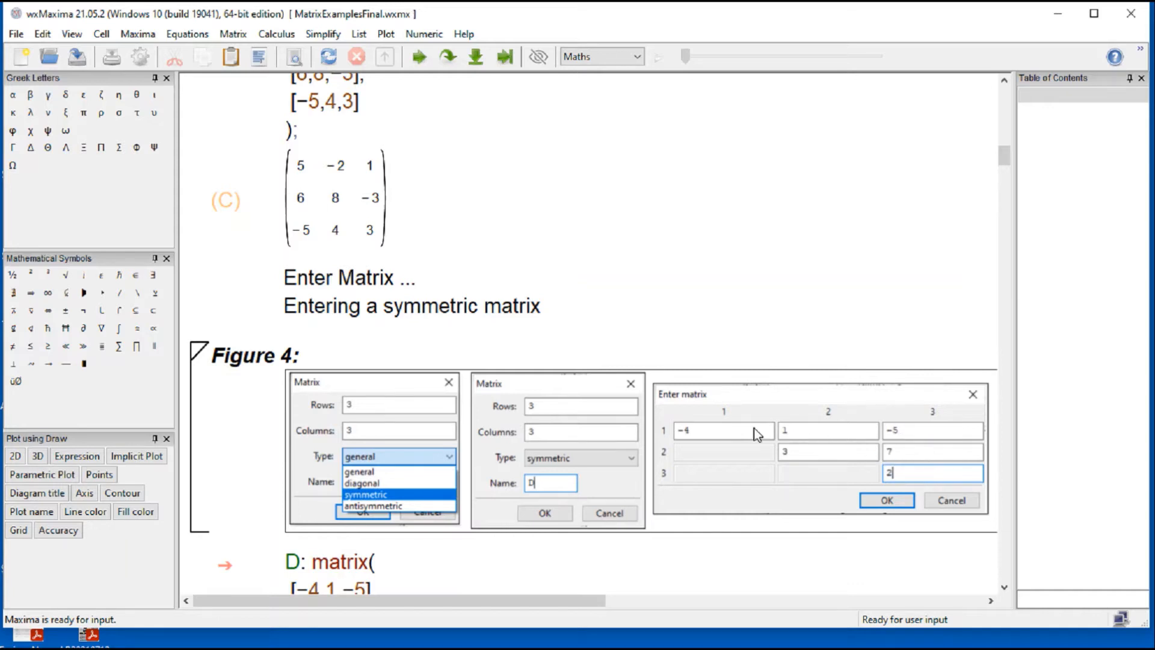
pyautogui.scroll(-5, 878, 560)
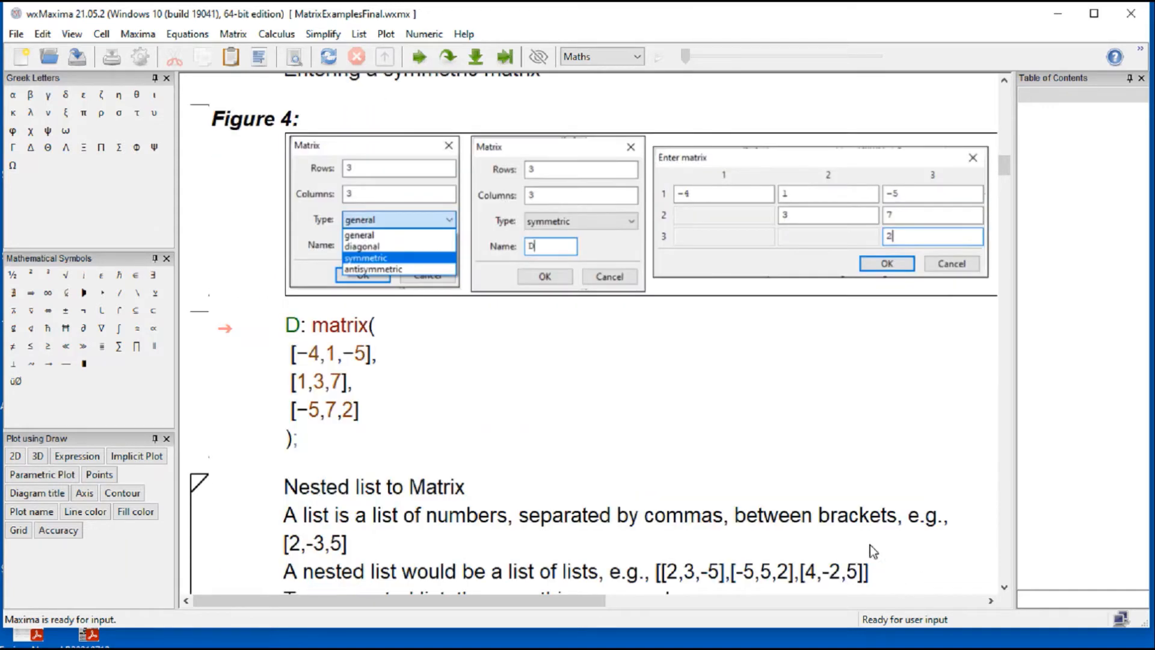
pyautogui.click(311, 409)
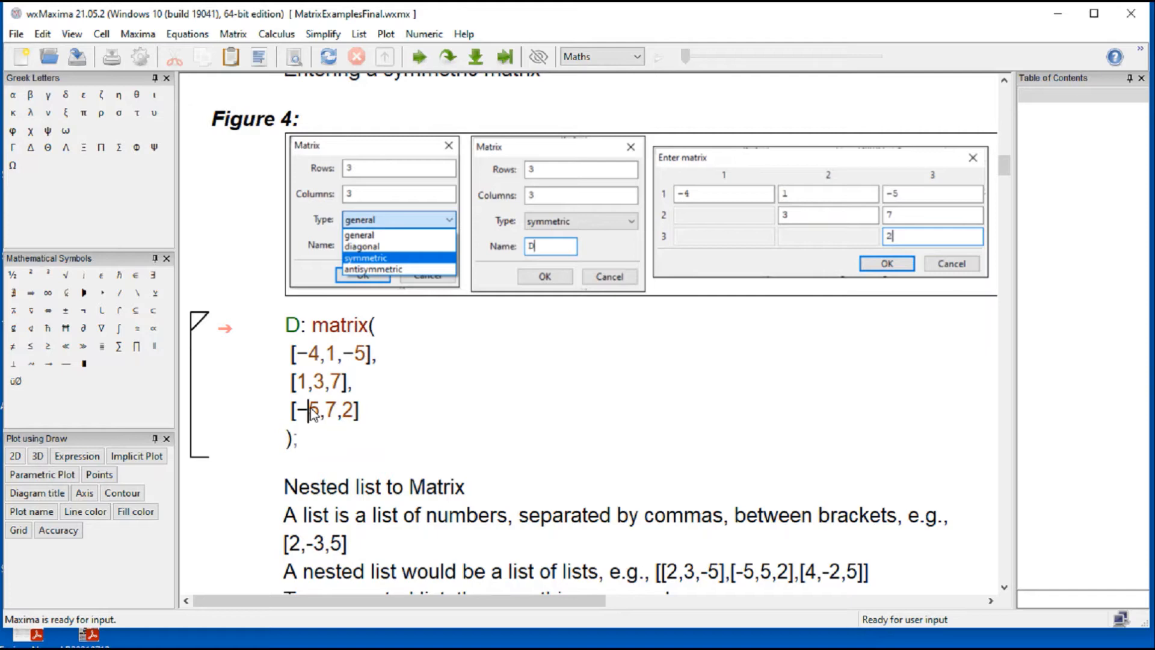
pyautogui.hotkey('shift', 'Return')
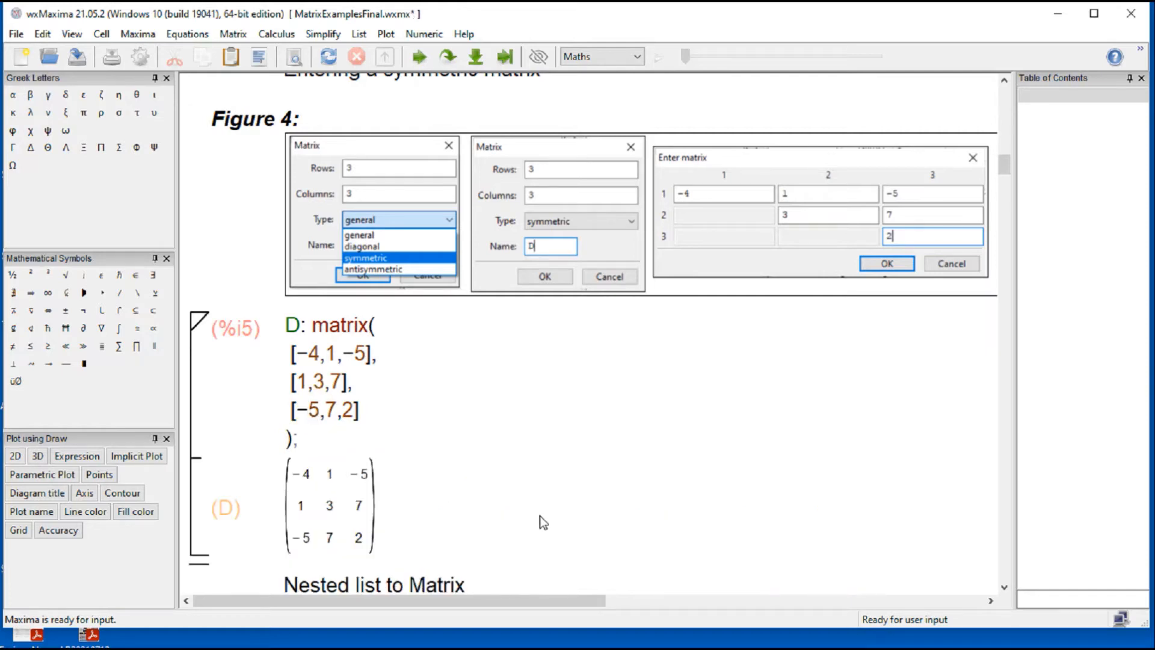
pyautogui.scroll(-5, 540, 516)
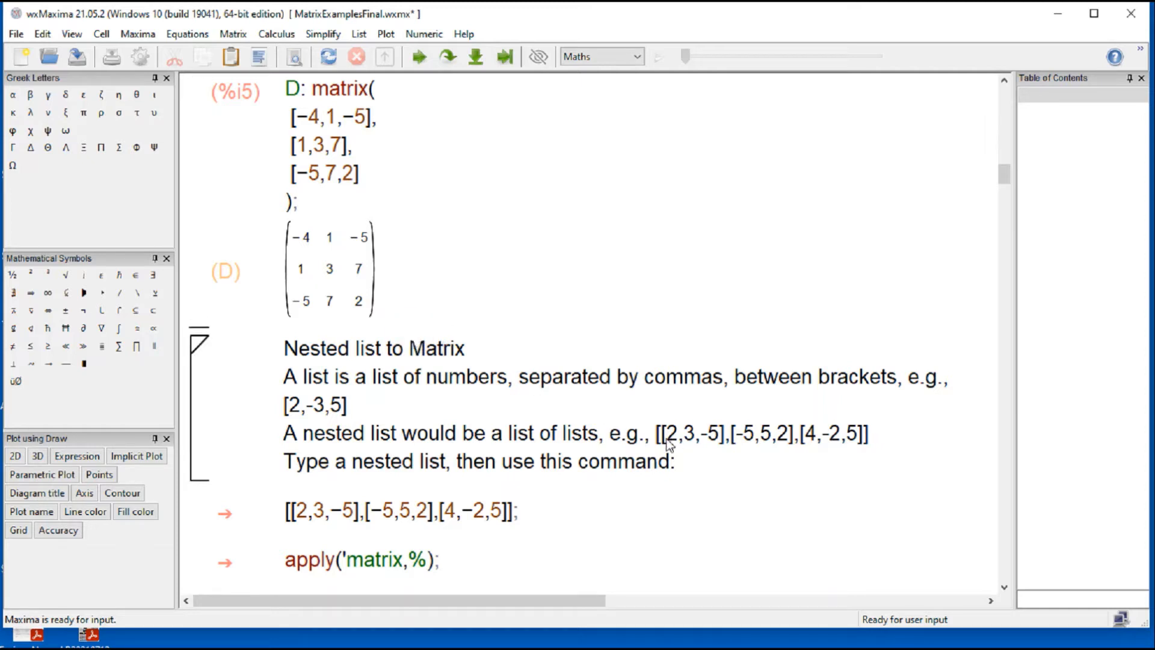
# Step: Highlight parts of the nested list example, and evaluate the [[2,3,−5],[−5,5,2],[4,−2,5]]; cell
pyautogui.moveTo(656, 436); pyautogui.dragTo(870, 438)
pyautogui.click(894, 446)
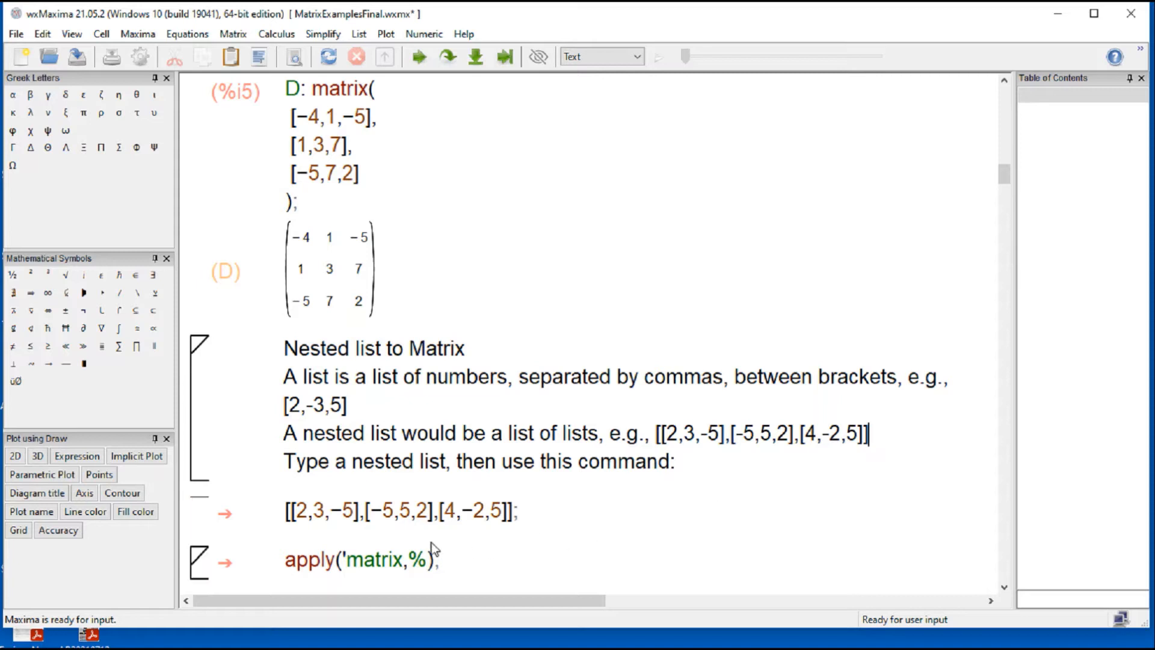
pyautogui.click(370, 523)
pyautogui.moveTo(371, 521); pyautogui.dragTo(410, 521)
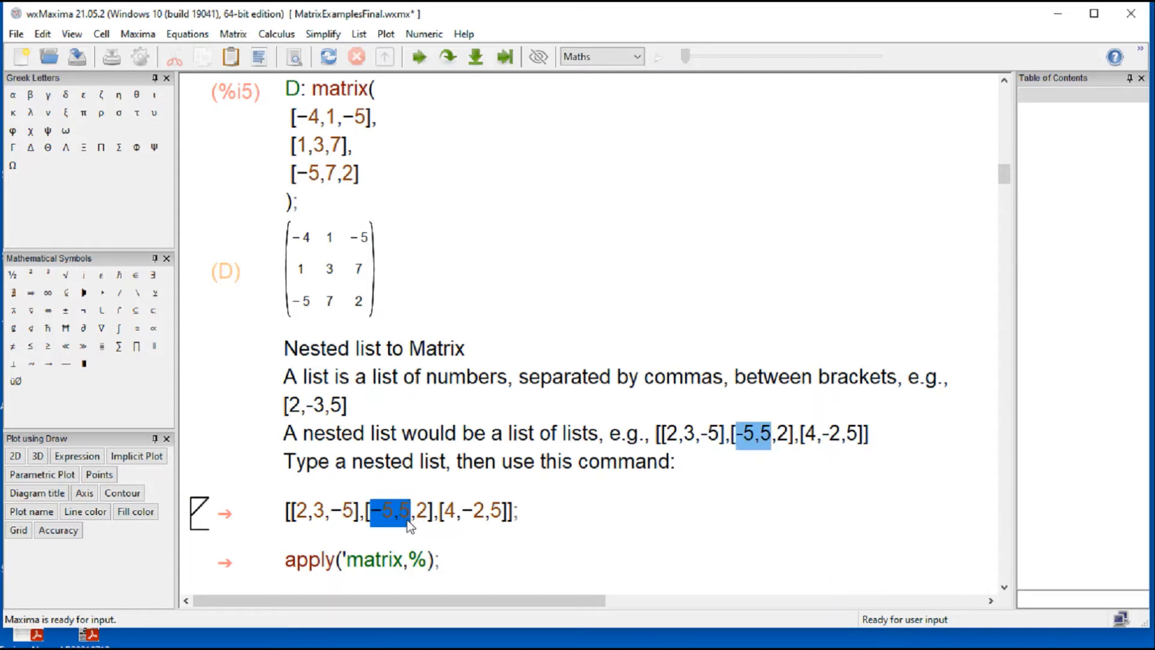
pyautogui.click(592, 519)
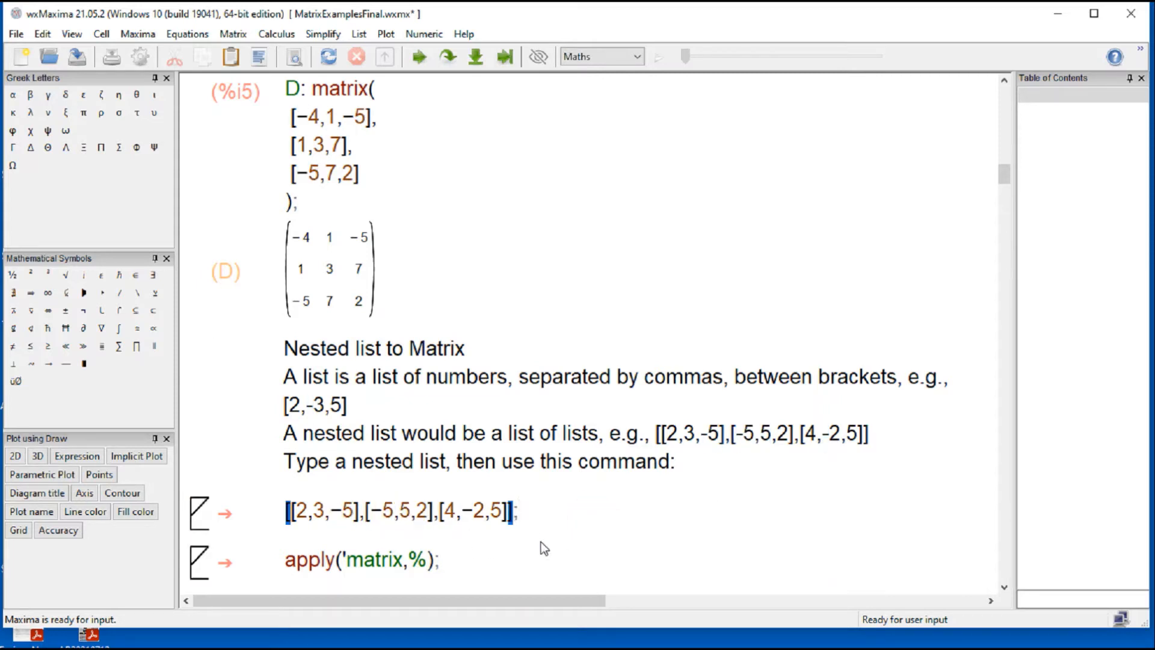
pyautogui.click(382, 543)
pyautogui.click(497, 518)
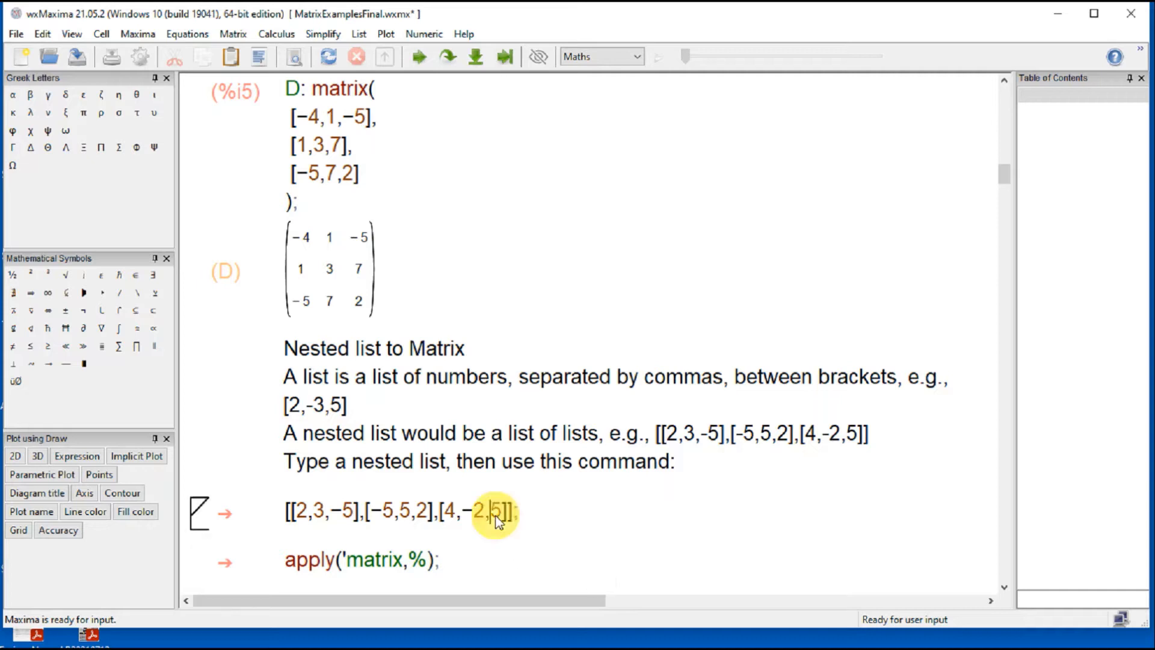
pyautogui.hotkey('shift', 'Return')
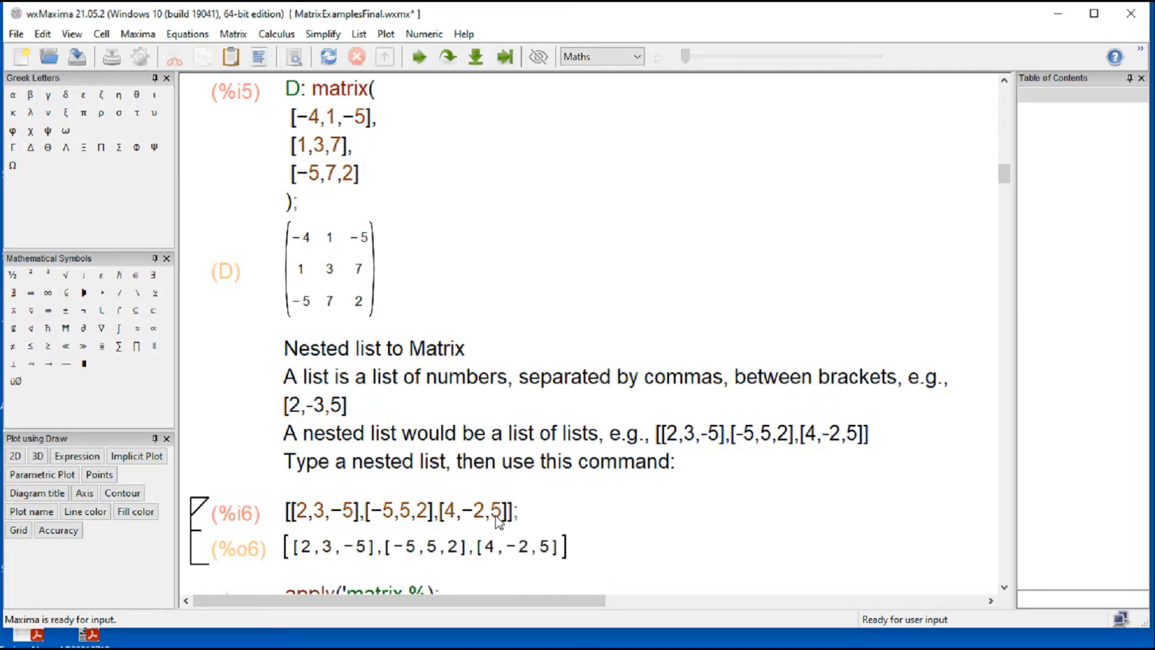
# Step: Evaluate the apply('matrix,%); cell to convert the nested list to a matrix, and highlight the list's first row
pyautogui.click(1004, 587)
pyautogui.click(1004, 587)
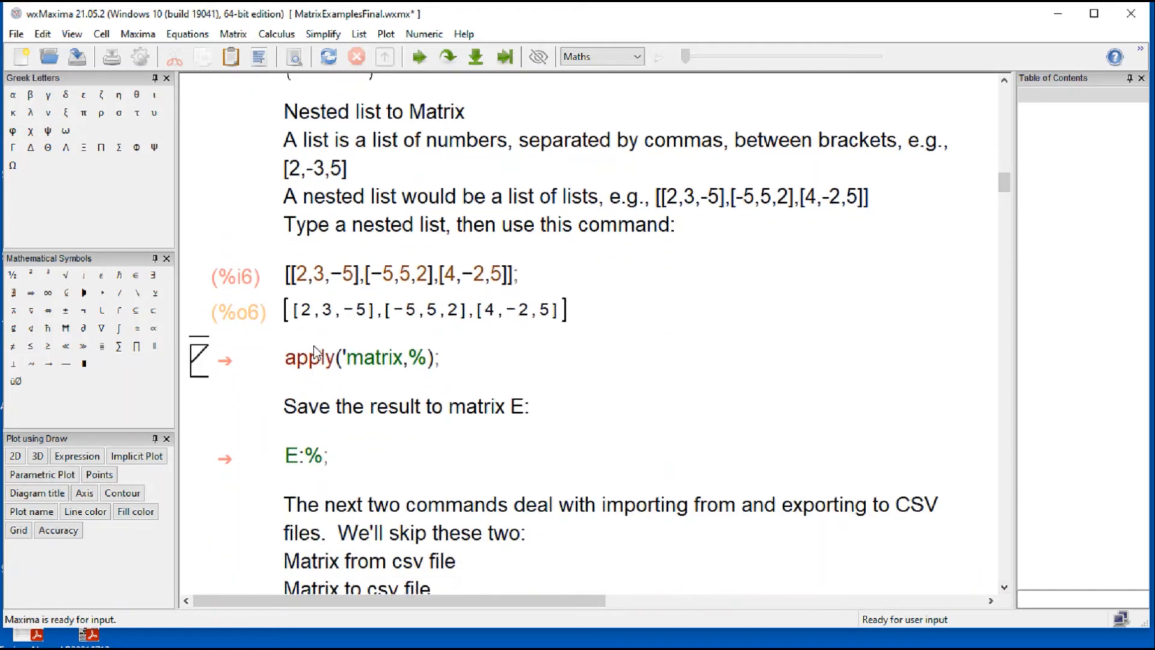
pyautogui.click(242, 36)
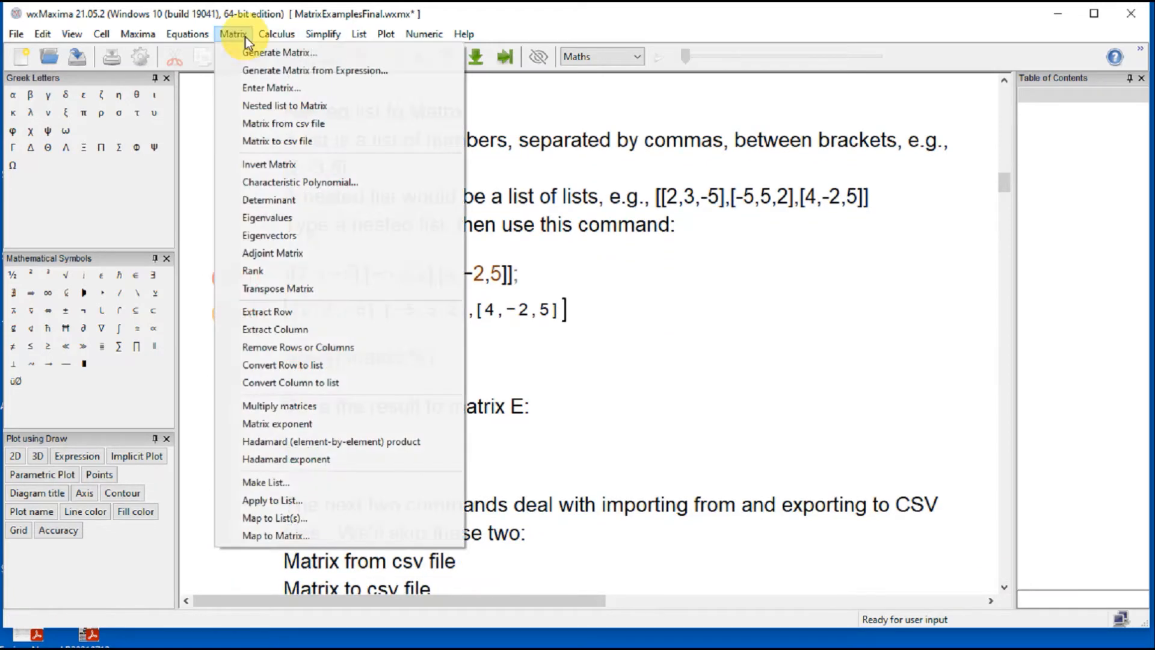
pyautogui.click(268, 111)
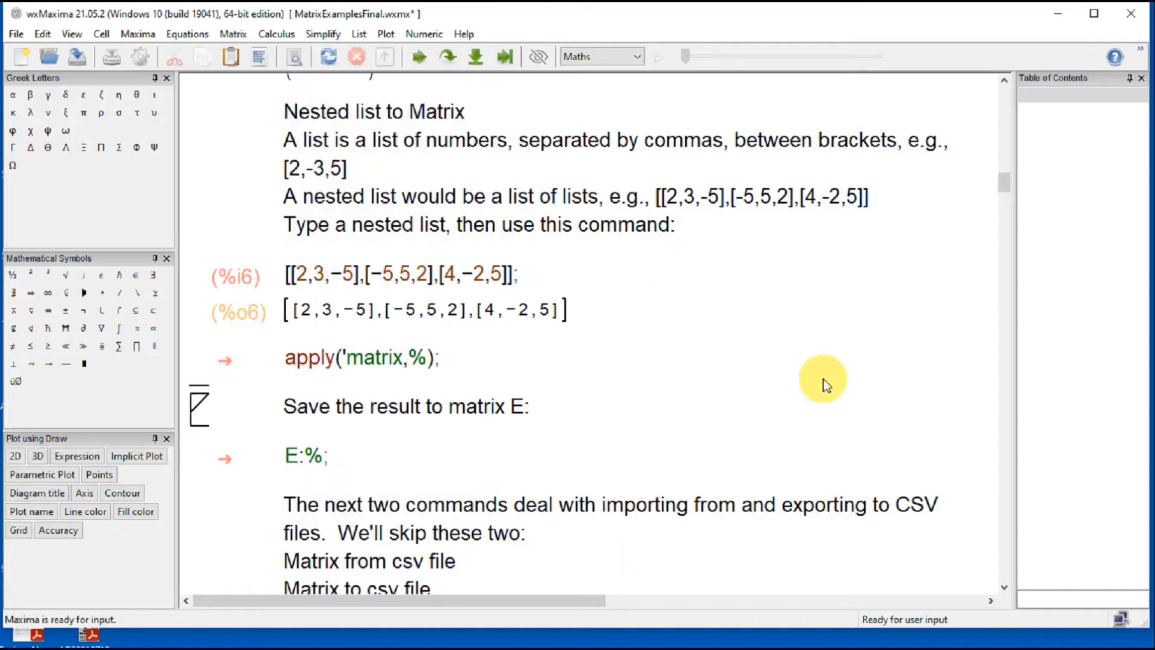
pyautogui.click(425, 370)
pyautogui.hotkey('shift', 'Return')
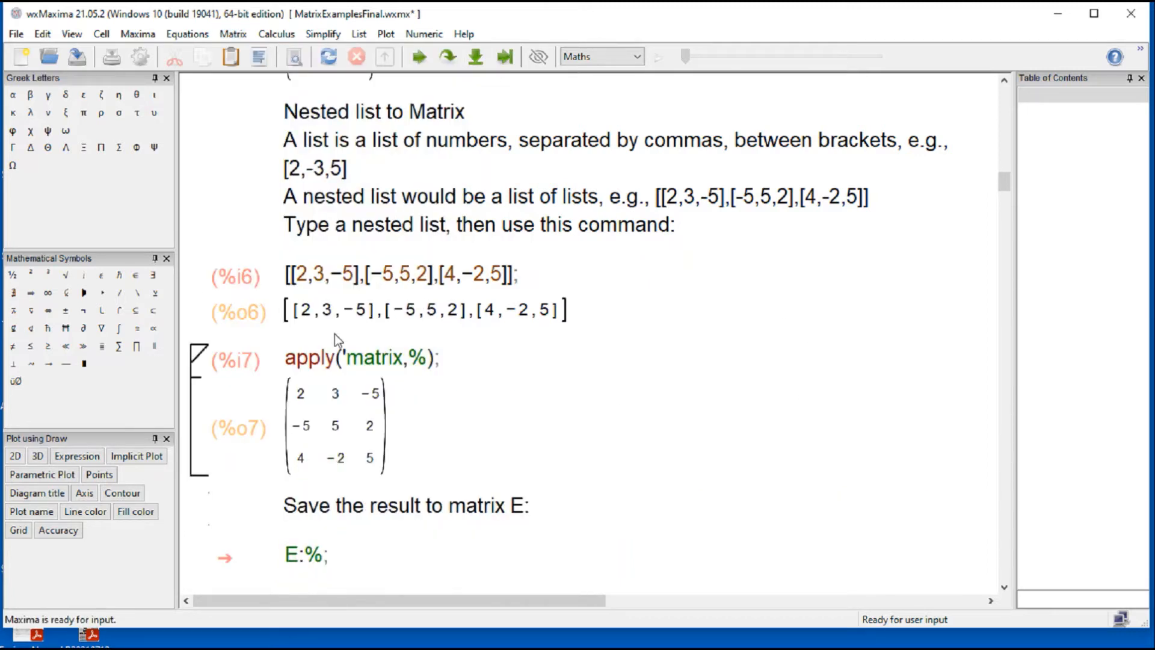
pyautogui.moveTo(299, 310); pyautogui.dragTo(361, 311)
pyautogui.click(387, 311)
# Step: Evaluate the E:%; cell to save the converted matrix as E
pyautogui.scroll(-8, 626, 429)
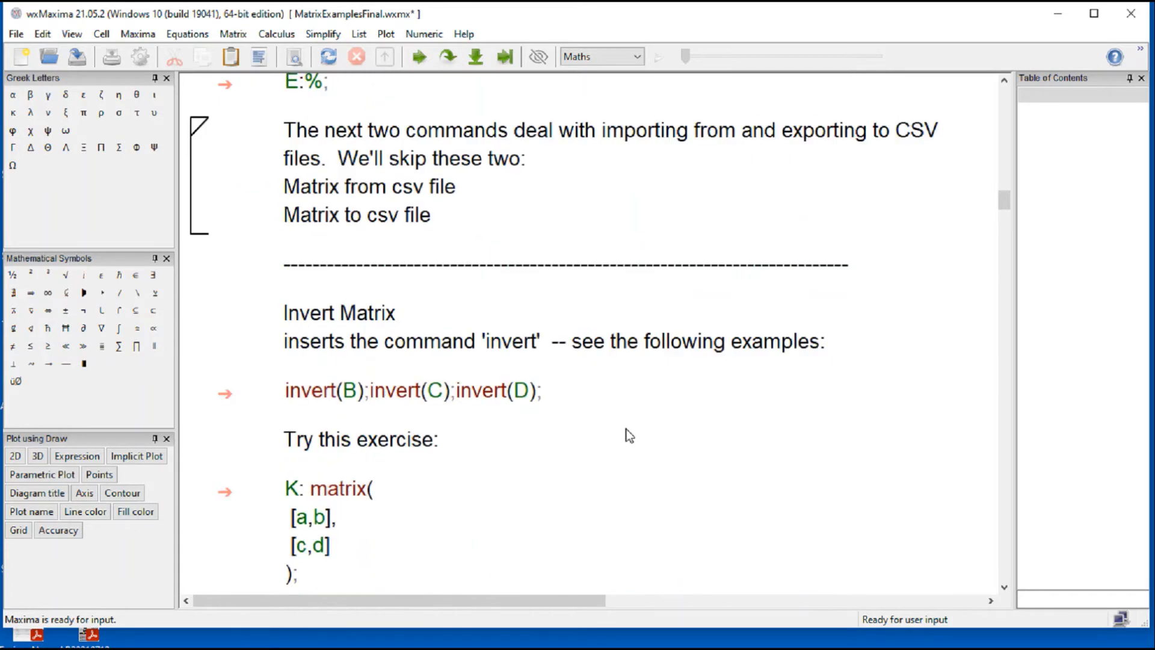
pyautogui.scroll(4, 627, 428)
pyautogui.click(326, 317)
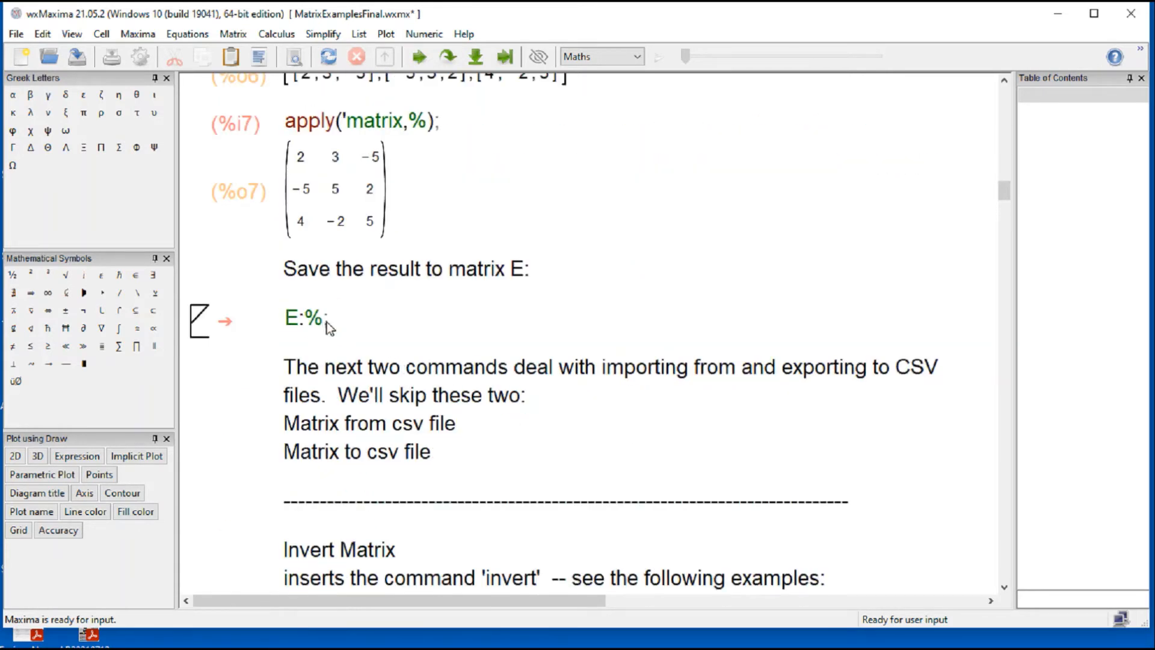
pyautogui.hotkey('shift', 'Return')
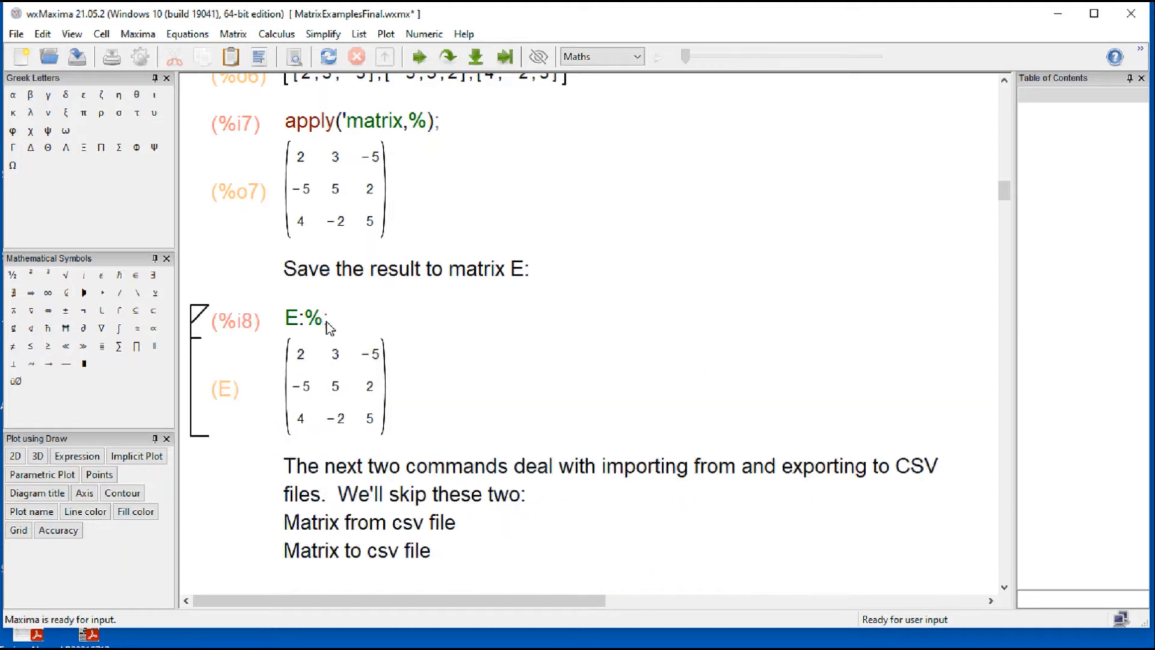
# Step: Highlight the Matrix from csv file and Matrix to csv file lines in the note and look over the matching Matrix commands
pyautogui.scroll(-4, 328, 322)
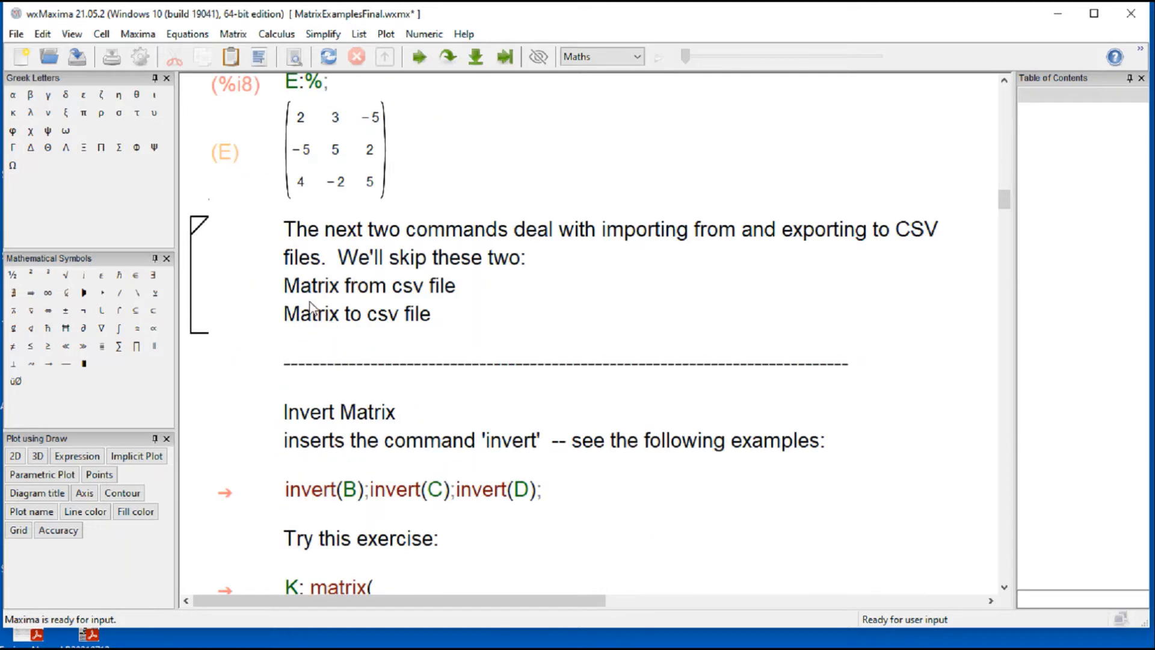
pyautogui.moveTo(284, 286); pyautogui.dragTo(448, 310)
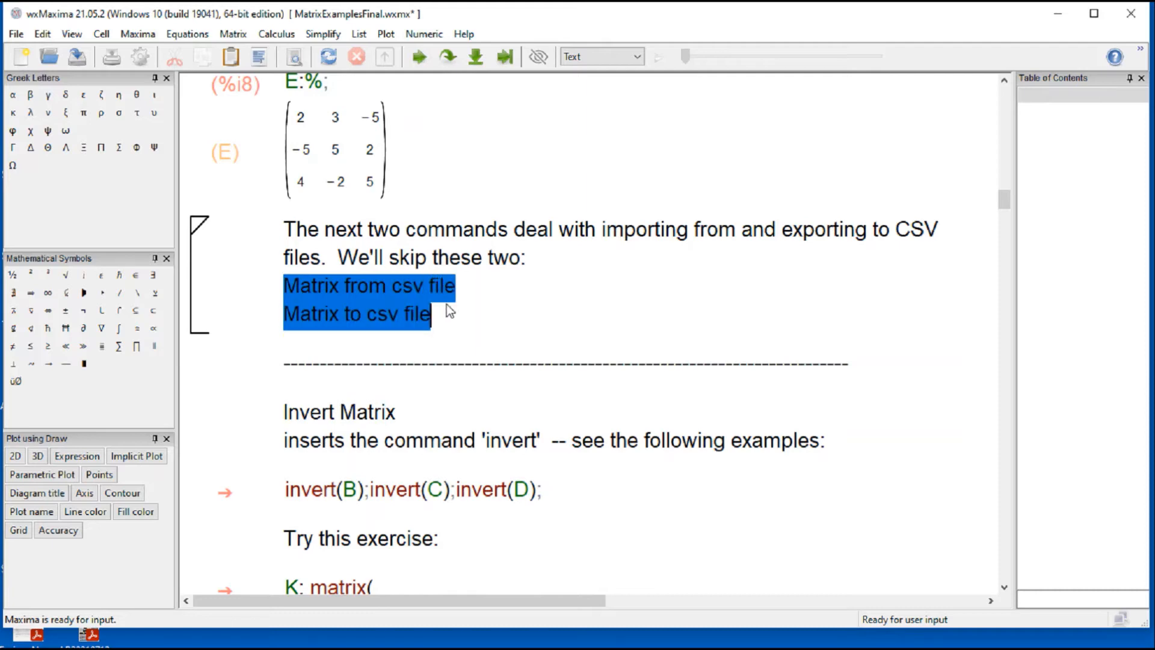
pyautogui.click(234, 34)
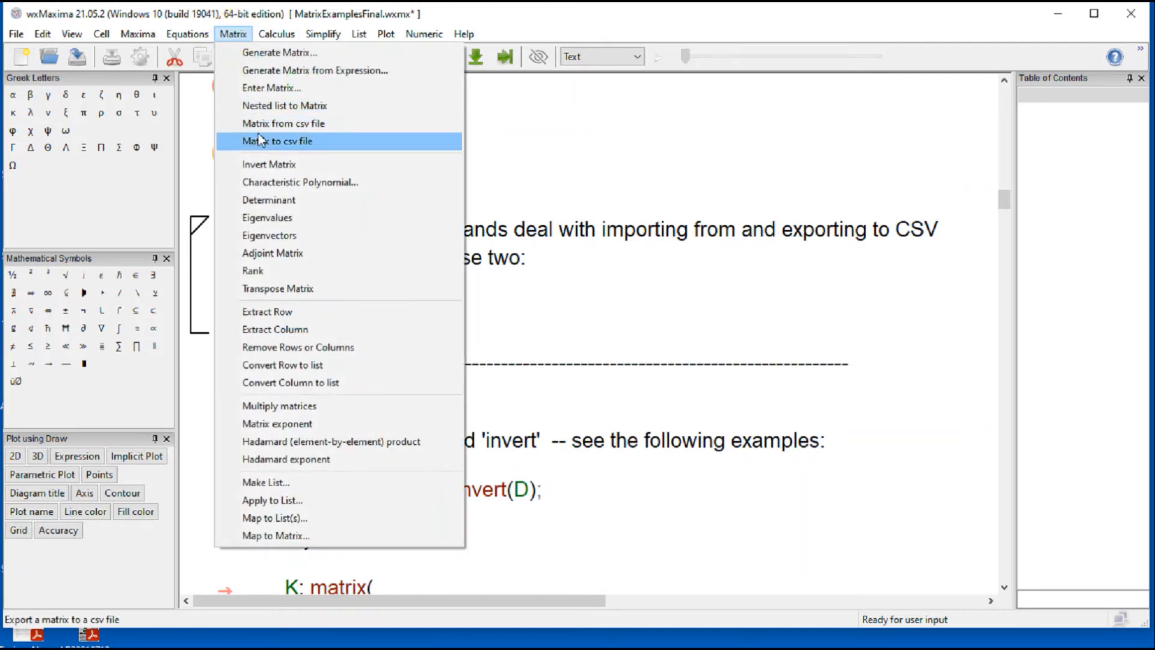
pyautogui.click(593, 301)
# Step: Insert and evaluate an invert(%); command with Invert Matrix just above the invert(B);invert(C);invert(D); cell
pyautogui.scroll(-5, 651, 461)
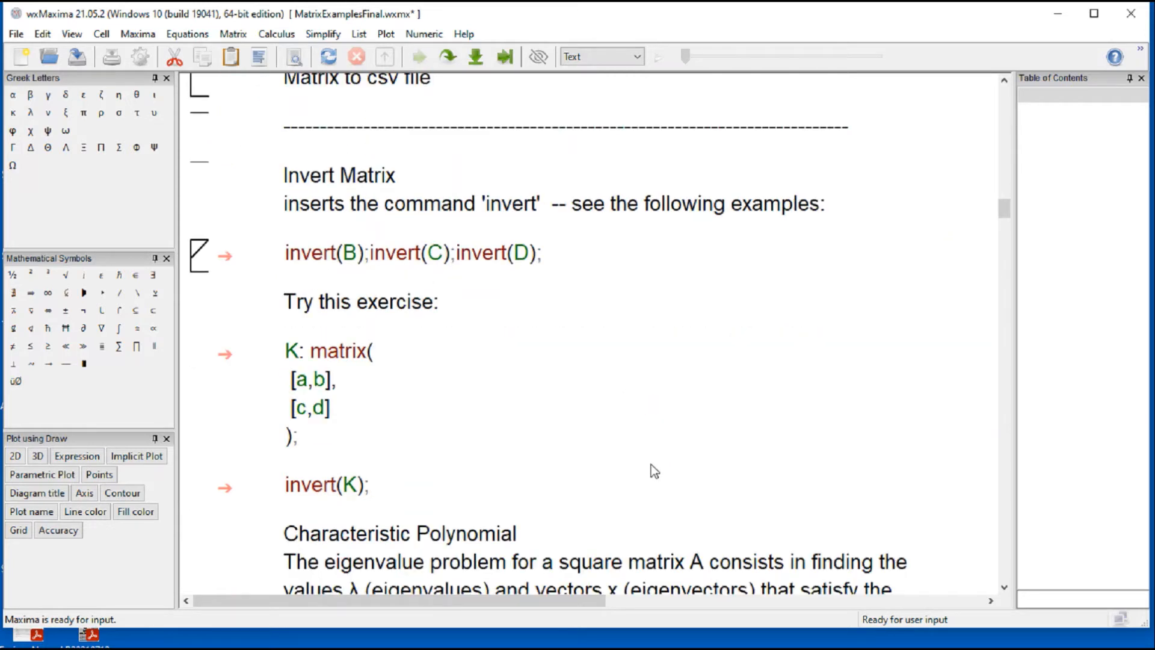
pyautogui.click(305, 231)
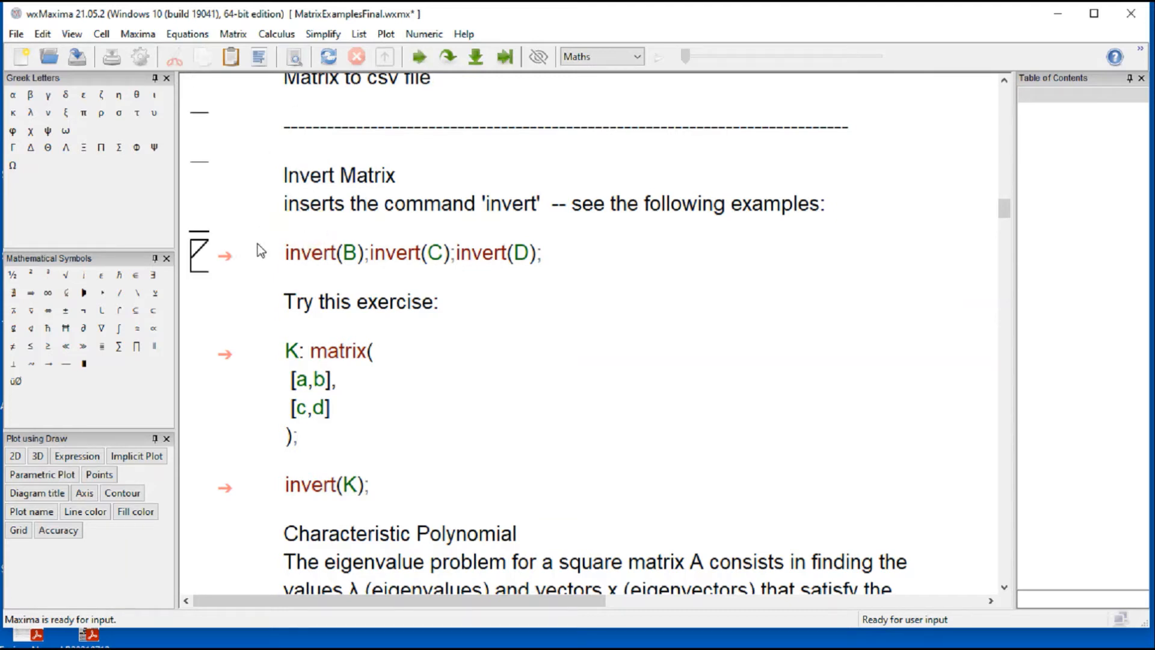
pyautogui.click(232, 34)
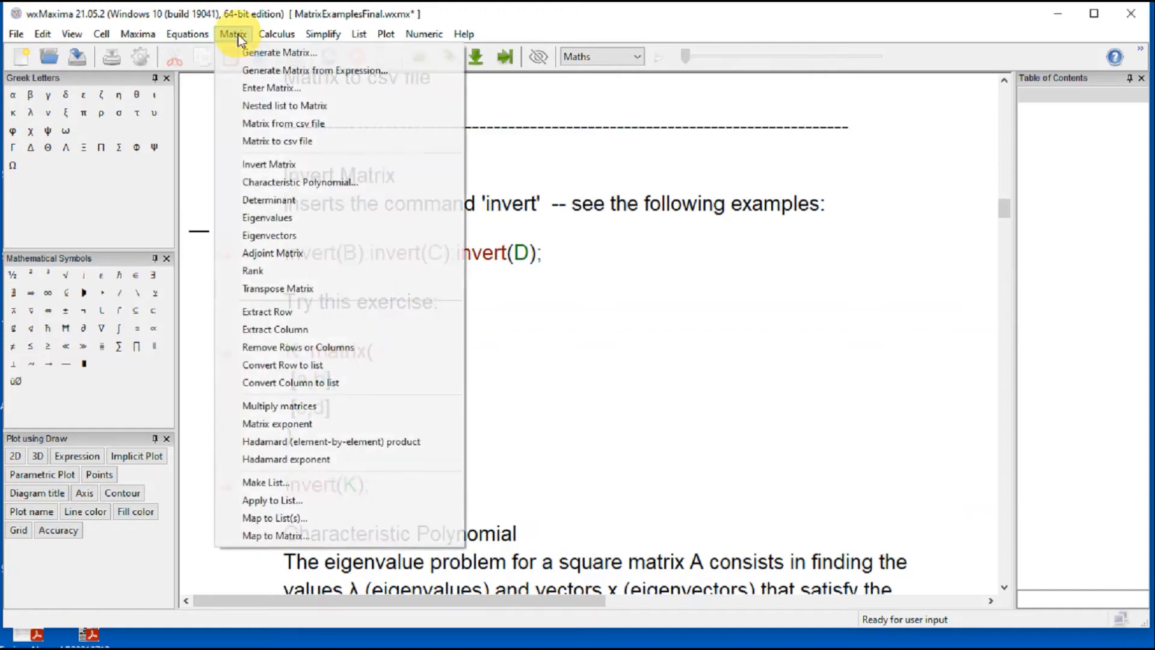
pyautogui.click(283, 168)
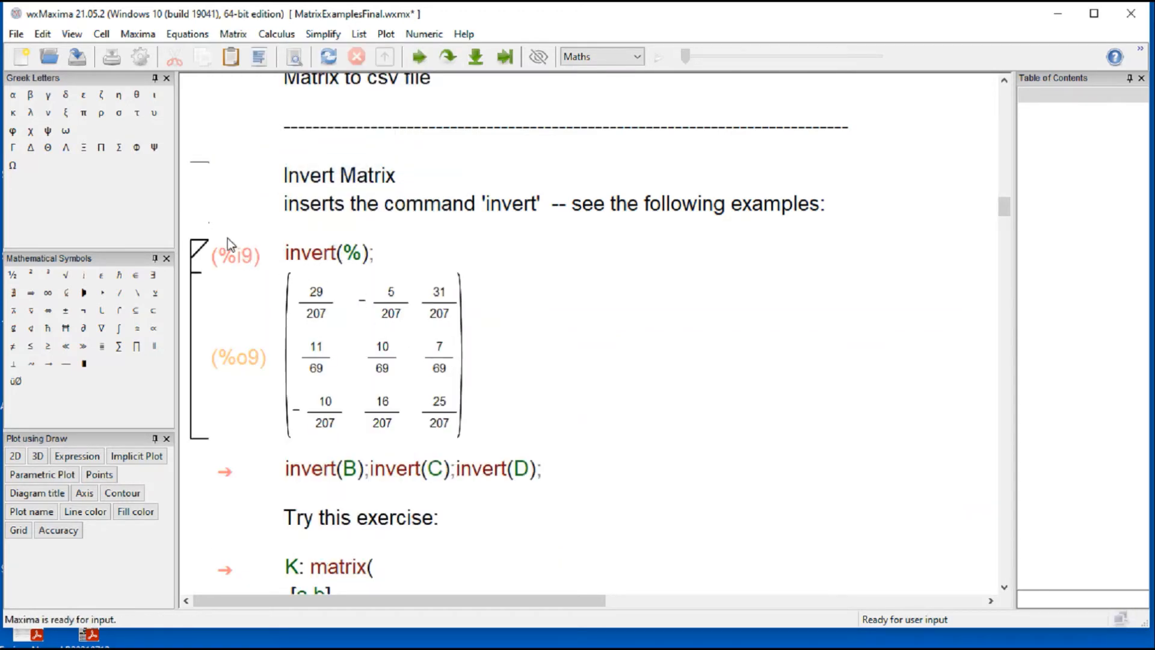
# Step: Evaluate the invert(B);invert(C);invert(D); cell and look over the three inverses
pyautogui.click(362, 476)
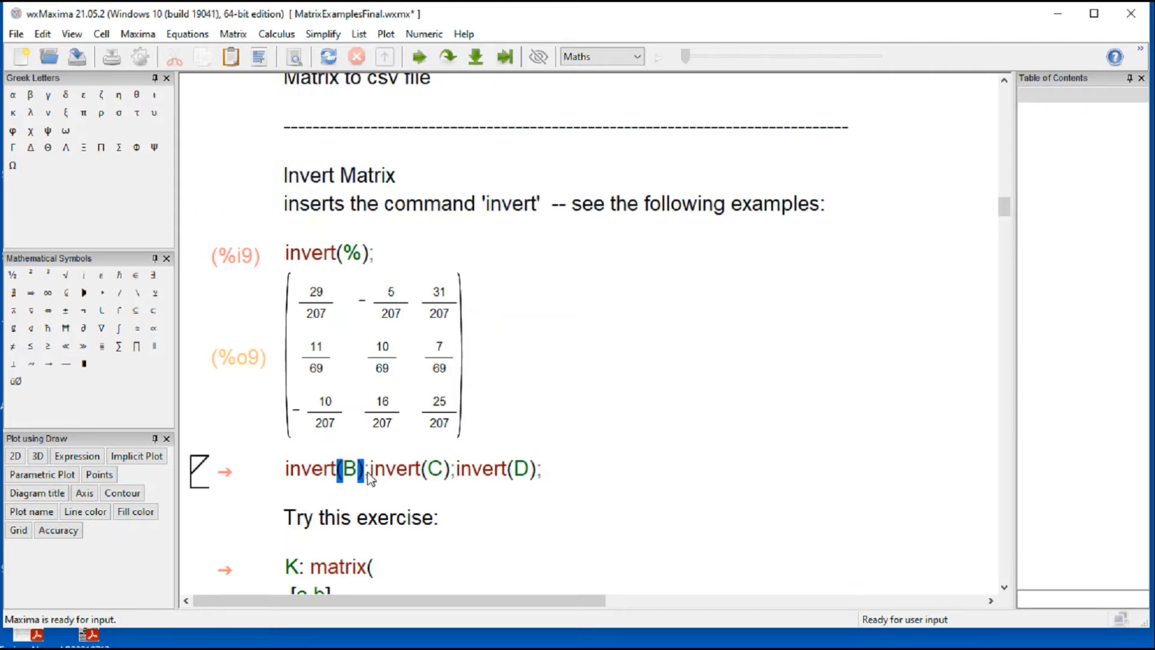
pyautogui.hotkey('shift', 'Return')
pyautogui.scroll(6, 360, 471)
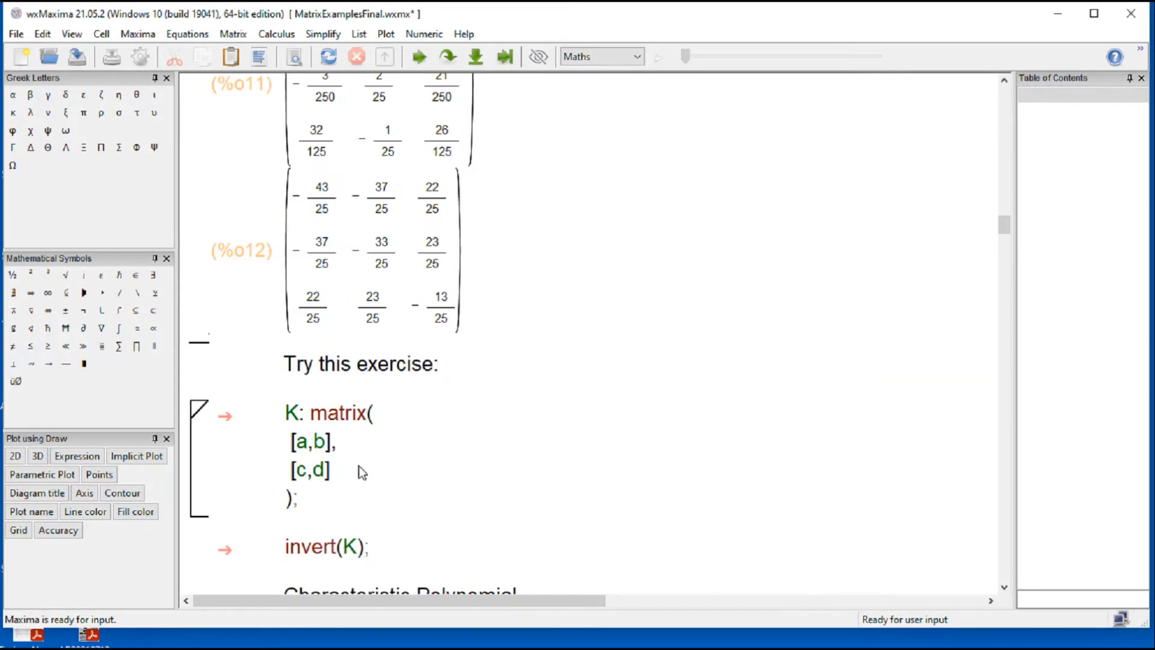
pyautogui.scroll(-3, 360, 472)
# Step: Add an invert(A); cell above 'Try this exercise:', evaluate it and view the full width of its output
pyautogui.click(339, 345)
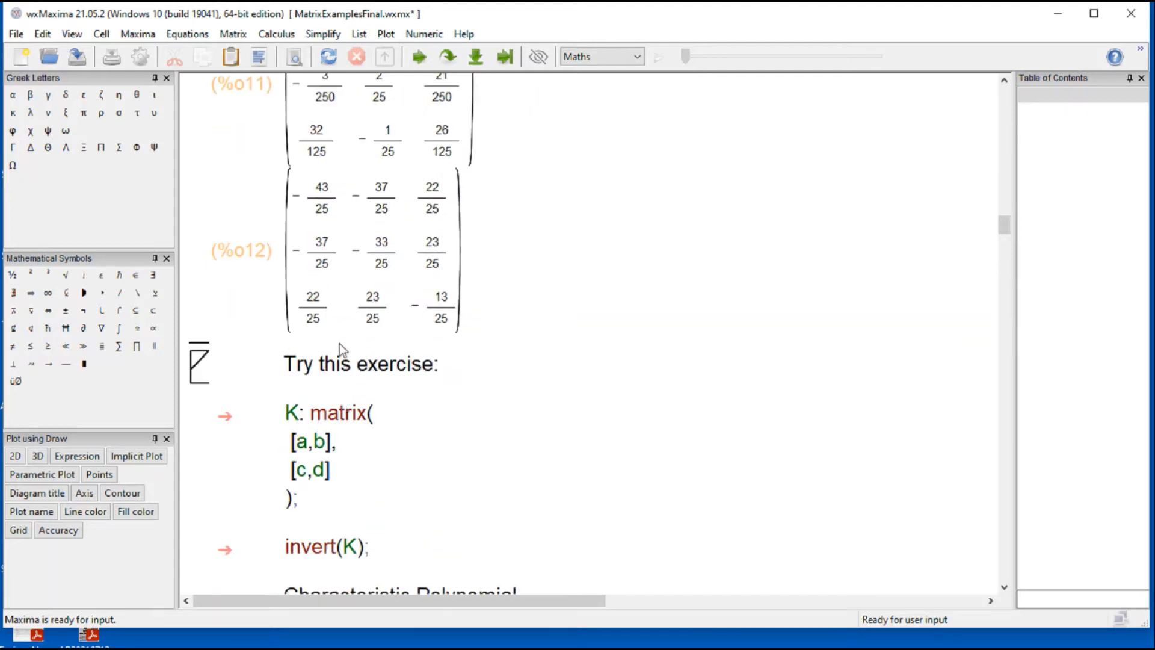
pyautogui.write('inver')
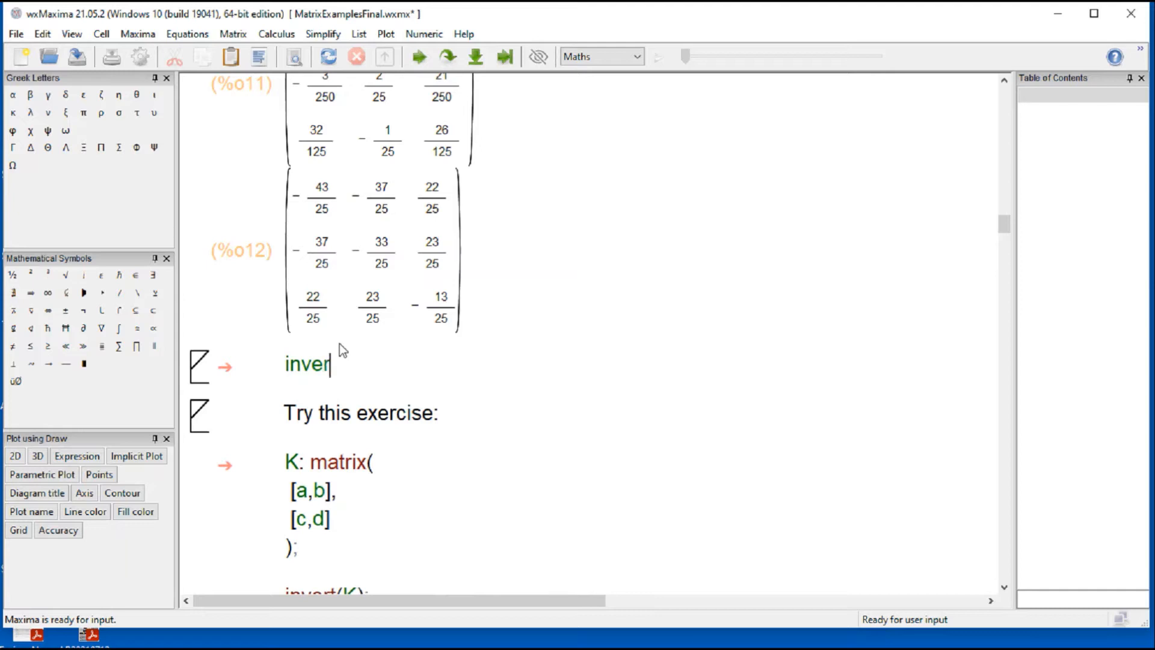
pyautogui.write('t(A')
pyautogui.hotkey('shift', 'Return')
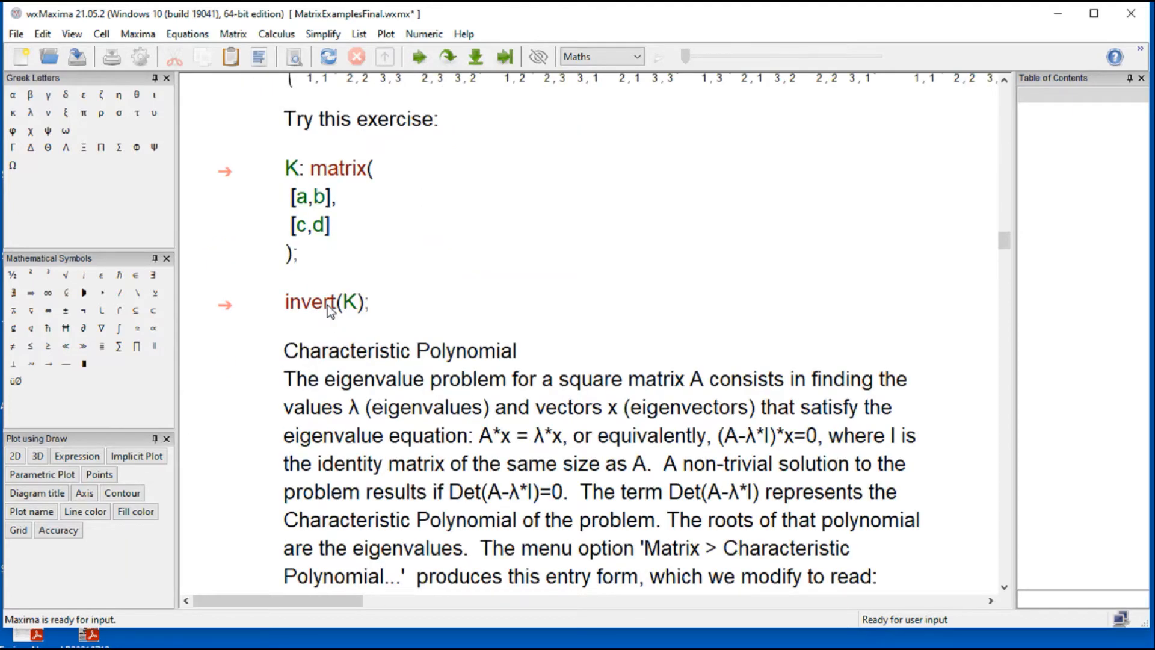
pyautogui.scroll(5, 330, 310)
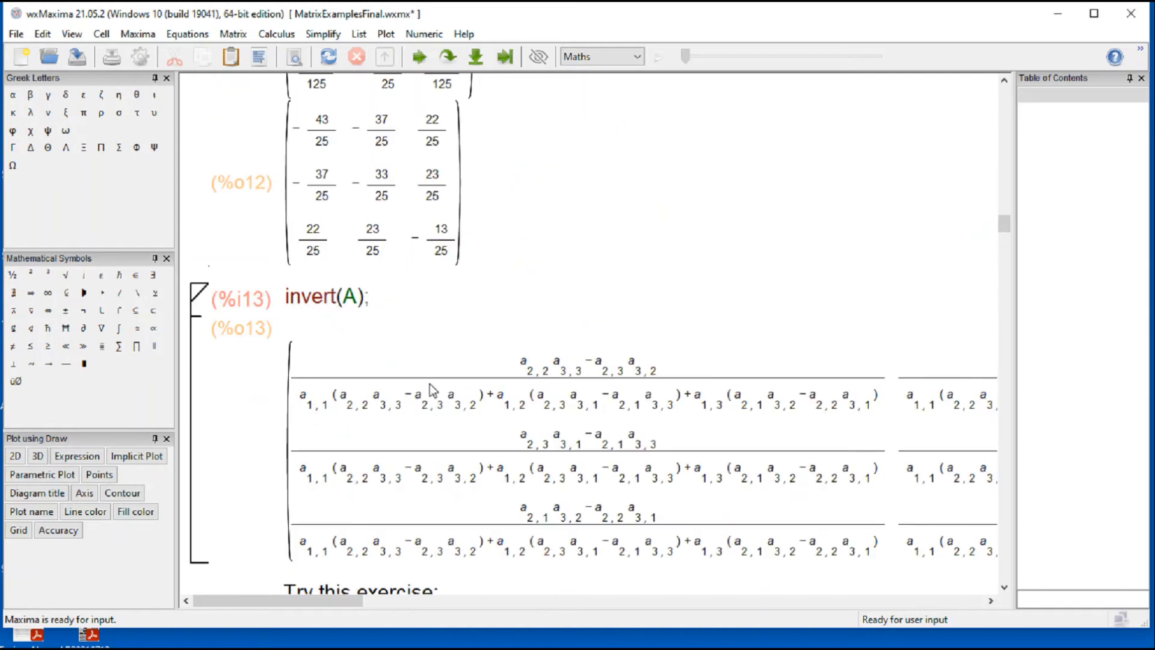
pyautogui.click(991, 600)
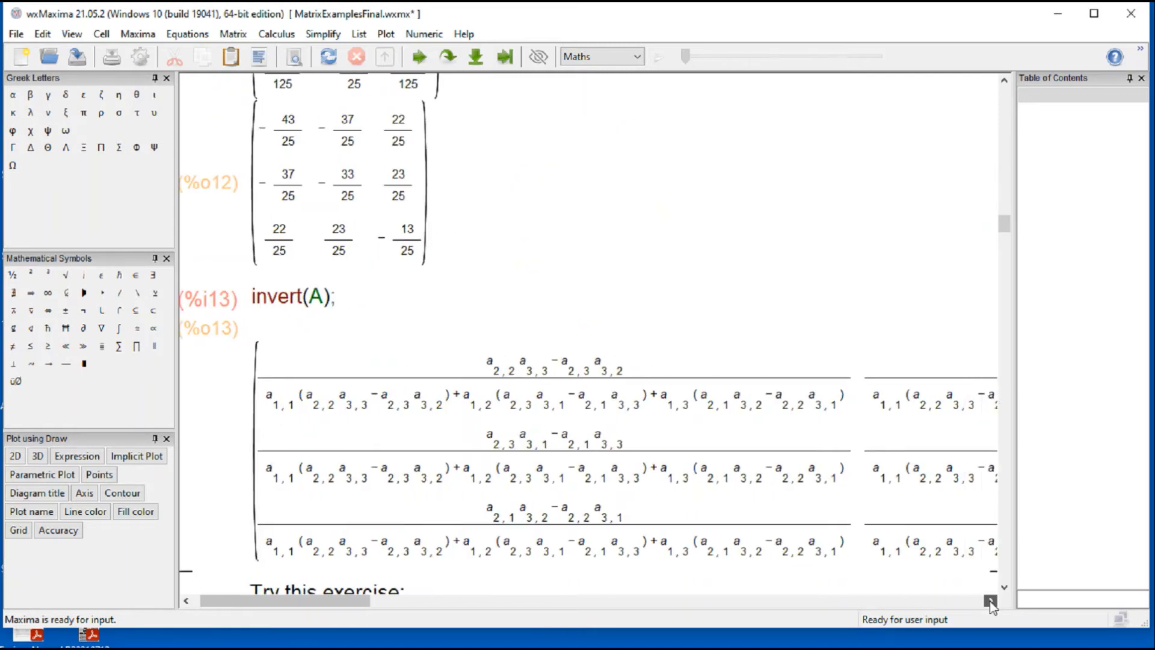
pyautogui.click(991, 601)
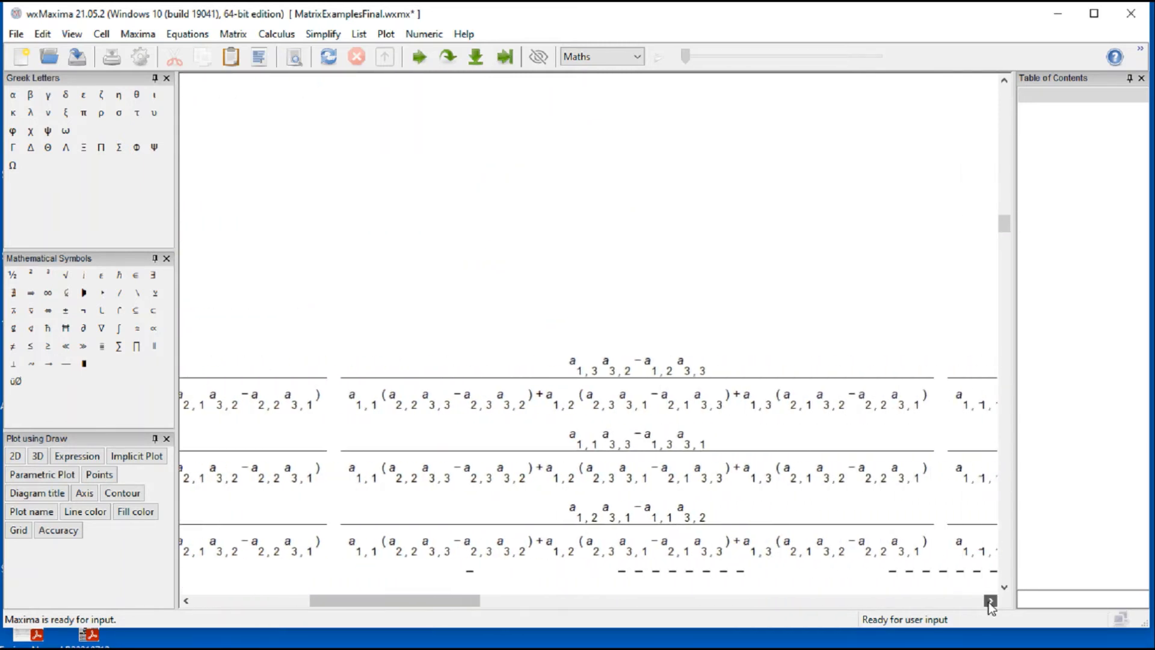
pyautogui.click(990, 600)
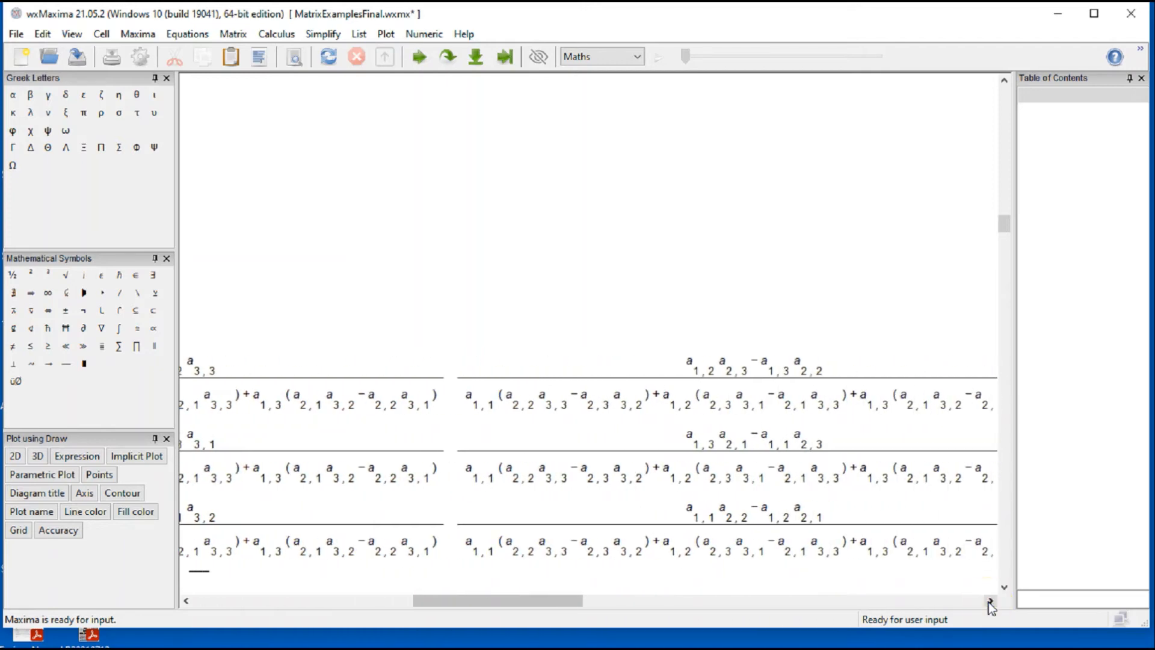
pyautogui.moveTo(490, 602); pyautogui.dragTo(194, 619)
# Step: Evaluate the exercise cells that define matrix K with rows [a,b] and [c,d] and compute invert(K);
pyautogui.scroll(-8, 420, 558)
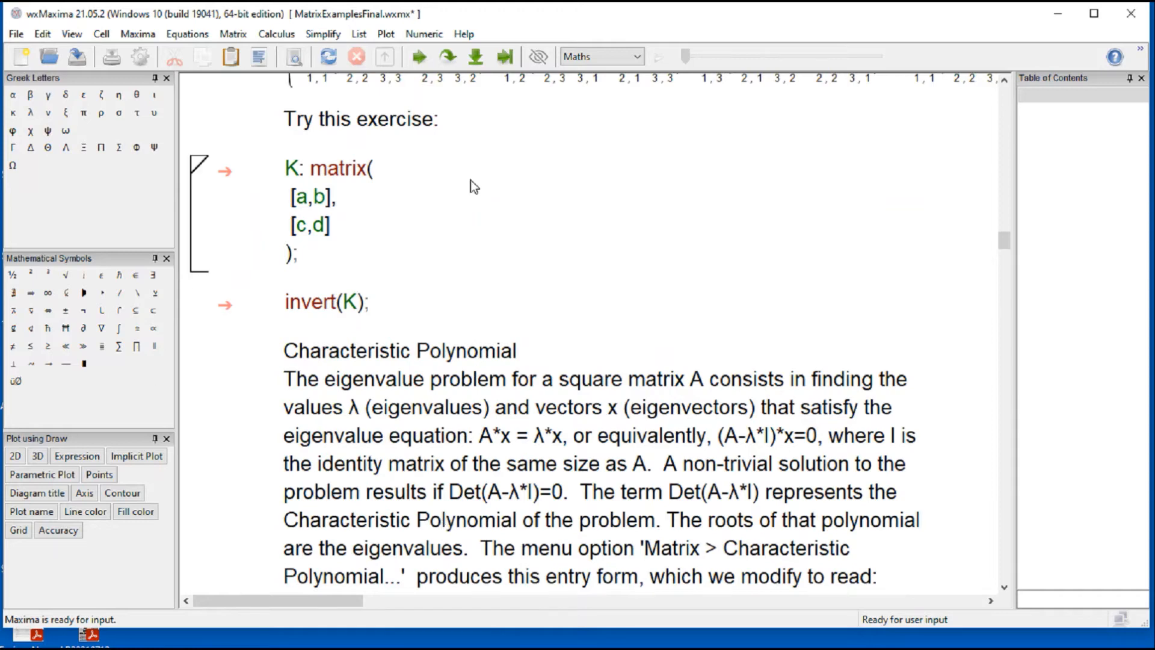
pyautogui.scroll(4, 471, 179)
pyautogui.scroll(-4, 421, 346)
pyautogui.hotkey('shift', 'Return')
pyautogui.click(347, 382)
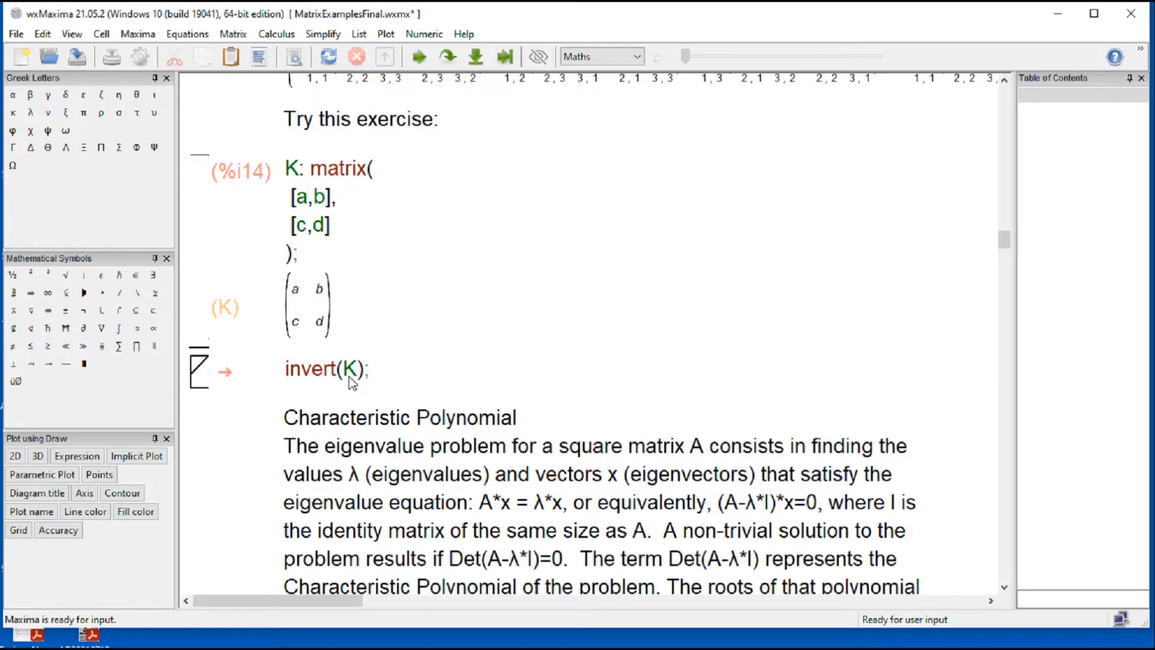
pyautogui.hotkey('shift', 'Return')
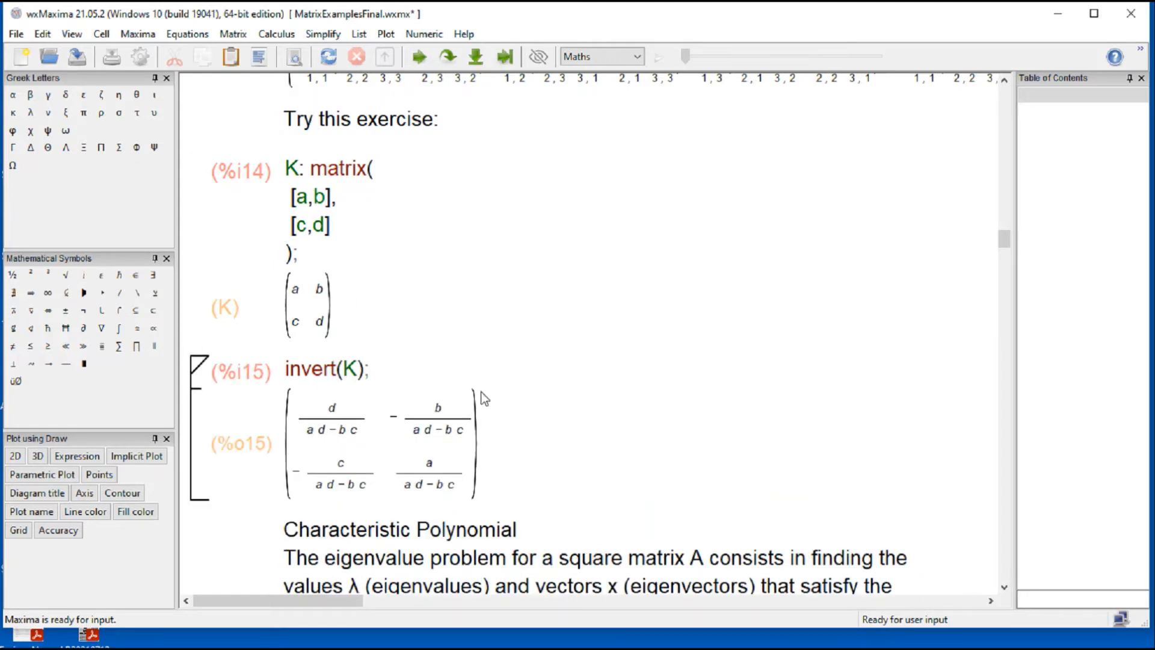
# Step: Examine the Characteristic Polynomial explanation, highlighting the eigenvalue equation A*x = λ*x and its terms λ and x
pyautogui.scroll(-3, 481, 394)
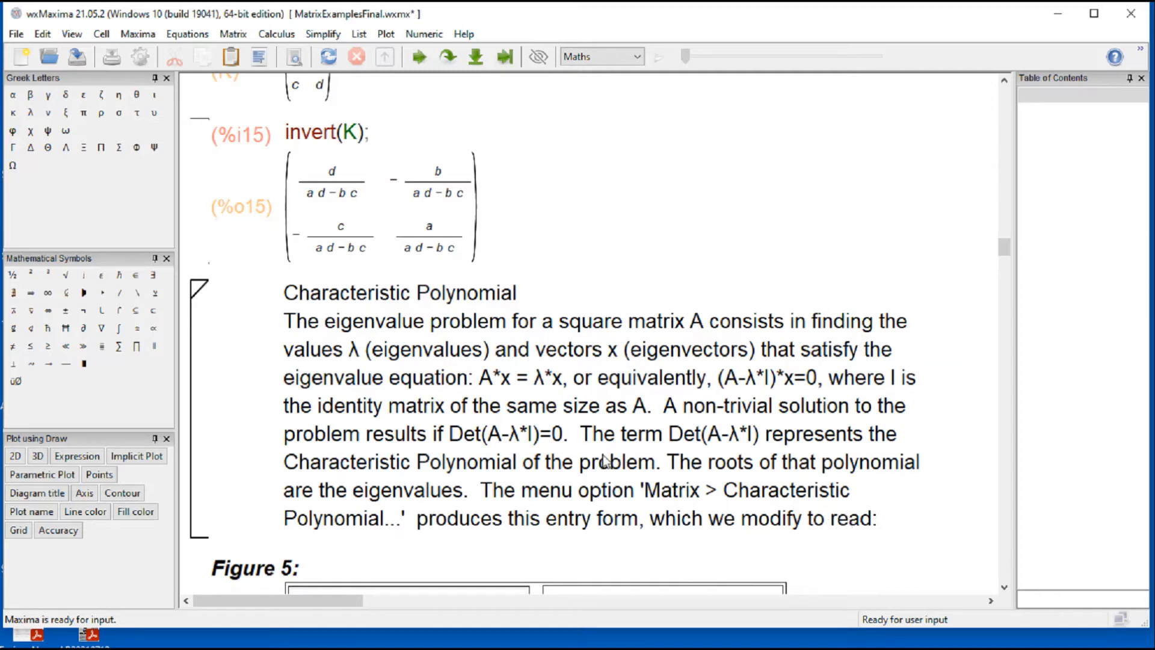
pyautogui.click(480, 384)
pyautogui.moveTo(484, 383); pyautogui.dragTo(565, 383)
pyautogui.click(658, 232)
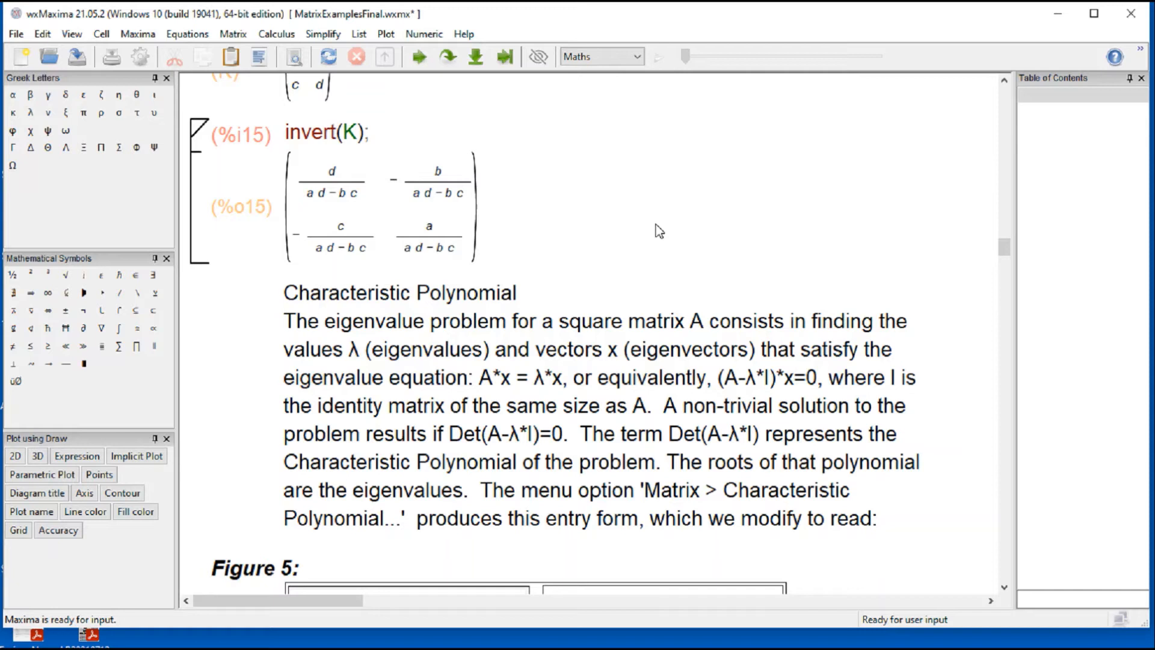
pyautogui.click(534, 380)
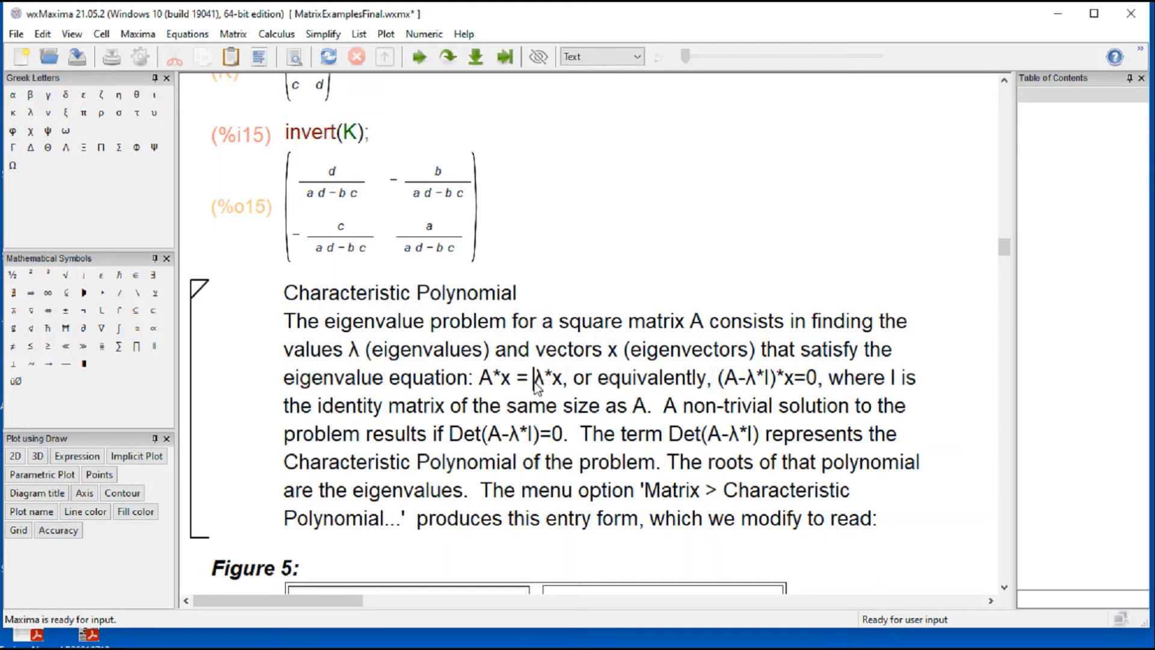
pyautogui.doubleClick(538, 379)
pyautogui.click(632, 274)
pyautogui.doubleClick(507, 379)
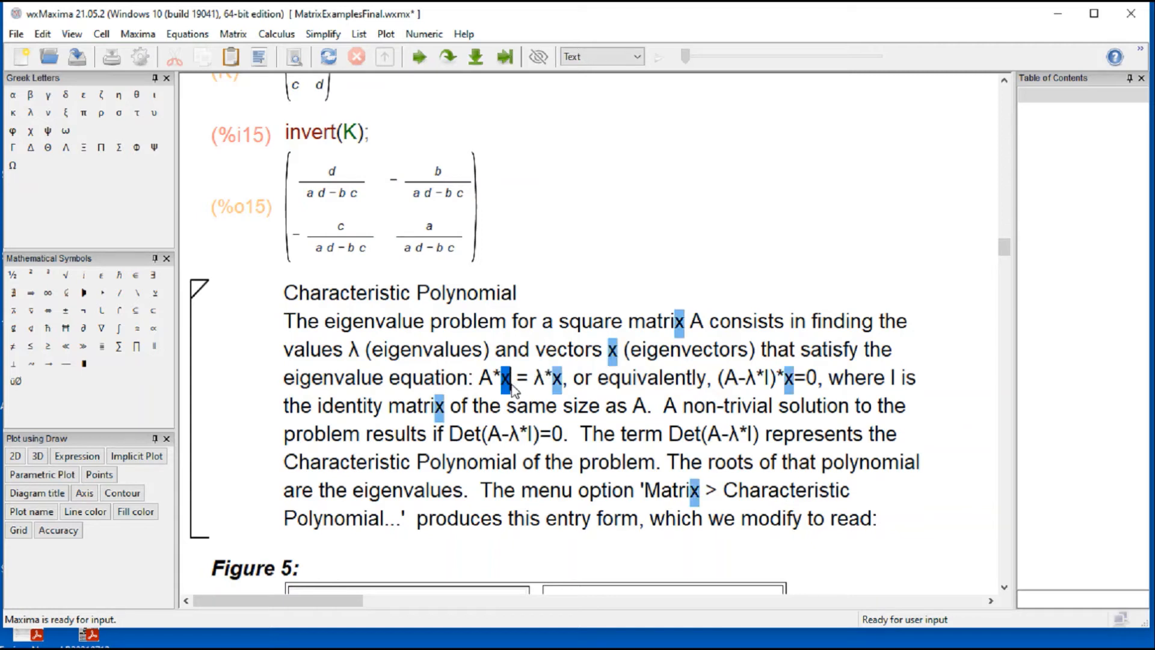
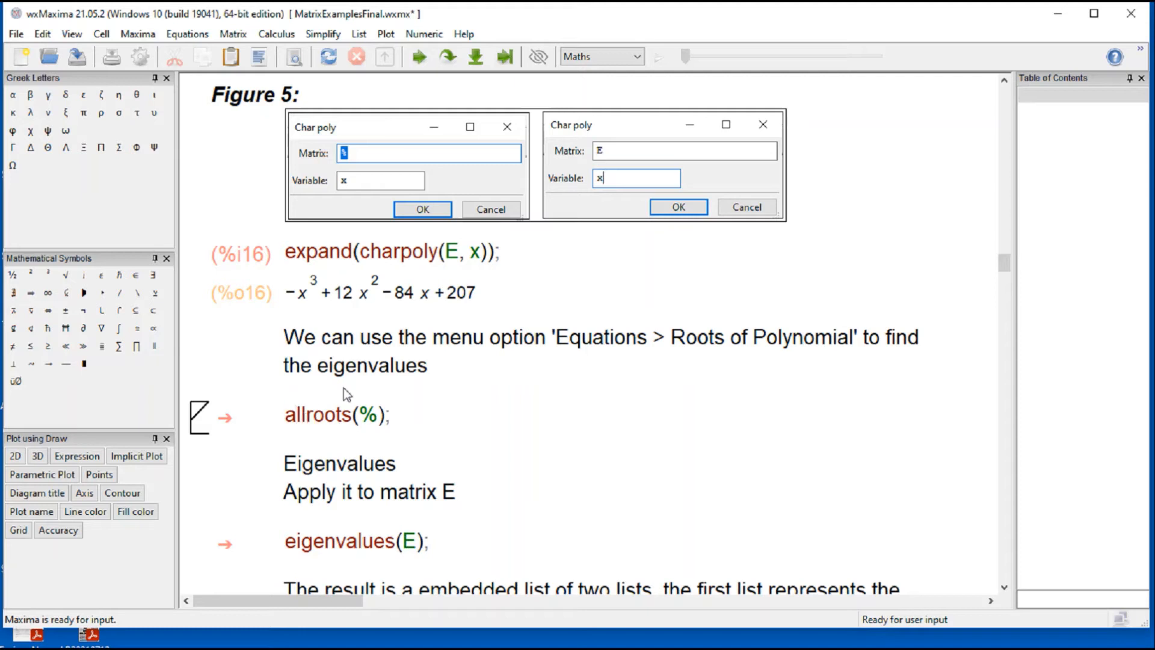
# Step: Evaluate the allroots(%); cell to find the roots of matrix E's characteristic polynomial, and highlight the first root in its output
pyautogui.click(191, 35)
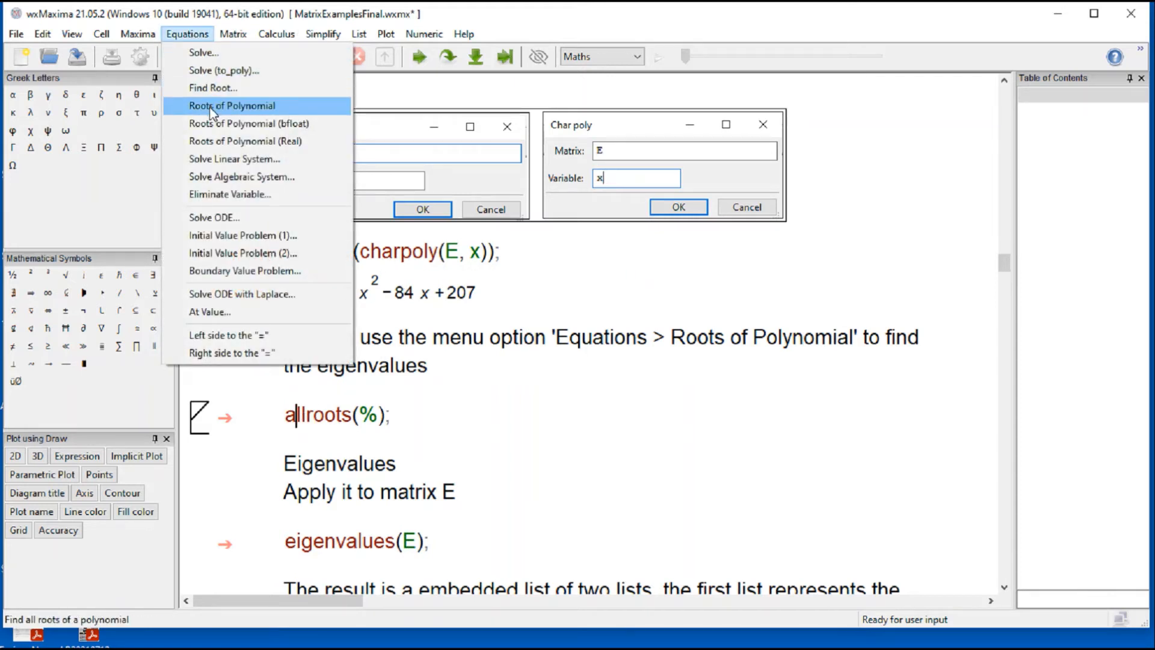
pyautogui.click(334, 424)
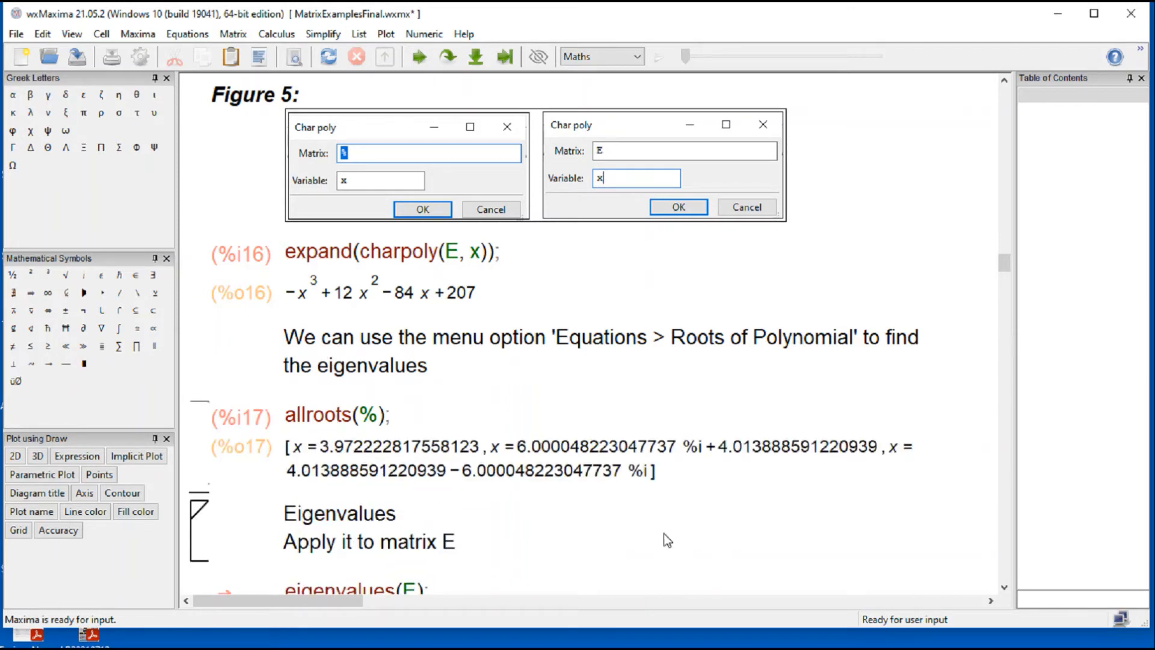
pyautogui.moveTo(301, 447); pyautogui.dragTo(447, 450)
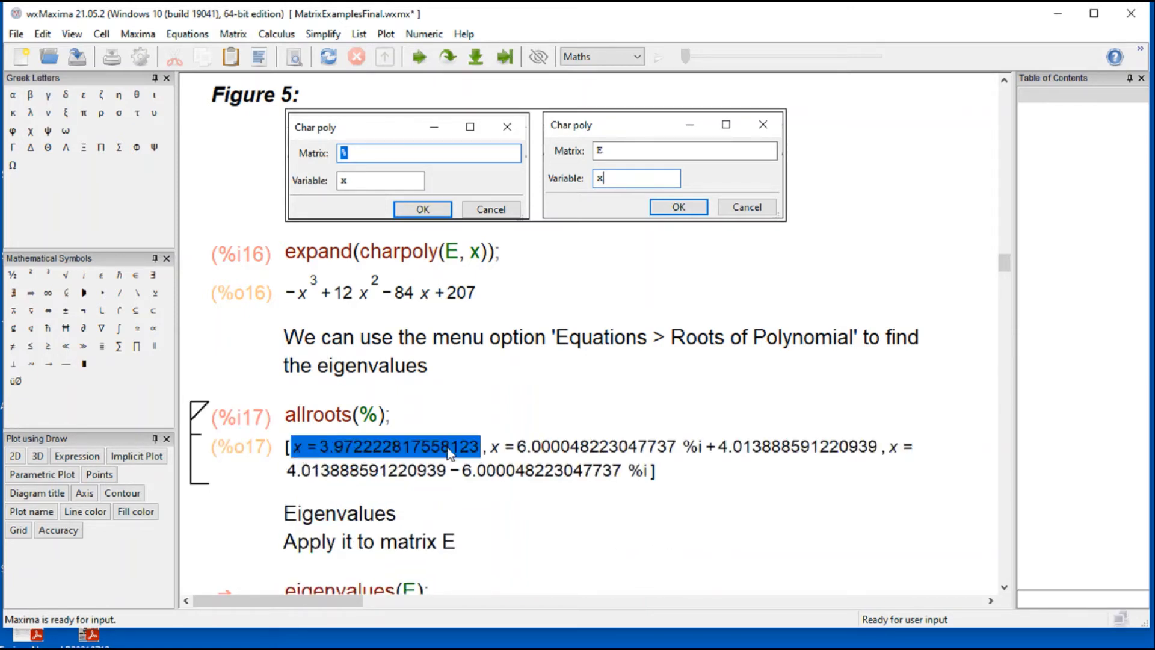
pyautogui.click(537, 450)
pyautogui.click(540, 475)
pyautogui.click(891, 513)
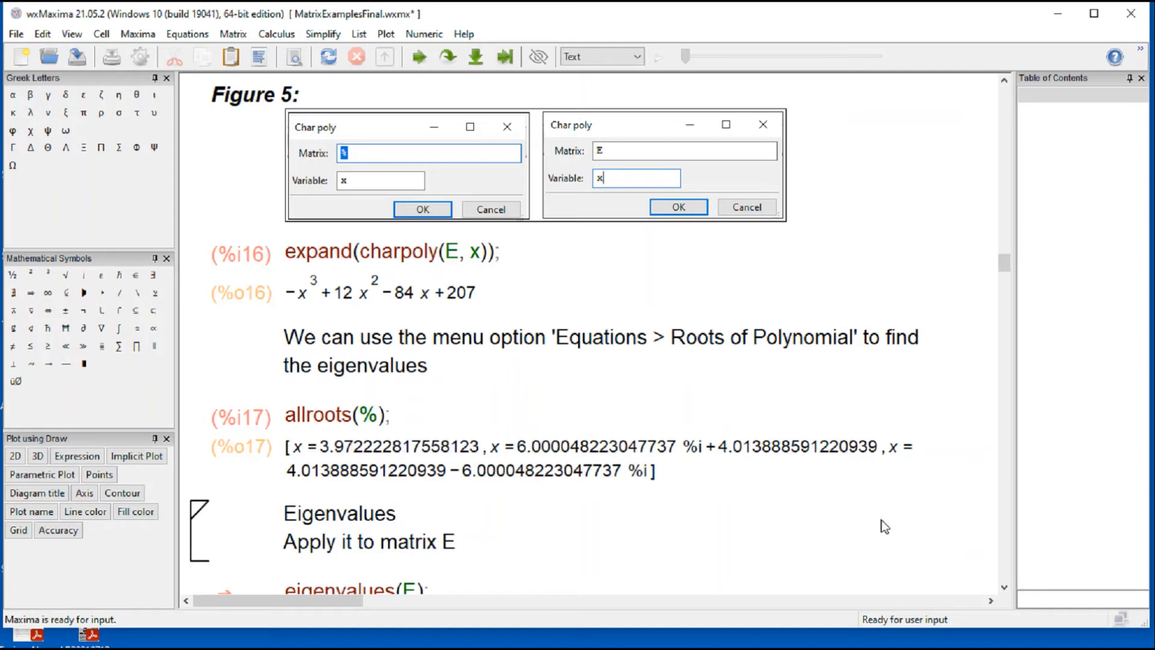
# Step: Evaluate the eigenvalues(E); cell below 'Apply it to matrix E' and bring its full output into view
pyautogui.scroll(-5, 841, 532)
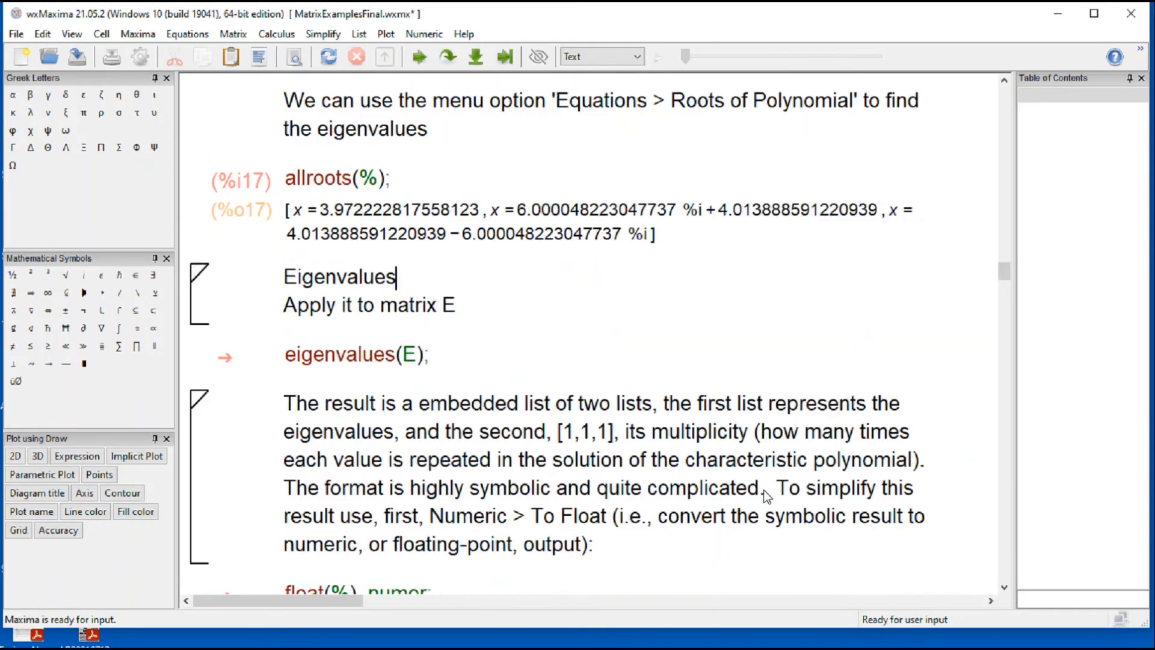
pyautogui.scroll(5, 485, 355)
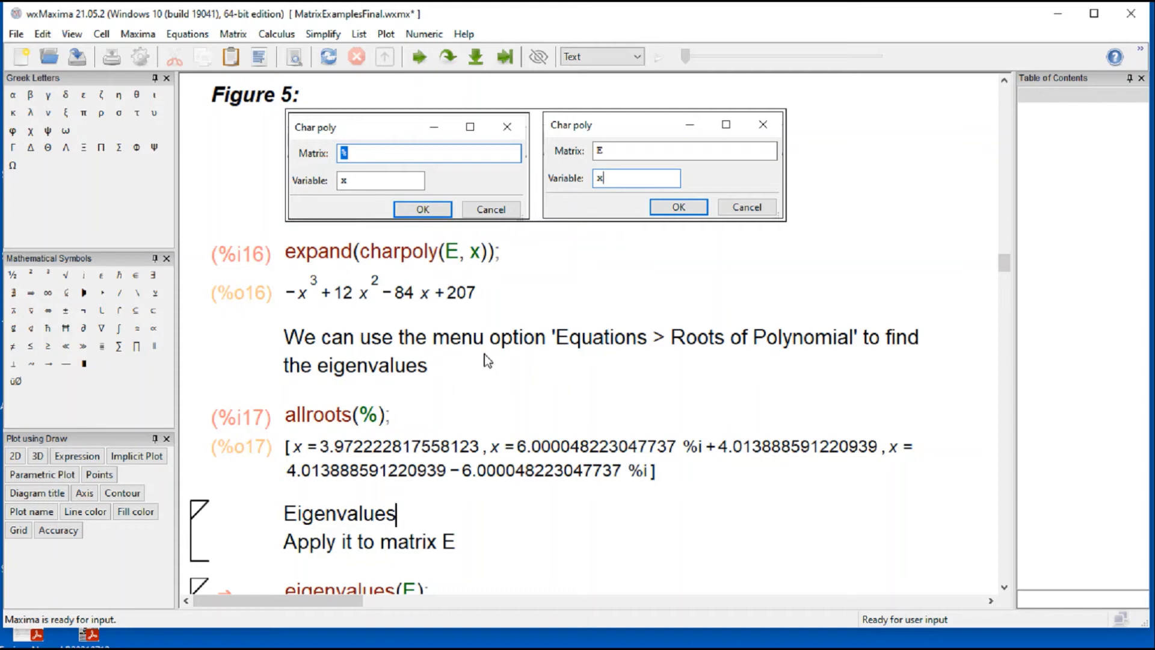
pyautogui.scroll(-5, 488, 361)
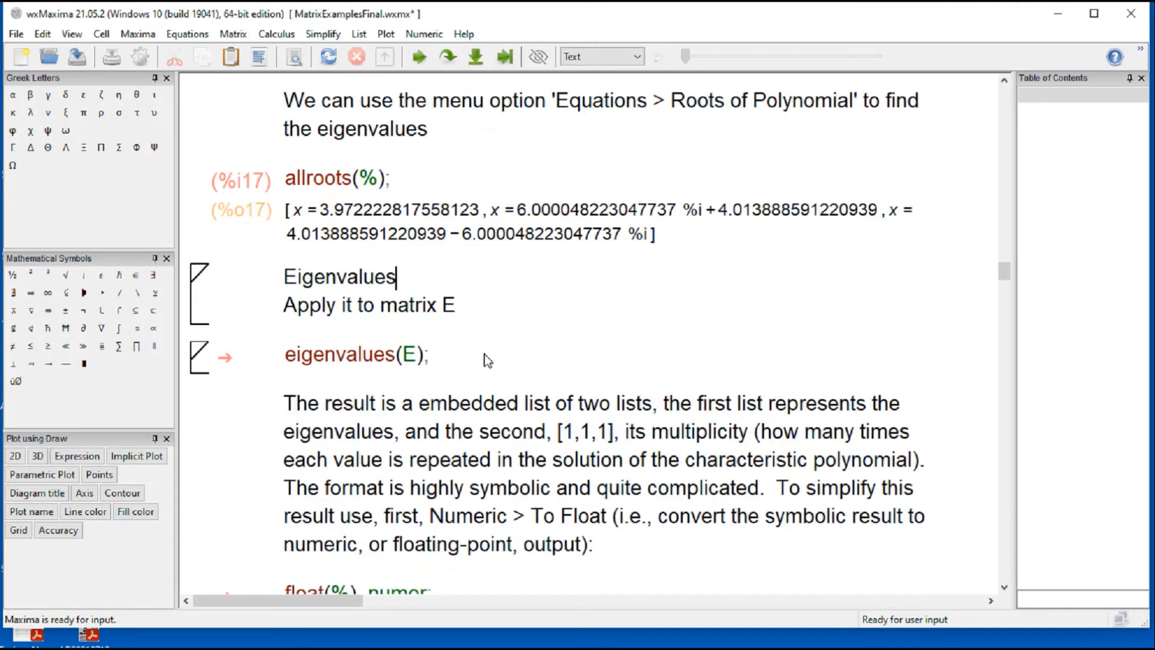
pyautogui.click(374, 355)
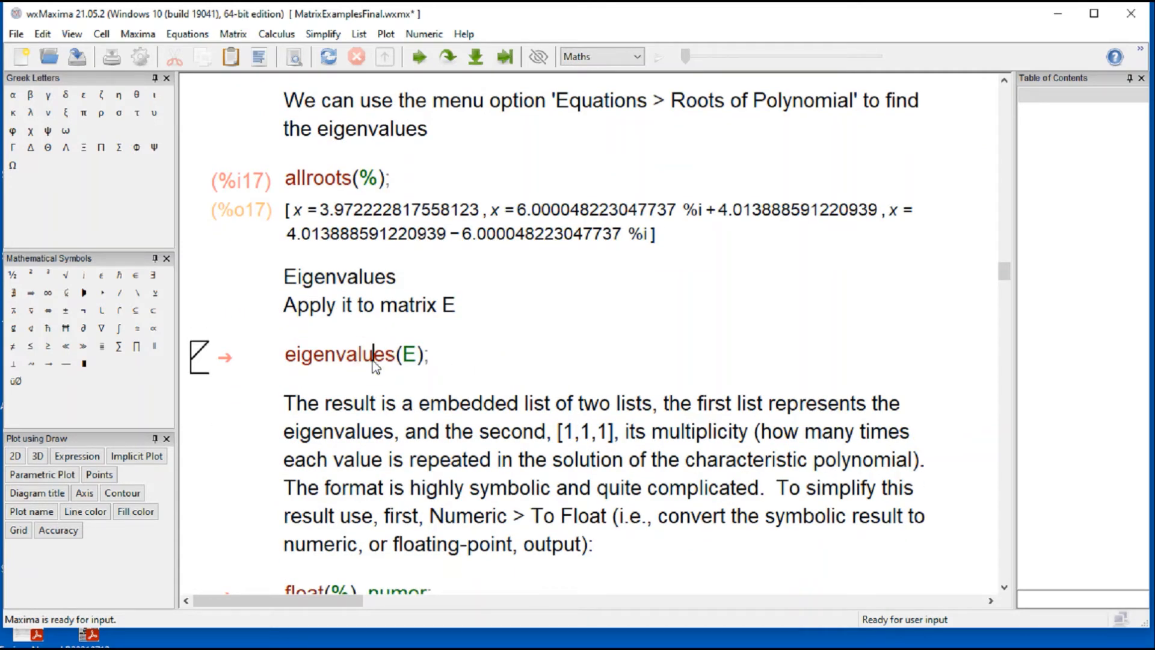
pyautogui.hotkey('shift', 'Return')
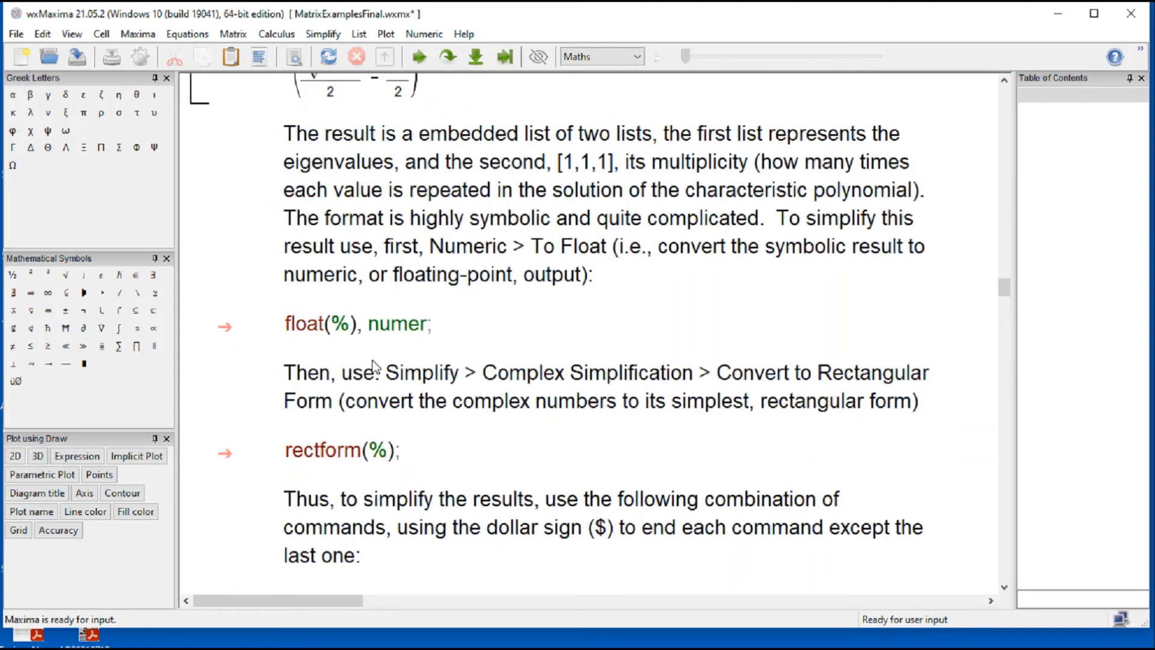
pyautogui.scroll(10, 373, 364)
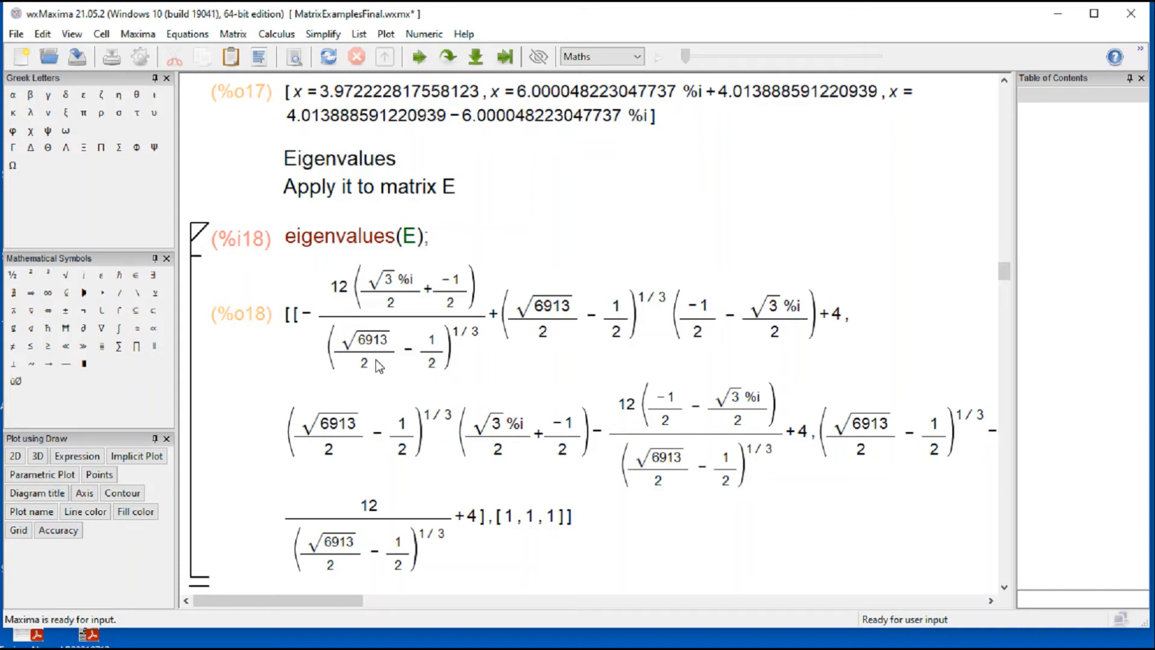
# Step: Examine the symbolic eigenvalues of E, highlighting the first eigenvalue and each entry of the multiplicity list
pyautogui.click(295, 323)
pyautogui.moveTo(487, 524); pyautogui.dragTo(310, 334)
pyautogui.click(295, 323)
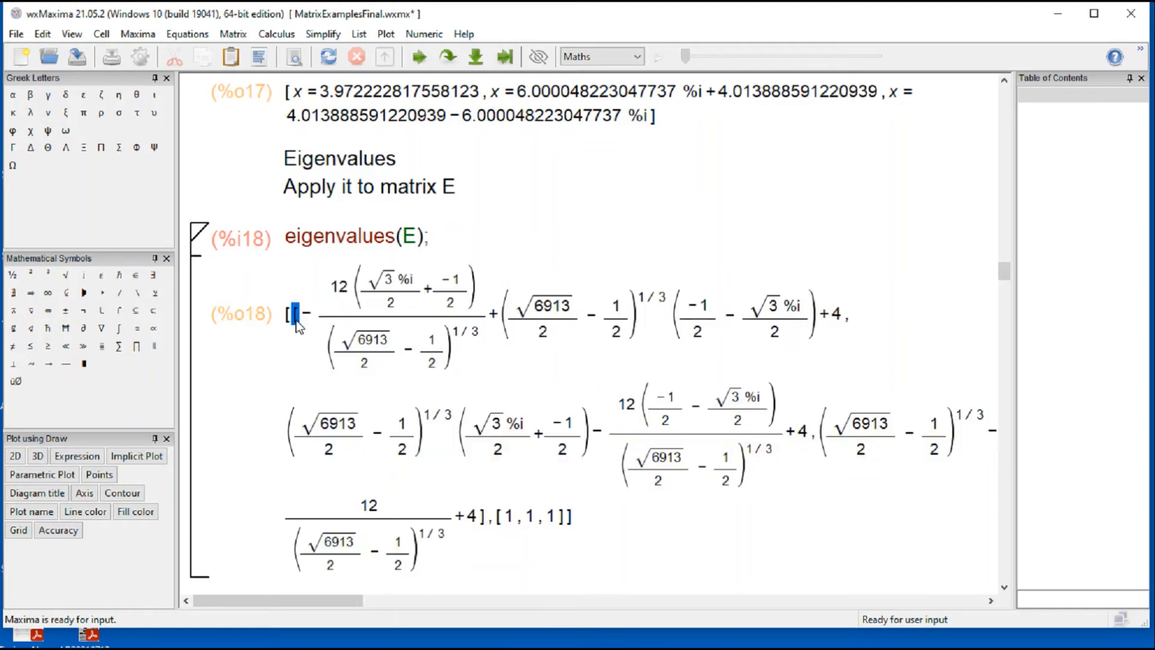
pyautogui.click(731, 248)
pyautogui.moveTo(320, 312); pyautogui.dragTo(845, 323)
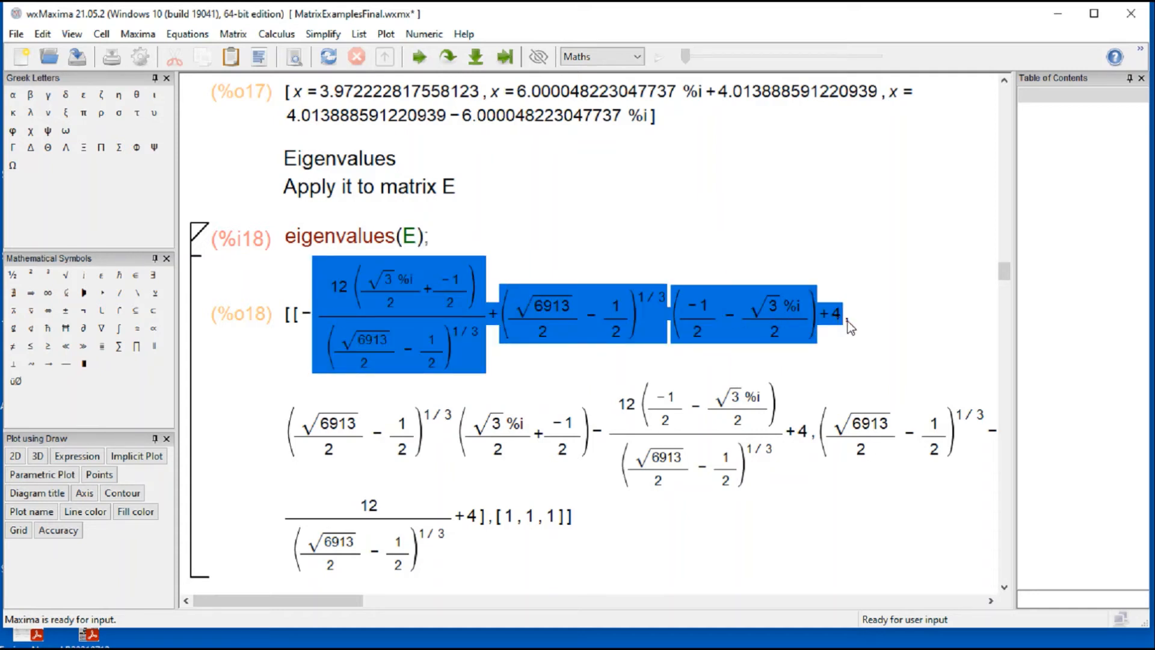
pyautogui.click(846, 315)
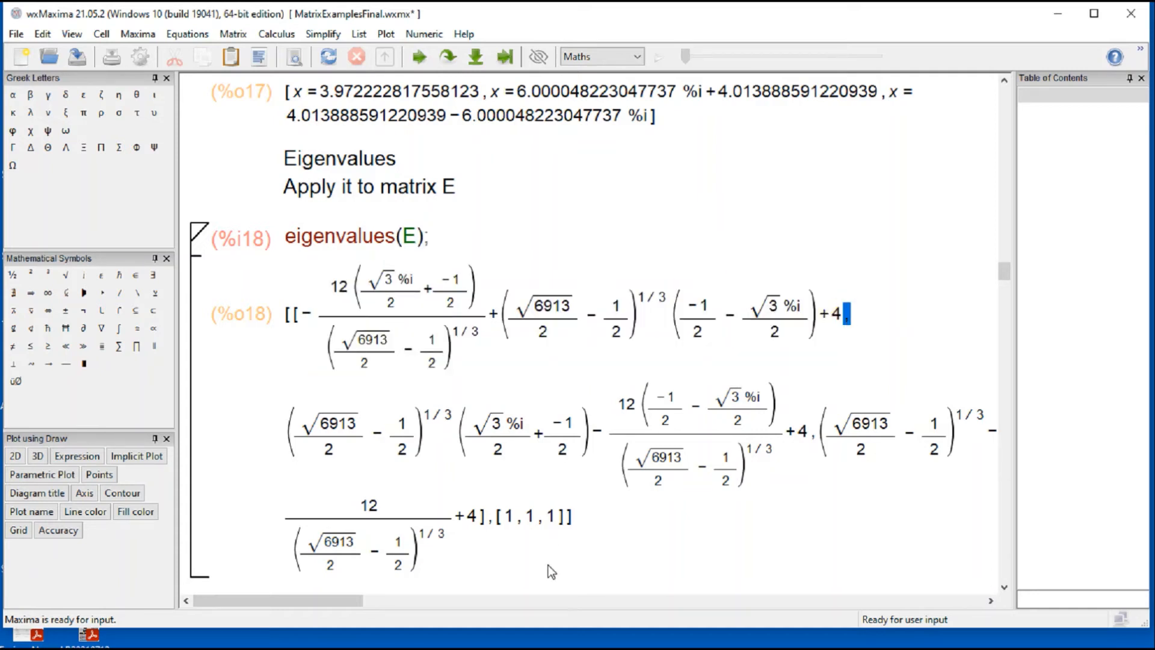
pyautogui.click(509, 517)
pyautogui.click(530, 518)
pyautogui.click(550, 518)
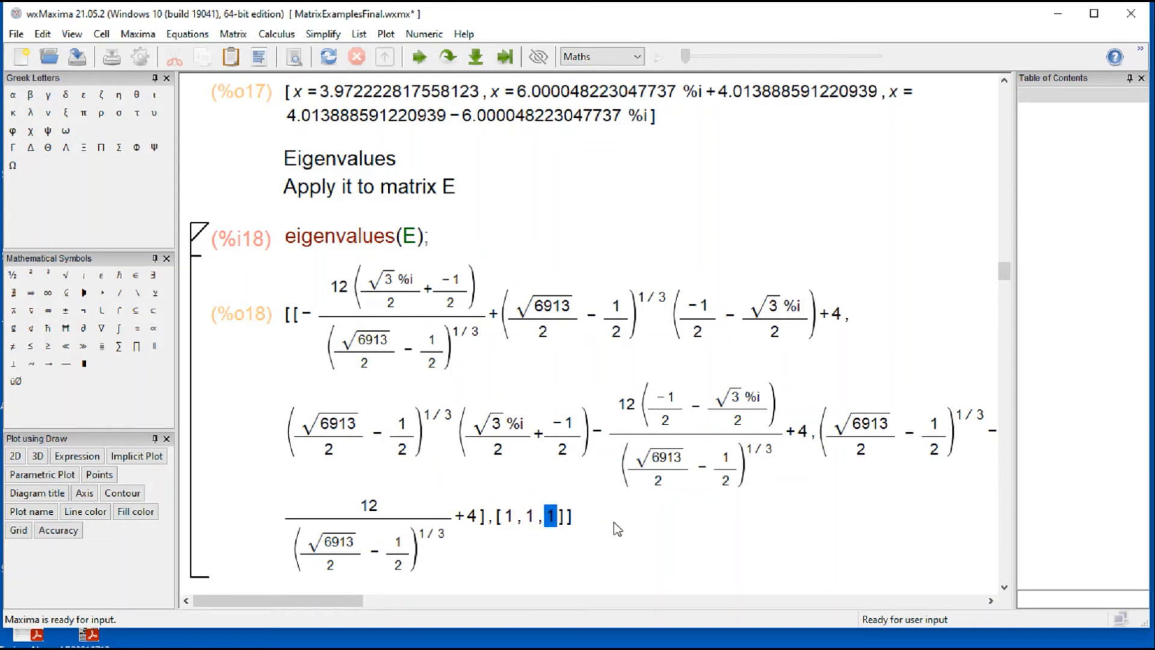
# Step: Evaluate the float(%), numer; cell to convert the symbolic eigenvalues to floating point, and look over the numeric output
pyautogui.click(1004, 586)
pyautogui.click(1003, 586)
pyautogui.click(1003, 587)
pyautogui.click(1004, 587)
pyautogui.click(1005, 588)
pyautogui.click(1005, 588)
pyautogui.click(1005, 588)
pyautogui.click(1005, 587)
pyautogui.click(1005, 588)
pyautogui.click(1005, 588)
pyautogui.click(1004, 588)
pyautogui.click(1004, 587)
pyautogui.click(1004, 588)
pyautogui.click(1004, 588)
pyautogui.click(1004, 588)
pyautogui.click(1004, 587)
pyautogui.click(1004, 588)
pyautogui.click(1004, 587)
pyautogui.click(1004, 588)
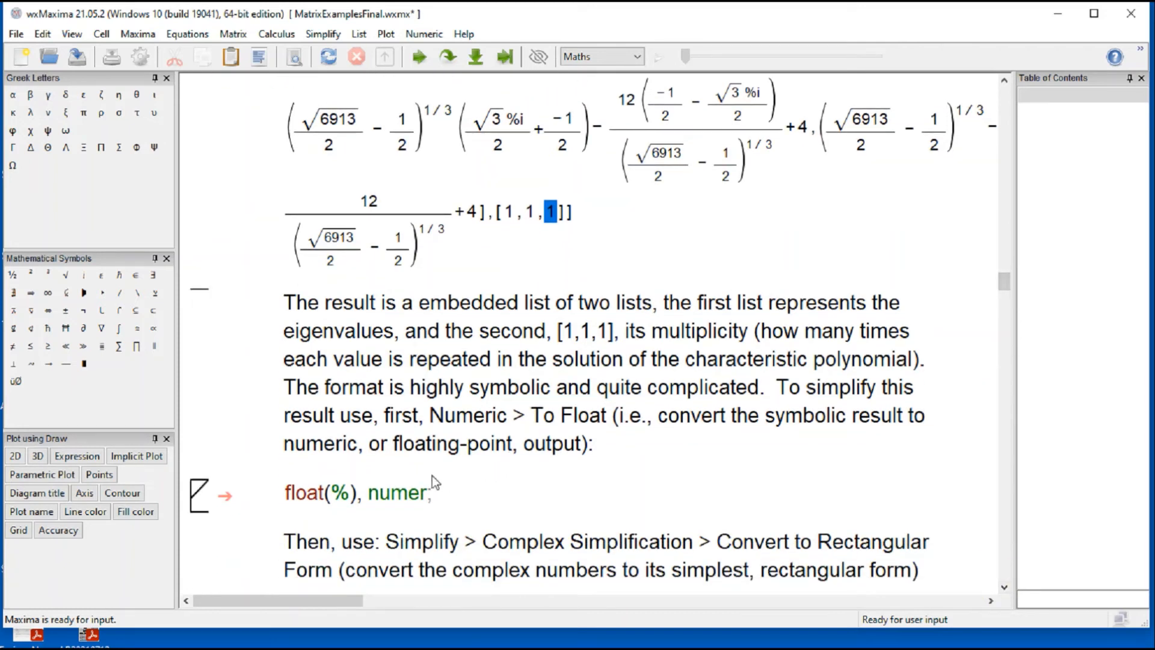
pyautogui.click(390, 493)
pyautogui.hotkey('shift', 'Return')
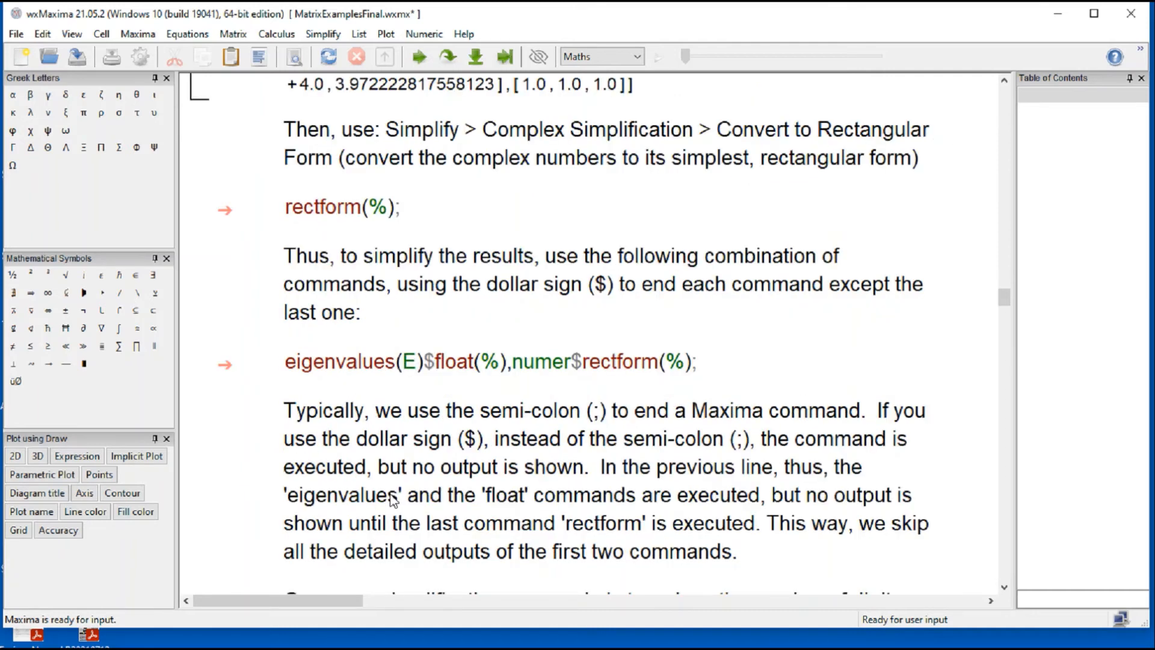
pyautogui.scroll(4, 392, 498)
pyautogui.moveTo(299, 240); pyautogui.dragTo(565, 278)
pyautogui.click(778, 395)
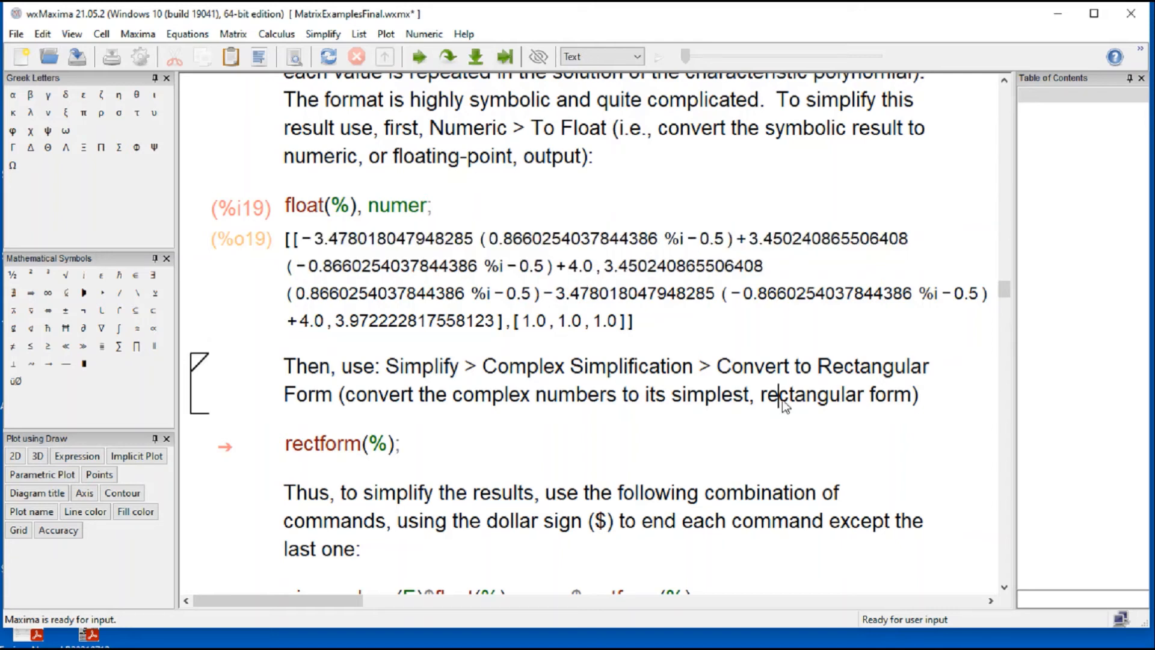
# Step: Look up the Complex Simplification options and evaluate the rectform(%); cell to convert the eigenvalues to rectangular form
pyautogui.click(423, 368)
pyautogui.click(316, 33)
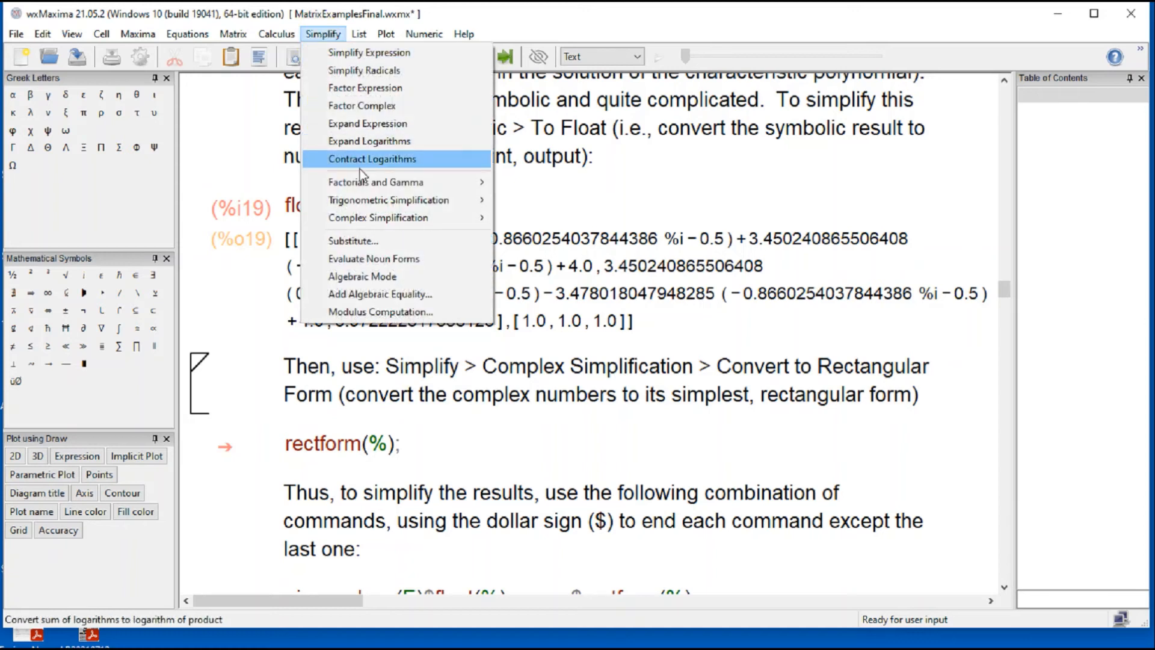
pyautogui.moveTo(365, 213)
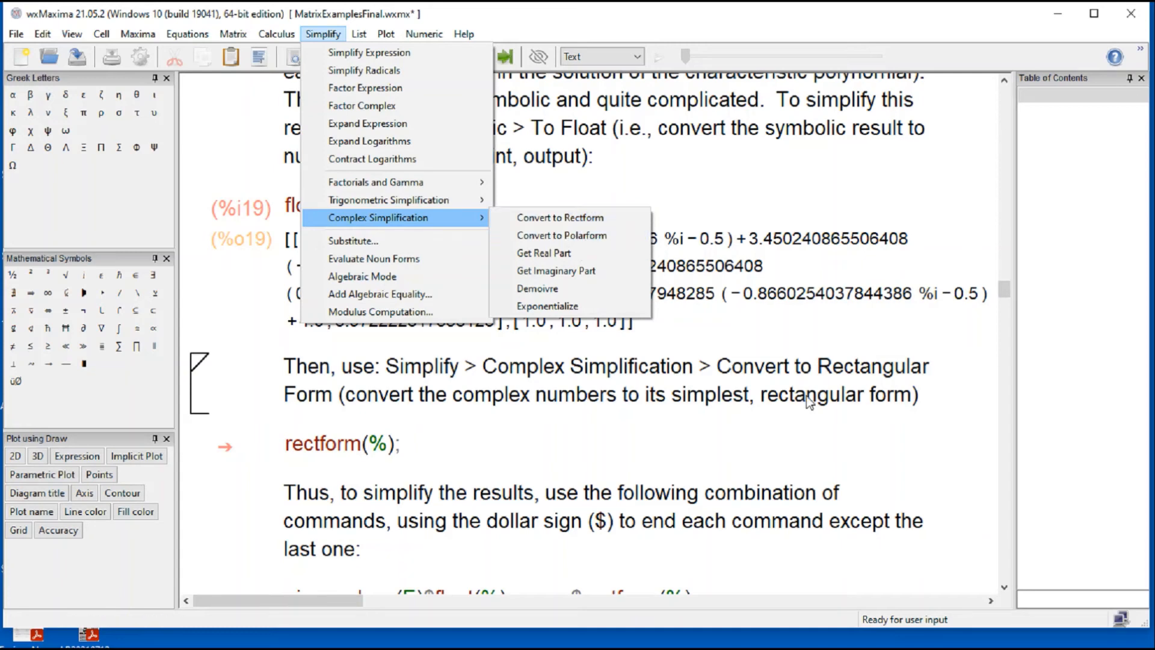
pyautogui.click(713, 438)
pyautogui.hotkey('shift', 'Return')
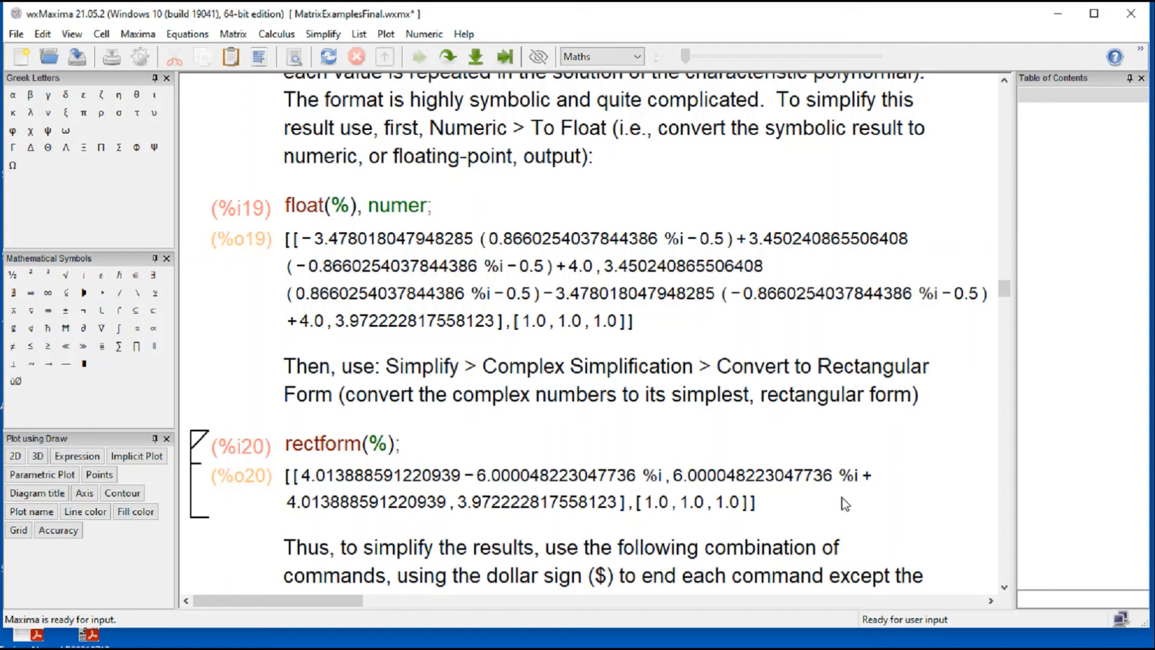
# Step: Examine the combined eigenvalues(E)$float(%),numer$rectform(%); cell, highlighting the dollar sign that ends the eigenvalues command
pyautogui.scroll(-3, 847, 497)
pyautogui.scroll(3, 849, 495)
pyautogui.scroll(-3, 850, 498)
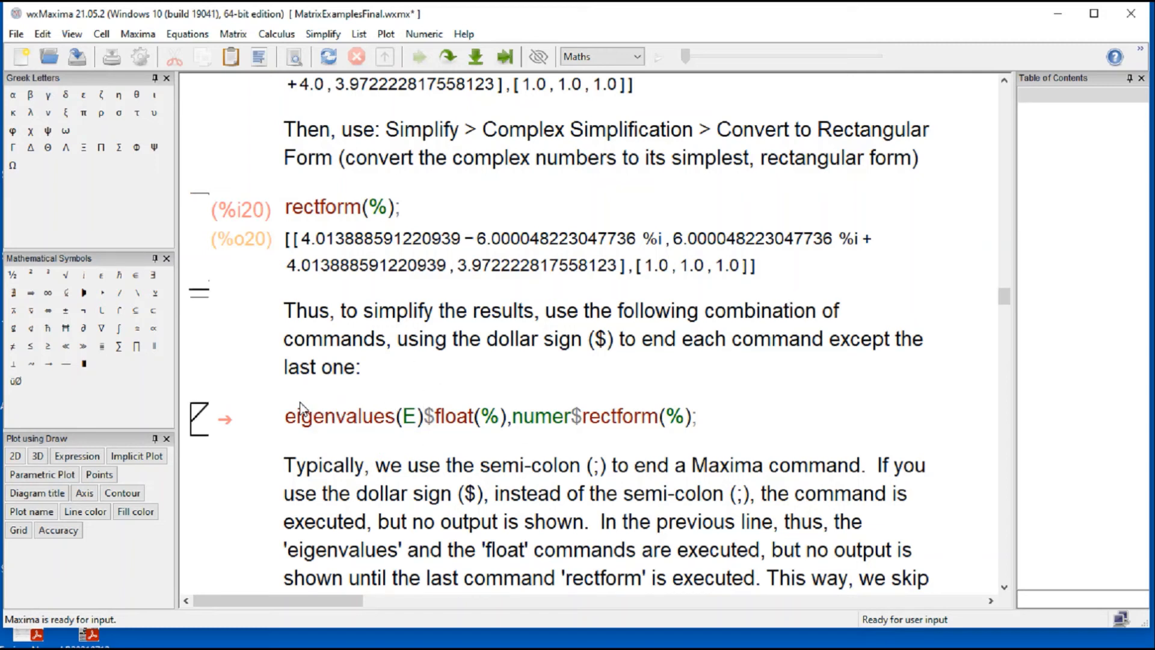
pyautogui.click(709, 416)
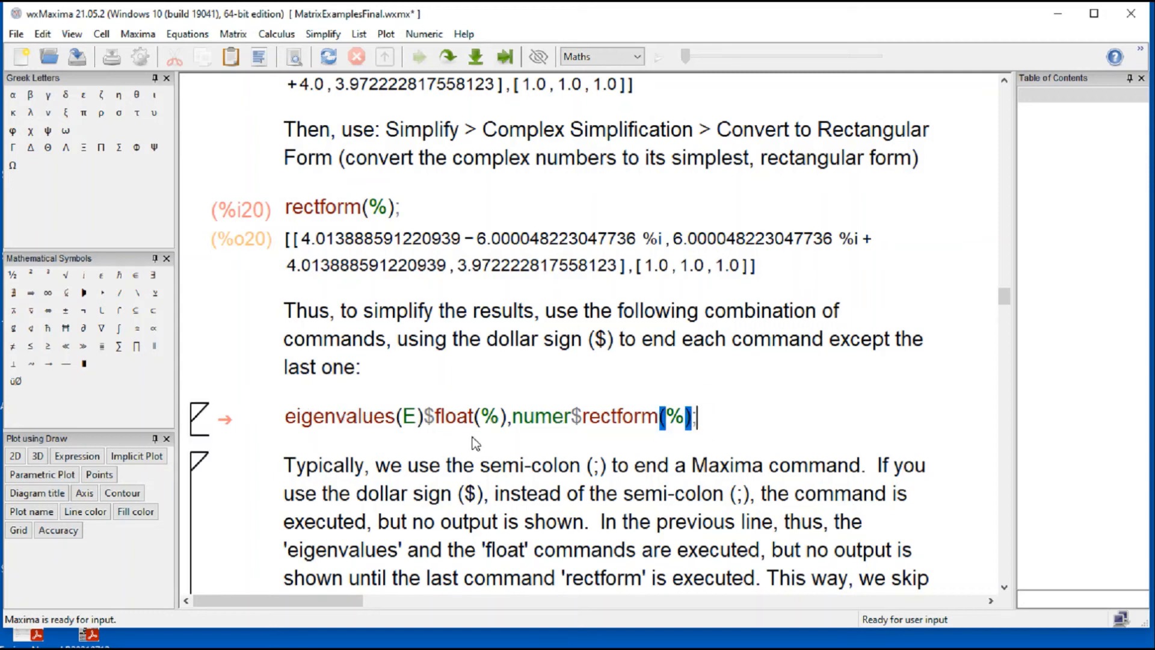
pyautogui.click(433, 420)
pyautogui.click(431, 420)
pyautogui.moveTo(426, 419); pyautogui.dragTo(432, 420)
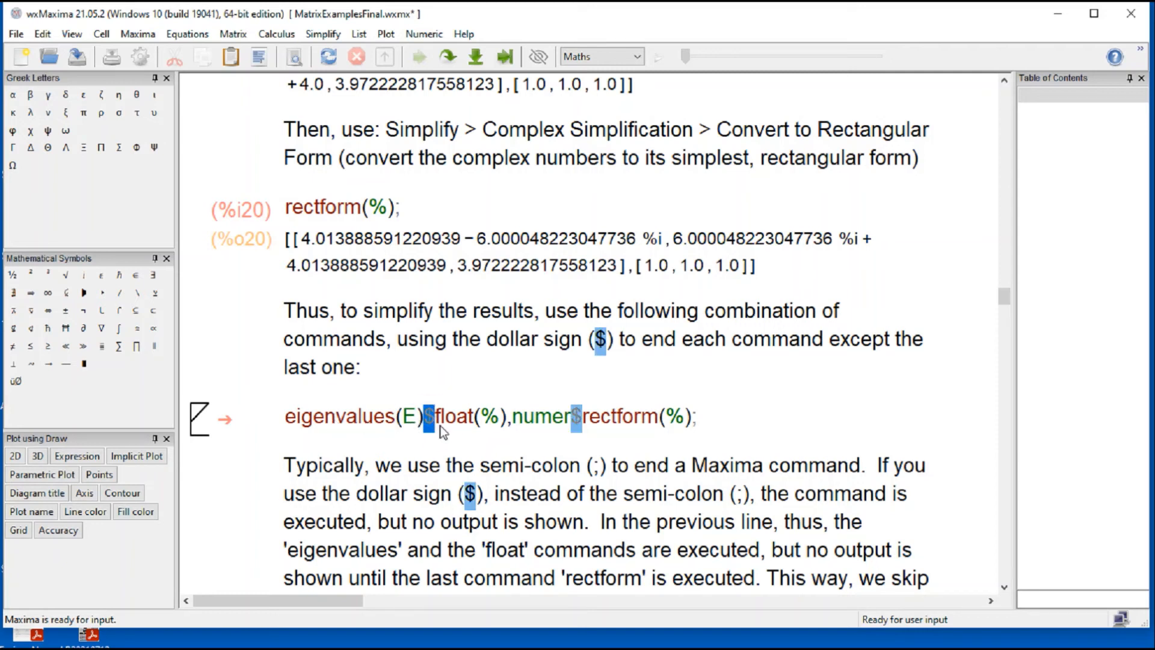
pyautogui.click(469, 383)
pyautogui.click(430, 415)
pyautogui.moveTo(427, 414); pyautogui.dragTo(434, 420)
pyautogui.press('End')
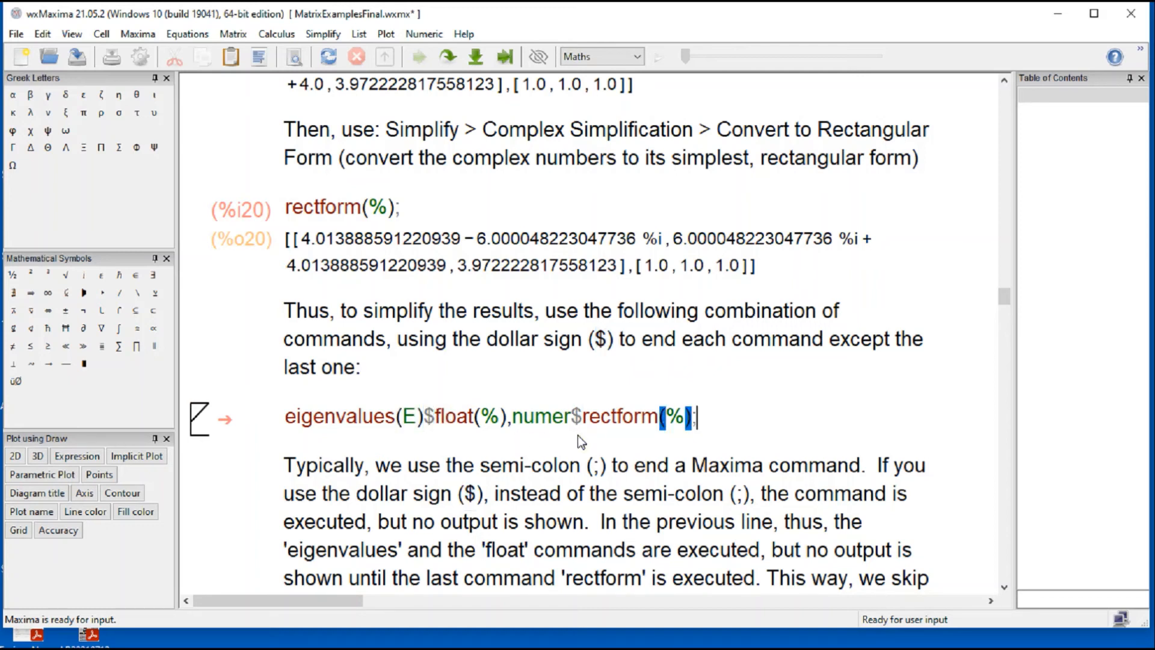
# Step: Evaluate the combined eigenvalues(E)$float(%),numer$rectform(%); cell and highlight its commands
pyautogui.click(607, 417)
pyautogui.hotkey('shift', 'Return')
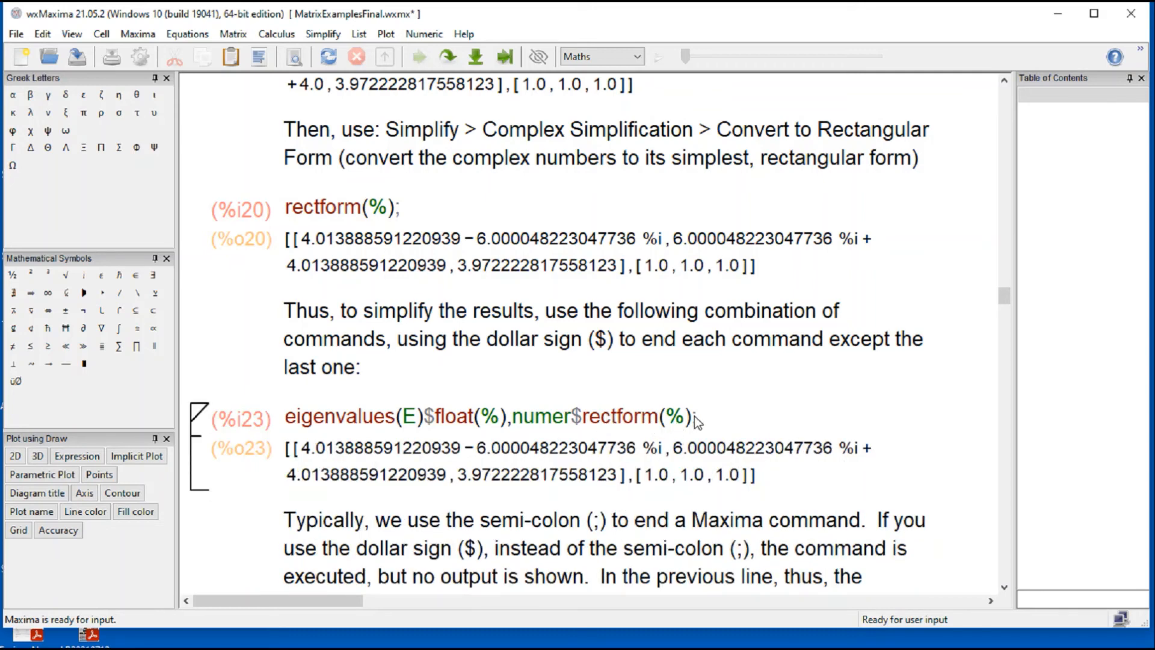
pyautogui.keyDown('shift'); pyautogui.click(297, 414); pyautogui.keyUp('shift')
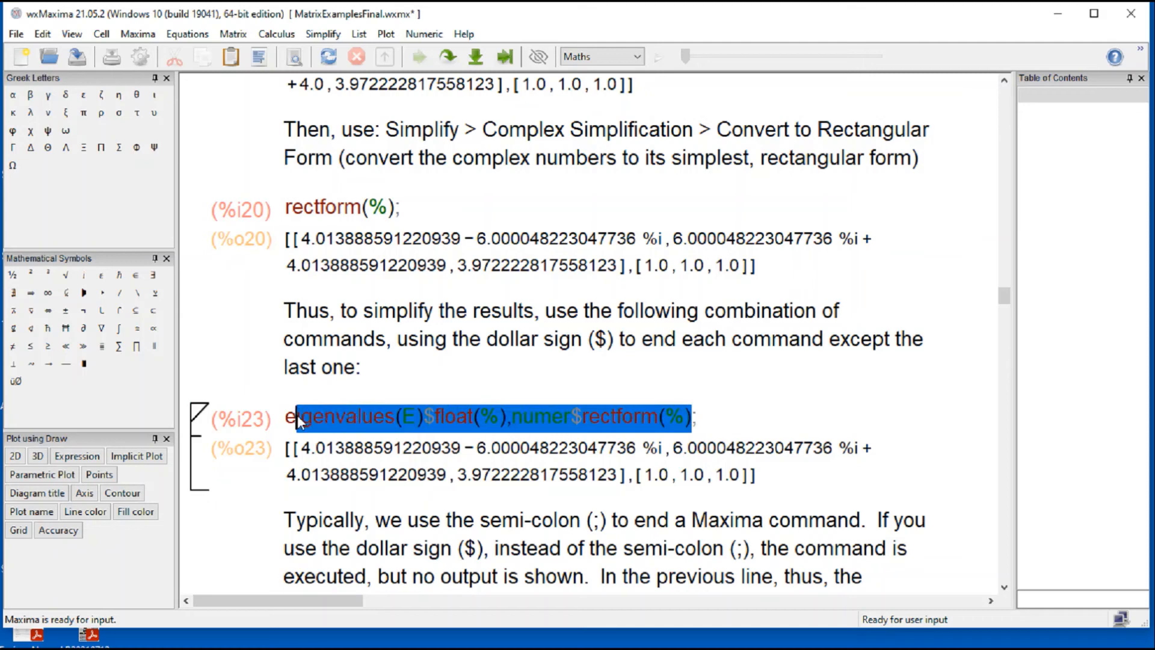
pyautogui.click(756, 406)
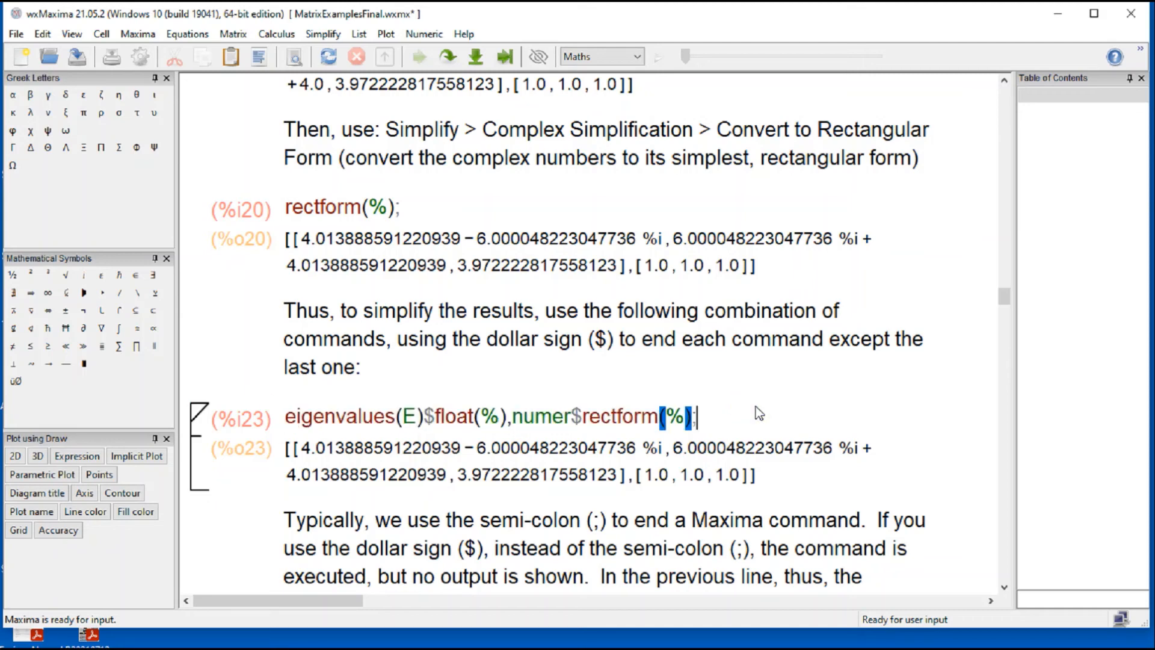
# Step: View the Displayed Precision dialog, dismiss it, and evaluate the fpprintprec : 6; cell to show six digits
pyautogui.scroll(-3, 759, 413)
pyautogui.scroll(-3, 759, 412)
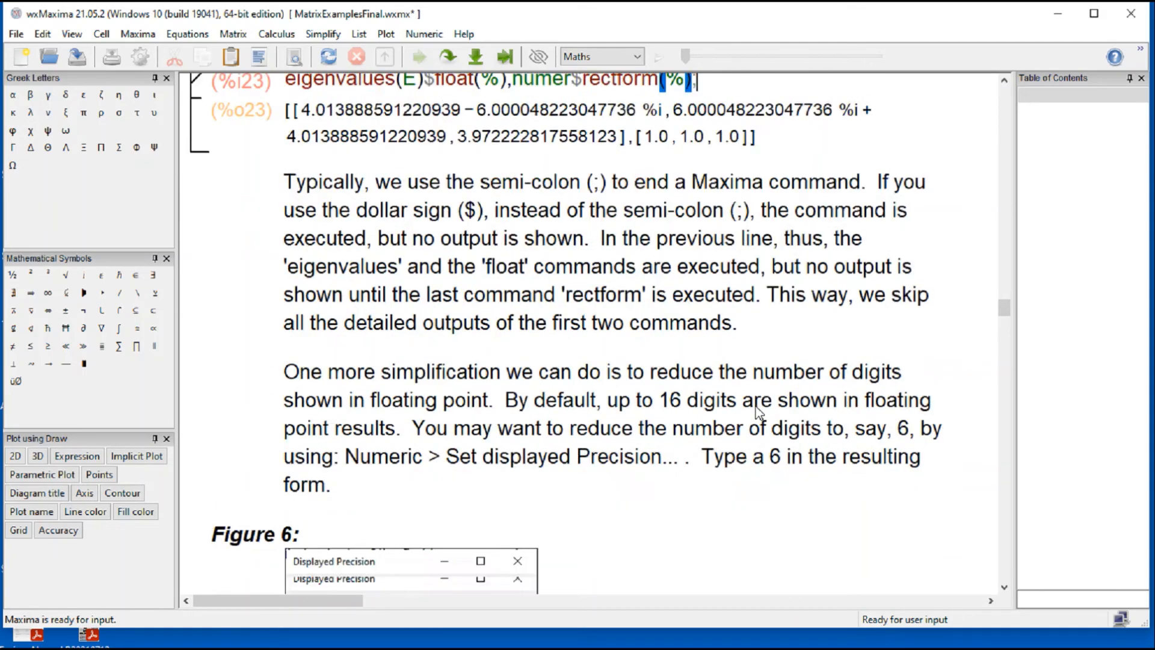
pyautogui.scroll(-3, 759, 413)
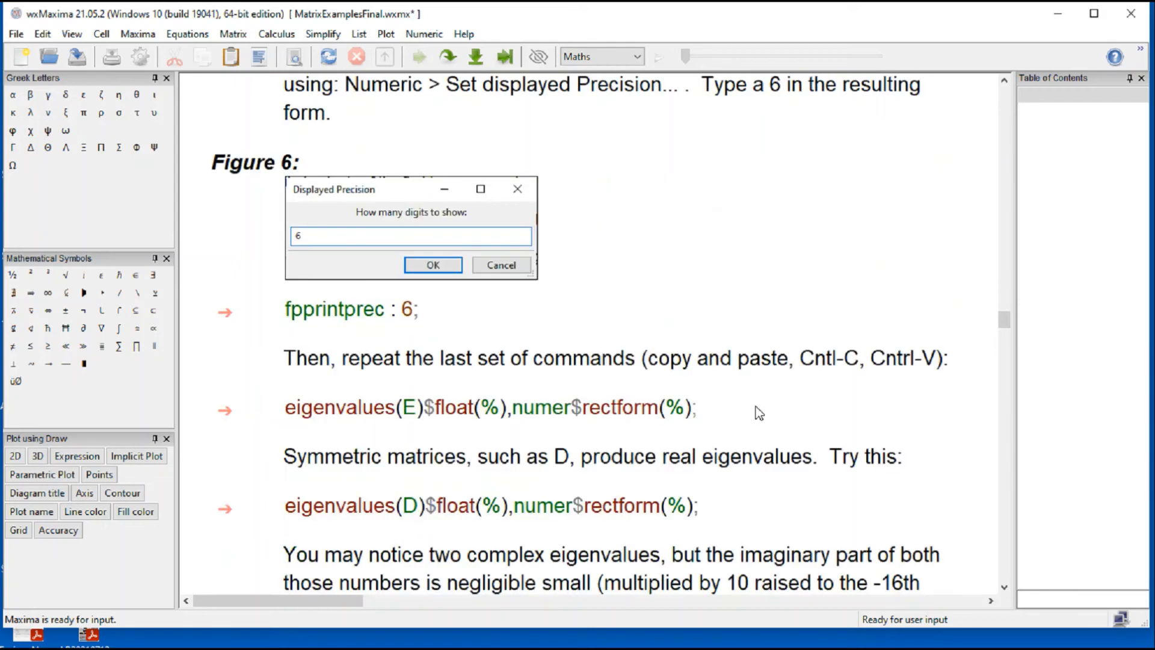
pyautogui.click(320, 159)
pyautogui.click(425, 33)
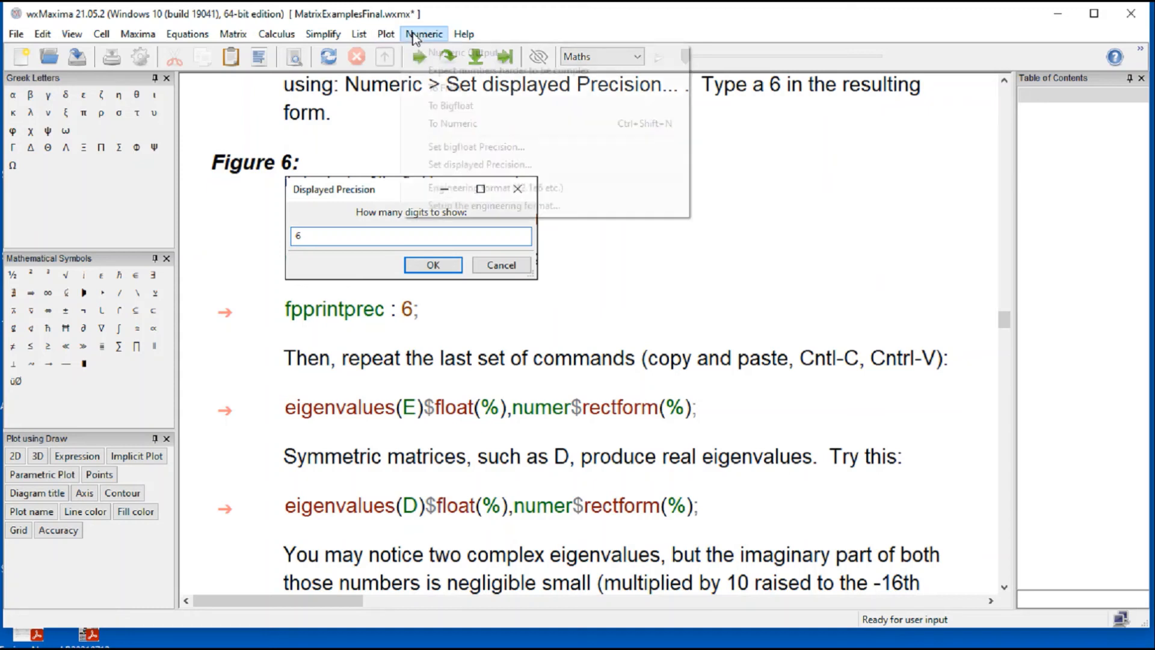
pyautogui.click(456, 169)
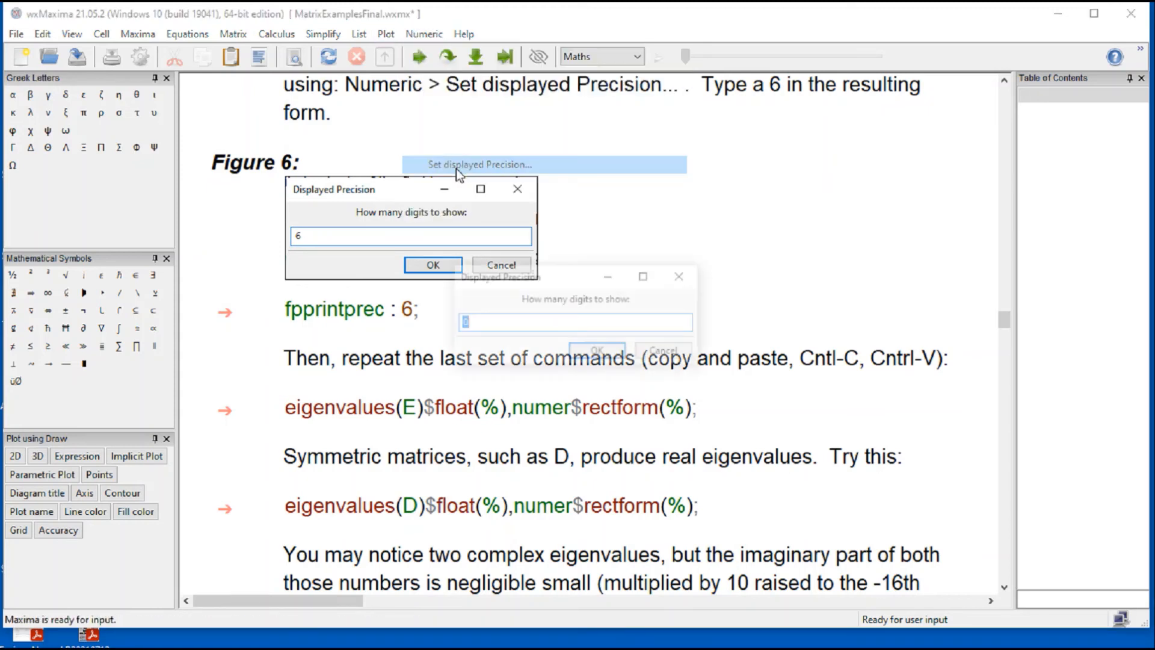
pyautogui.click(698, 281)
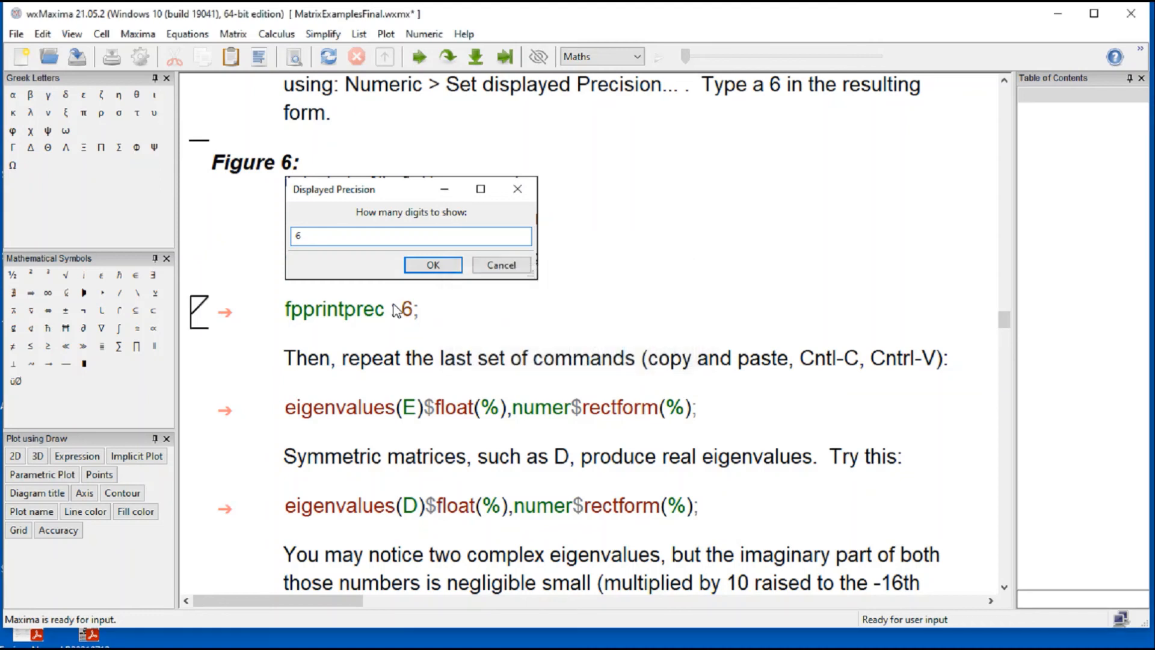
pyautogui.hotkey('shift', 'Return')
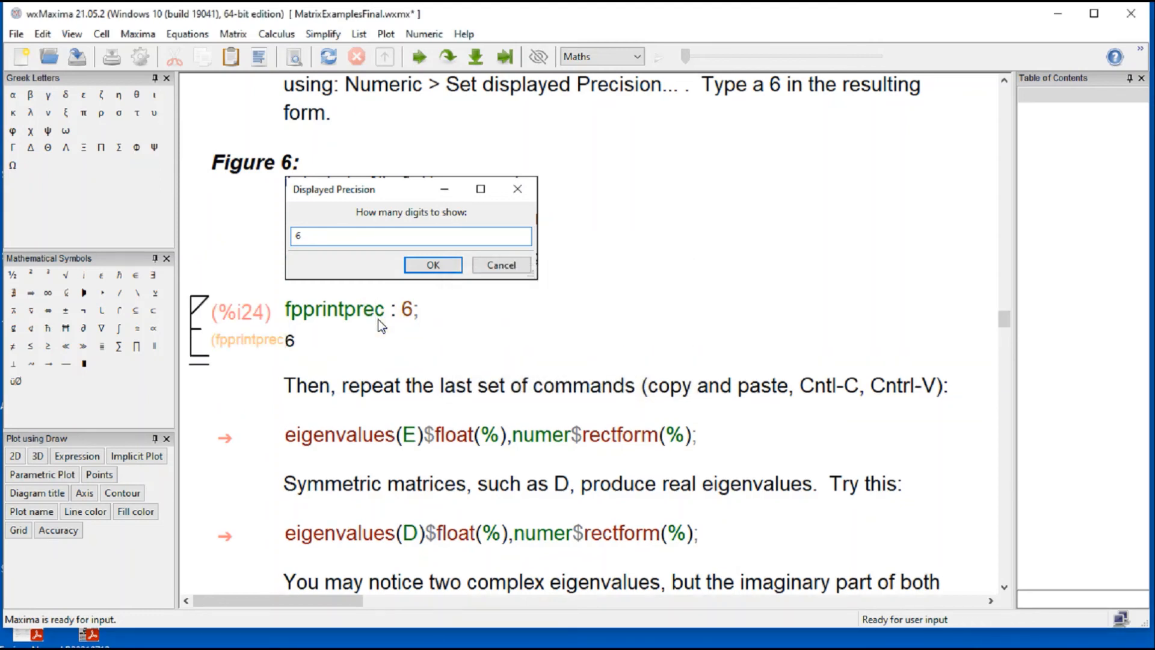
# Step: Evaluate the repeated eigenvalues(E)$float(%),numer$rectform(%); cell under the precision setting and highlight the first number in its output
pyautogui.click(391, 437)
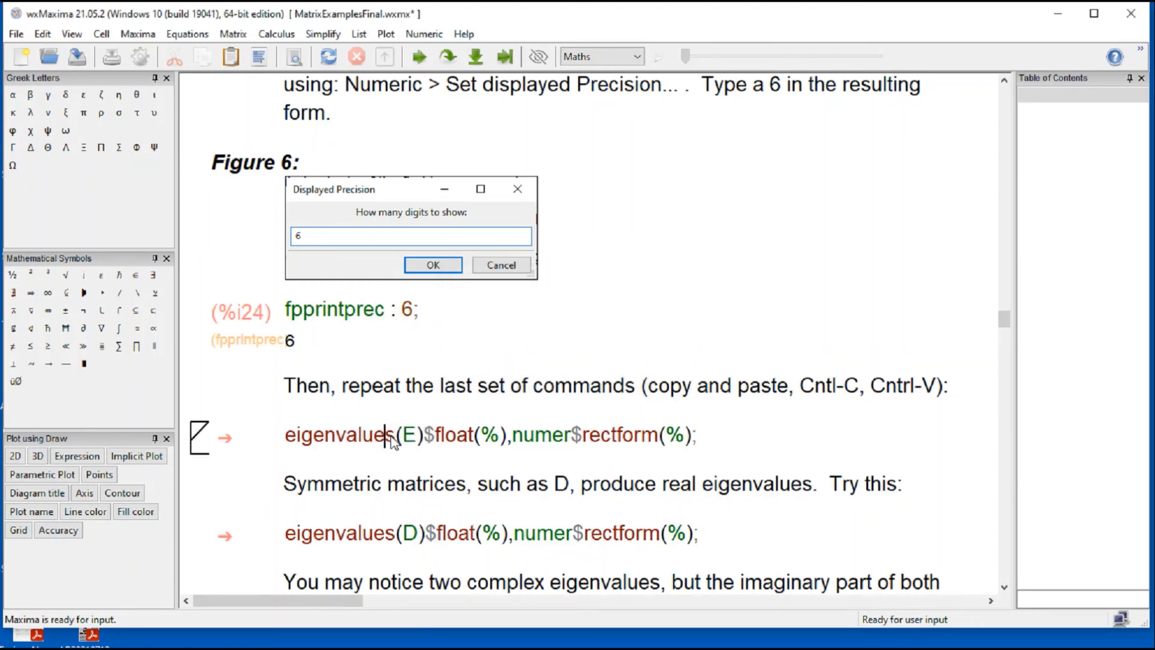
pyautogui.hotkey('shift', 'Return')
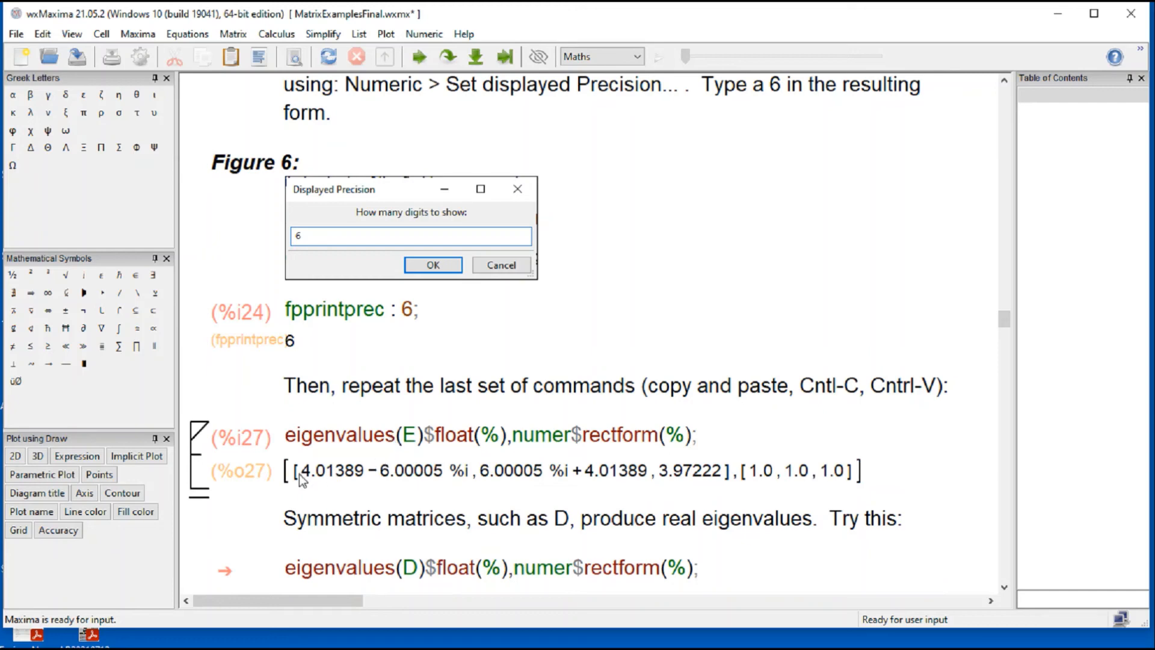
pyautogui.moveTo(308, 474); pyautogui.dragTo(337, 475)
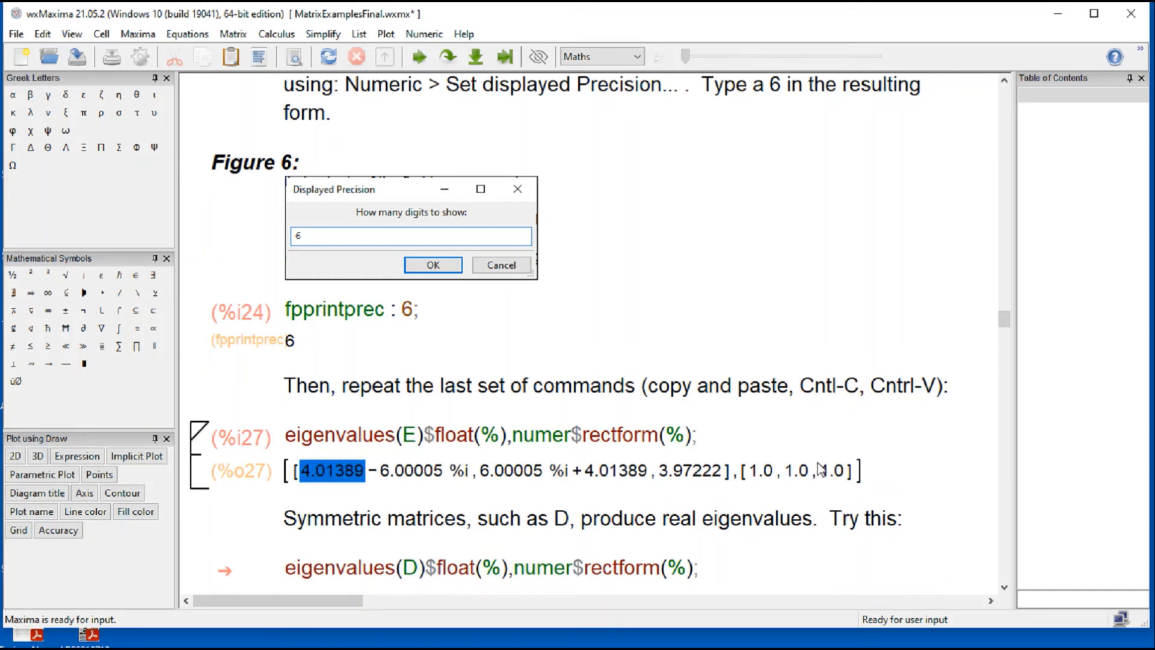
# Step: Evaluate the eigenvalues(D)$float(%),numer$rectform(%); cell for the symmetric matrix D
pyautogui.click(875, 436)
pyautogui.scroll(-3, 941, 471)
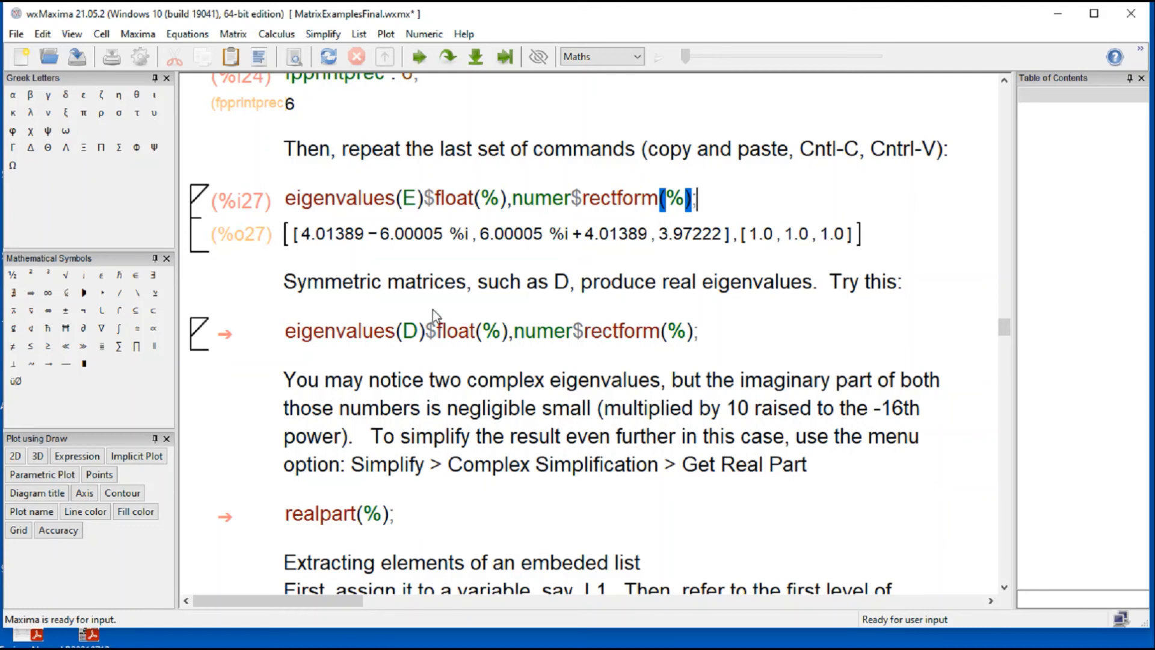
pyautogui.click(387, 336)
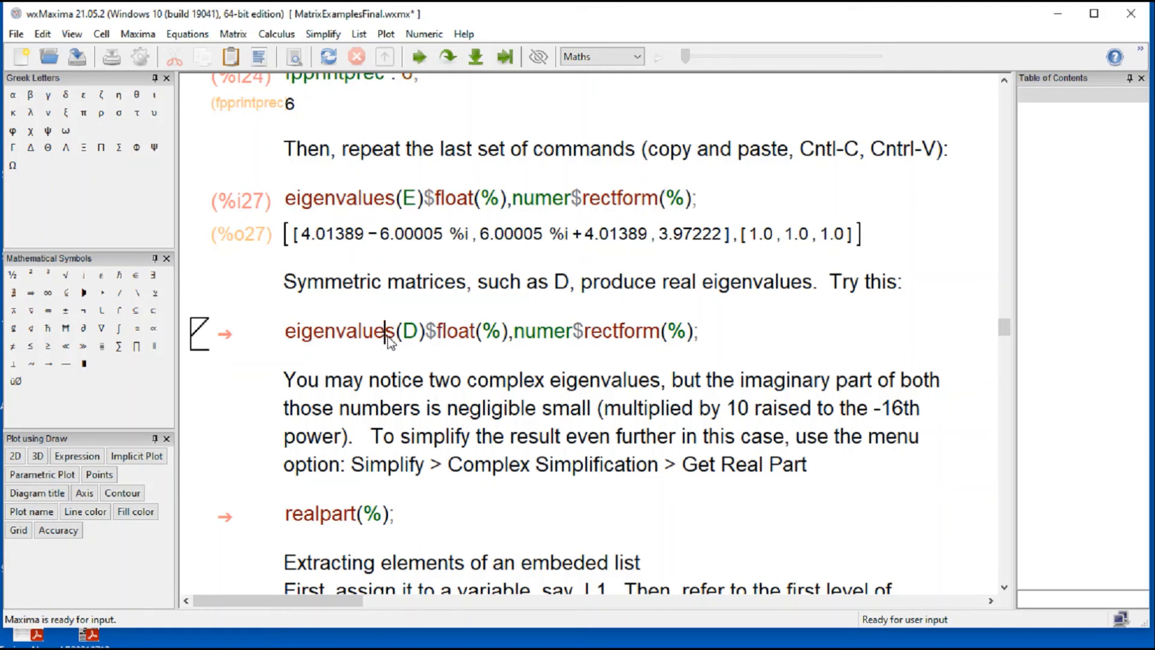
pyautogui.hotkey('shift', 'Return')
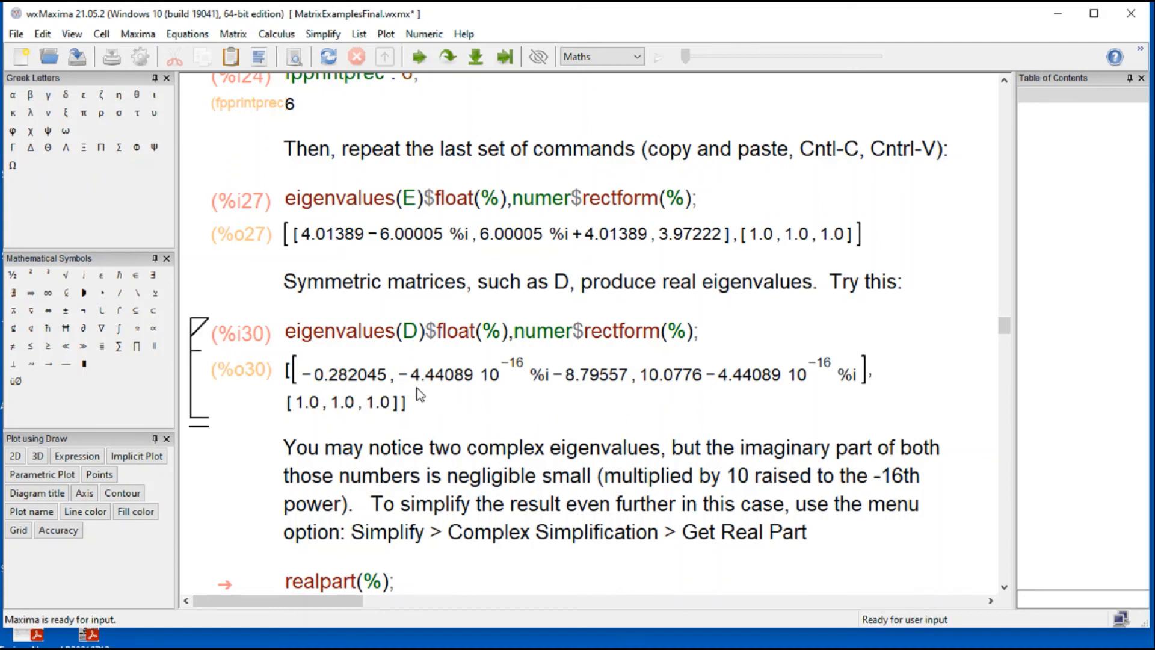
# Step: Examine the complex eigenvalues in matrix D's output, highlighting the coefficient and power of ten of the first imaginary part
pyautogui.moveTo(404, 376); pyautogui.dragTo(616, 380)
pyautogui.click(724, 390)
pyautogui.click(736, 379)
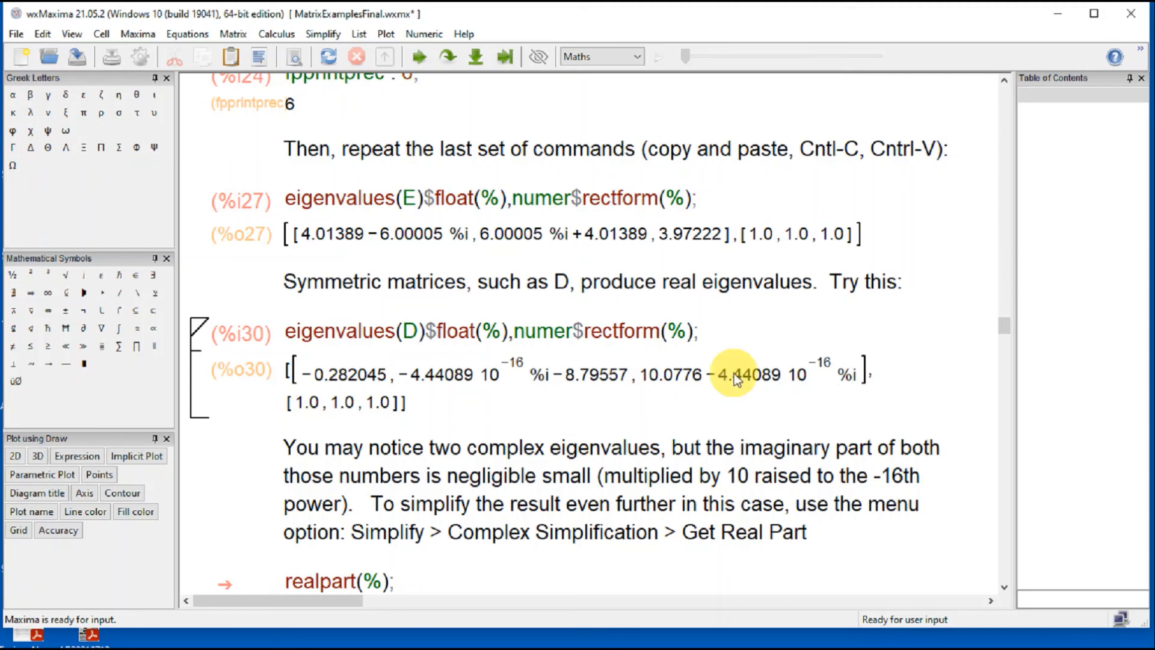
pyautogui.click(796, 378)
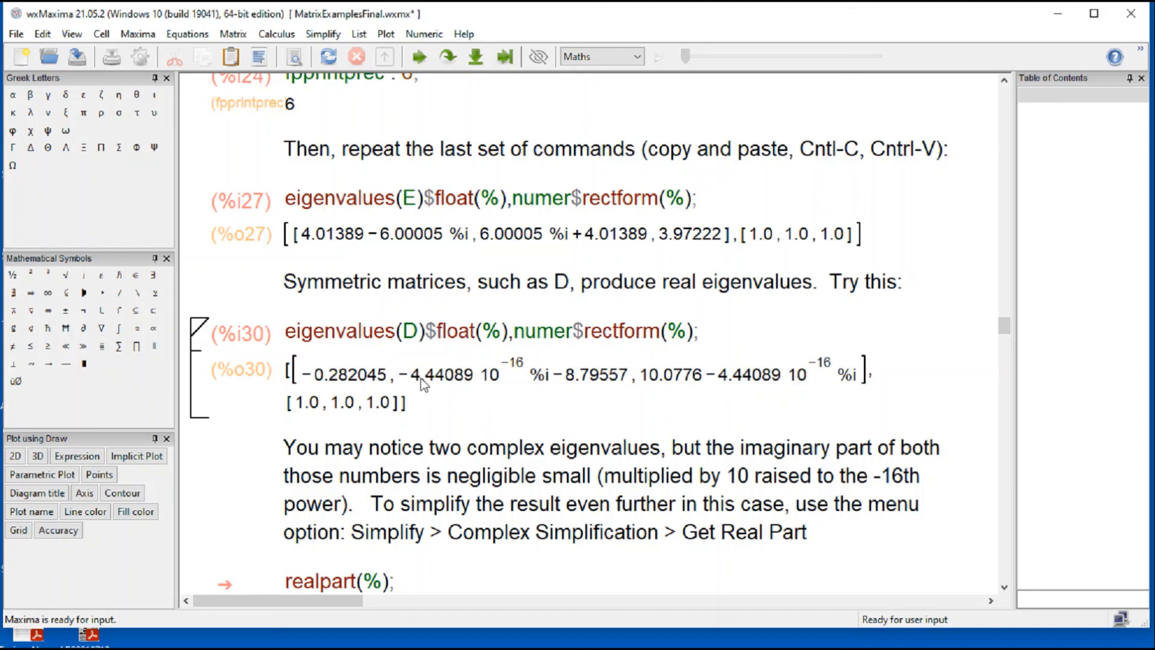
pyautogui.moveTo(411, 376); pyautogui.dragTo(504, 379)
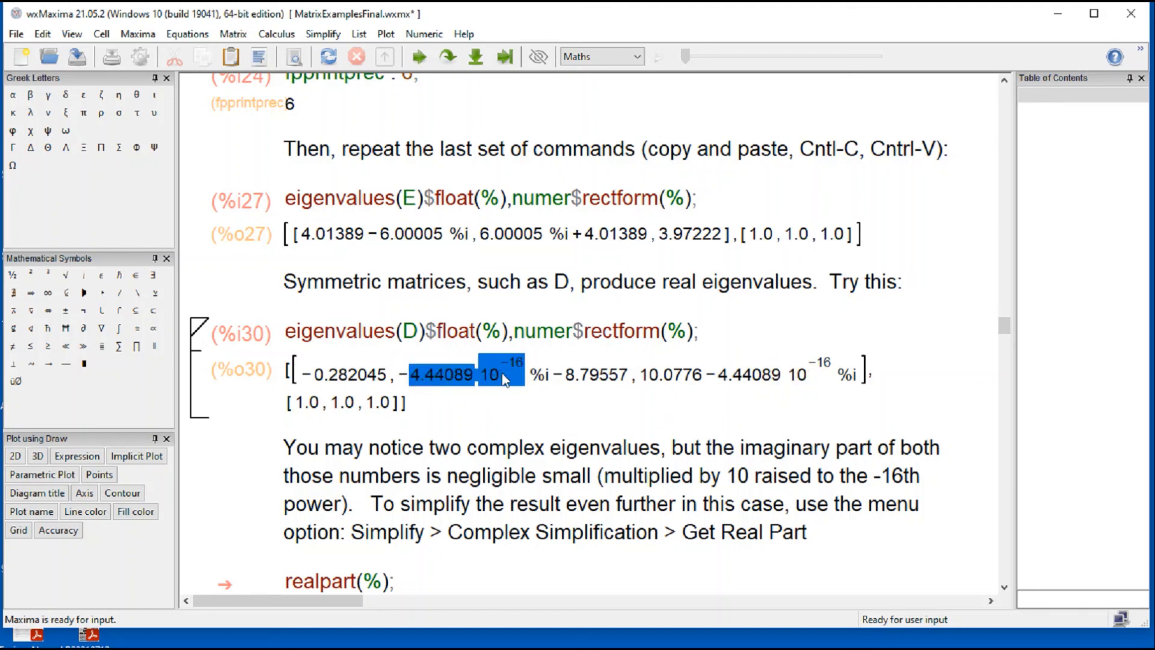
pyautogui.click(725, 377)
# Step: Evaluate the realpart(%); cell to keep only the real part of D's eigenvalues, and highlight the start of its output
pyautogui.scroll(-5, 559, 421)
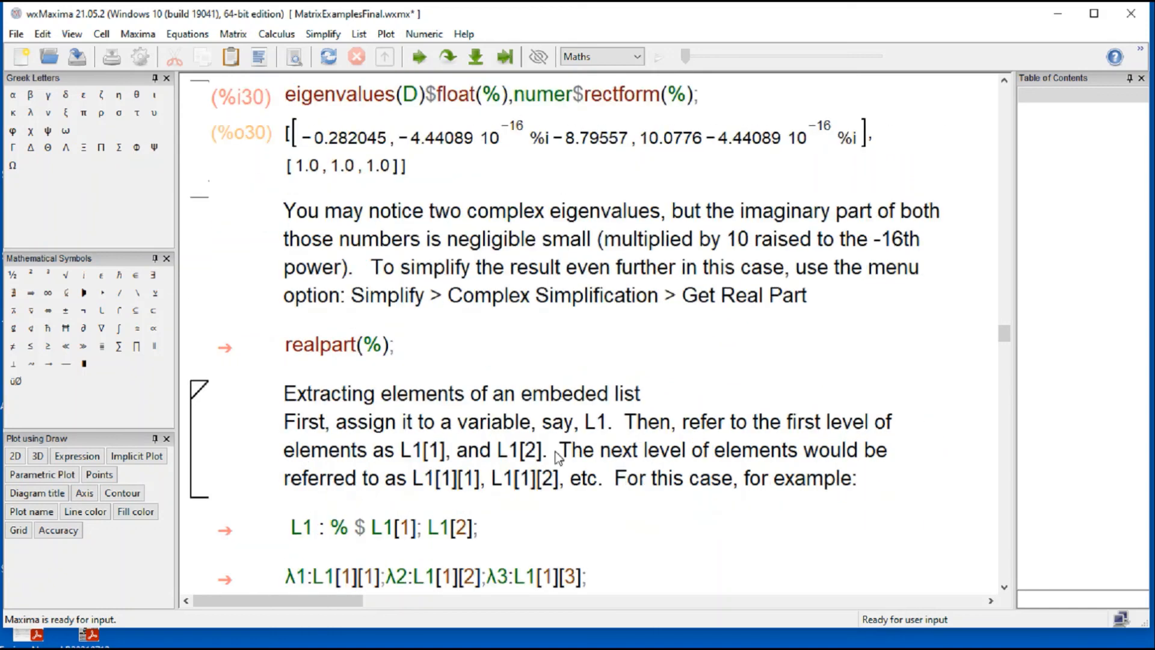
pyautogui.click(338, 352)
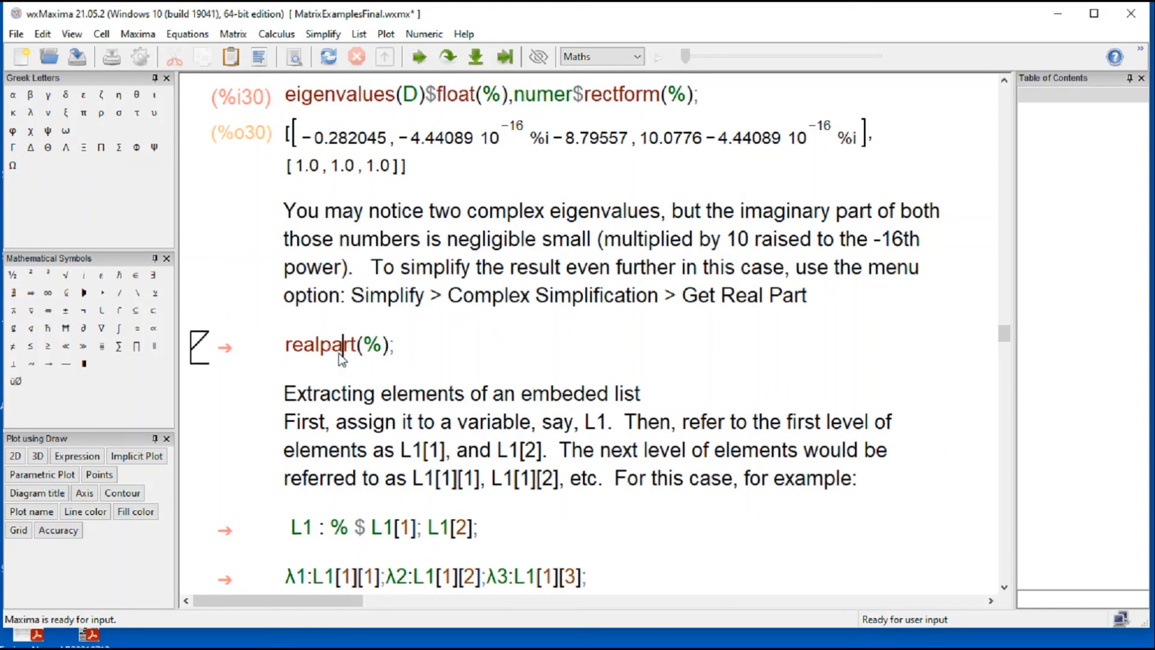
pyautogui.hotkey('ctrl', 'Return')
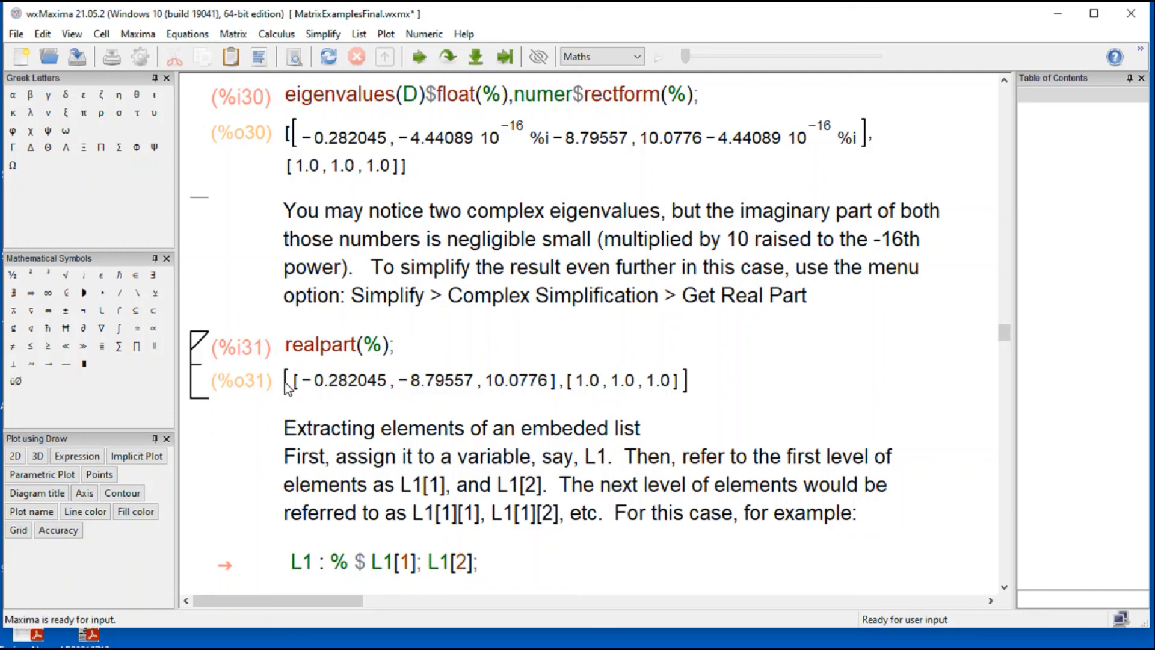
pyautogui.moveTo(290, 384); pyautogui.dragTo(359, 378)
pyautogui.click(816, 393)
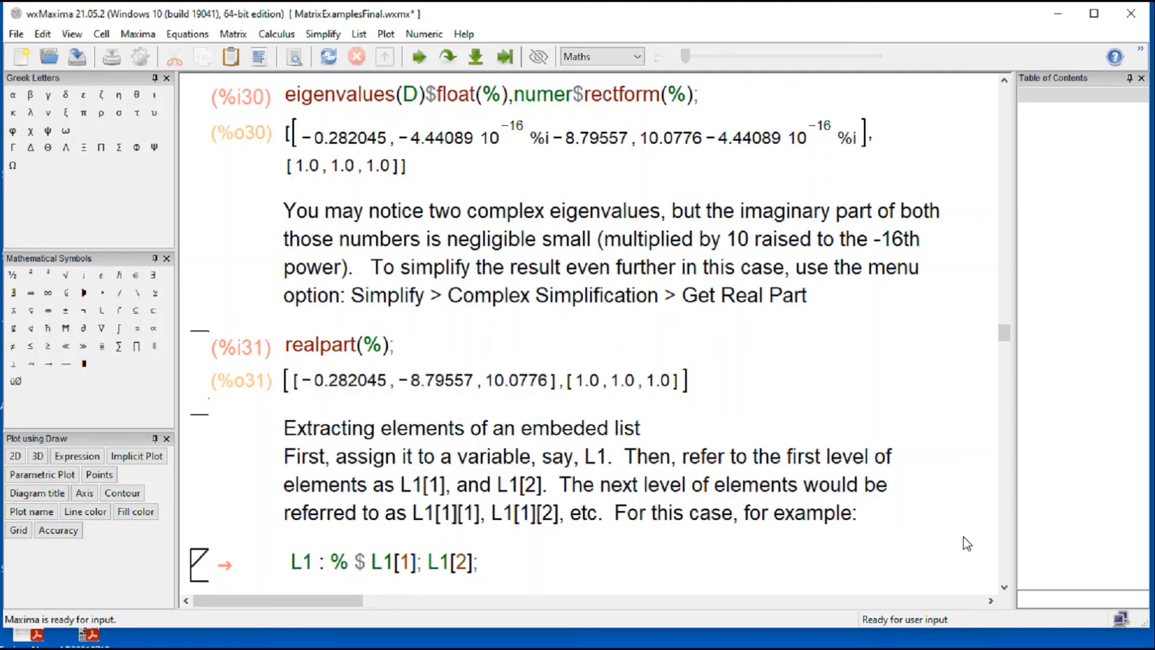
# Step: Evaluate the L1 : % $ L1[1]; L1[2]; cell, and highlight L1[2] and each of the two output lists
pyautogui.click(1004, 586)
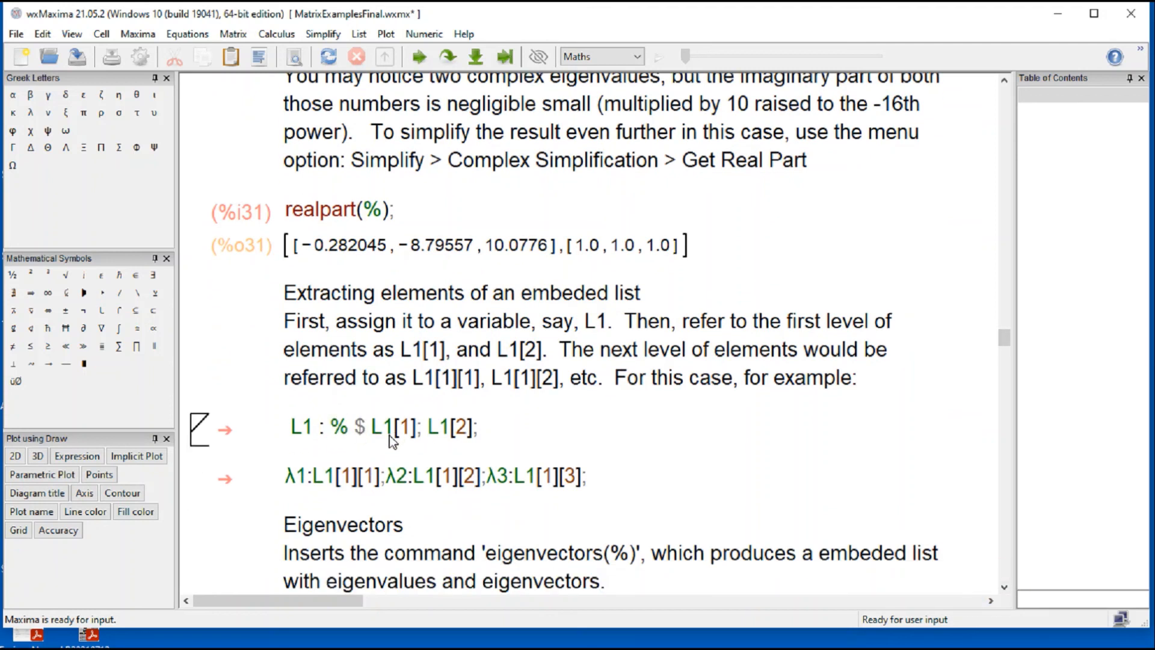
pyautogui.hotkey('shift', 'Return')
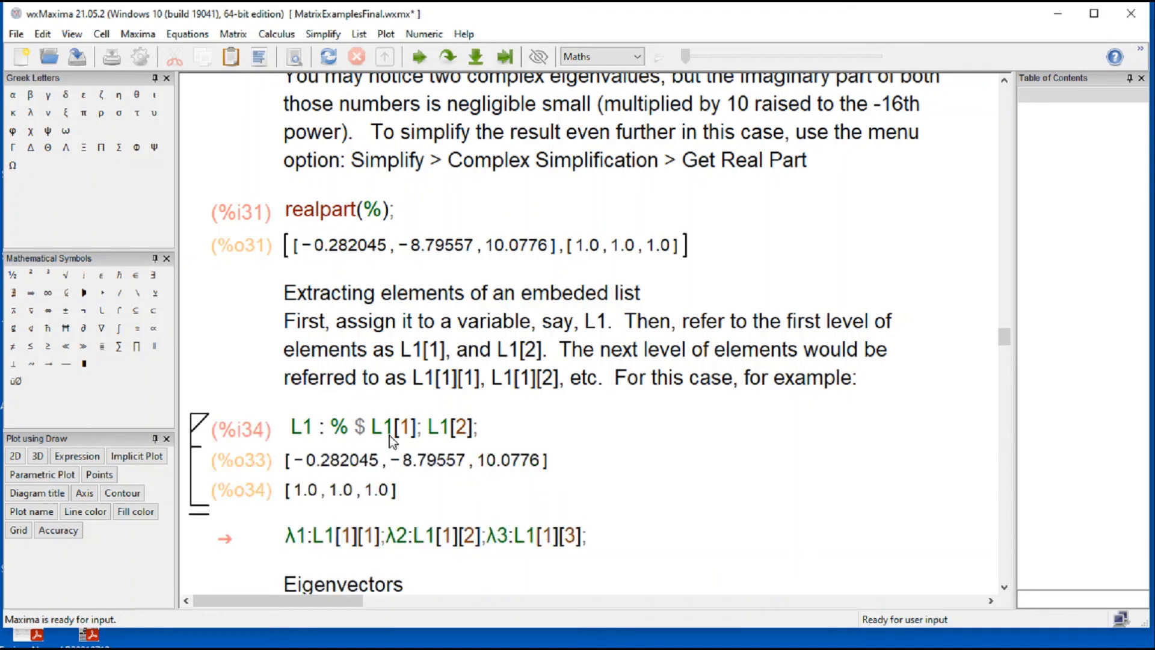
pyautogui.moveTo(373, 435); pyautogui.dragTo(471, 428)
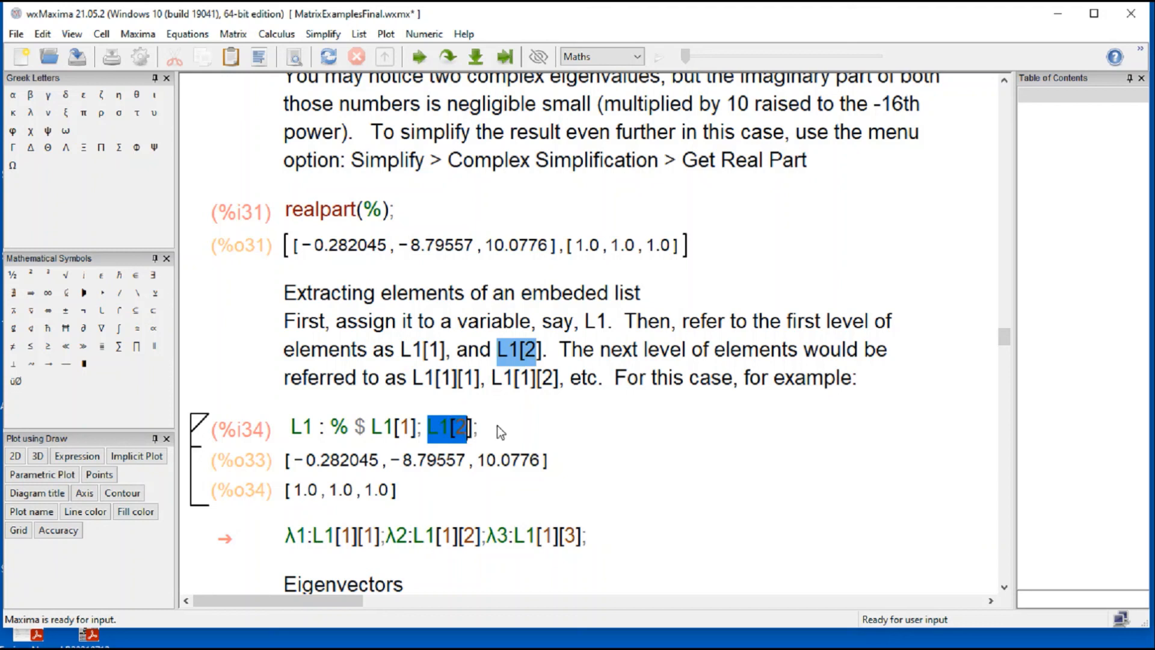
pyautogui.click(321, 466)
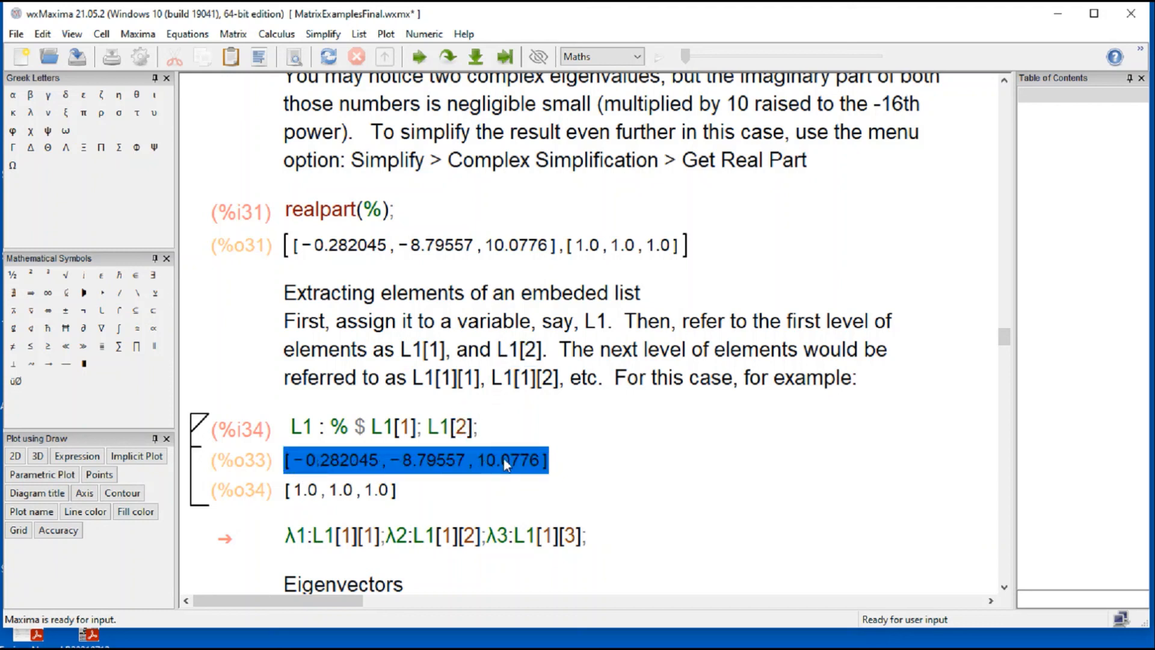
pyautogui.click(292, 492)
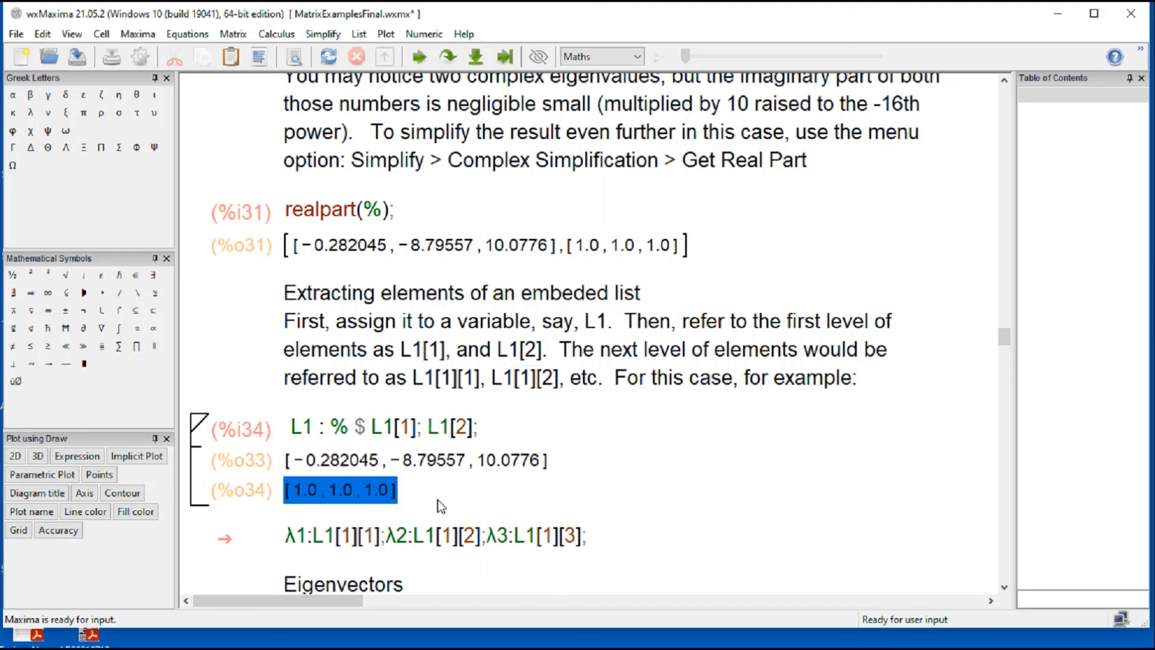
# Step: Highlight the second index of L1[1][1], and evaluate the λ1:L1[1][1];λ2:L1[1][2];λ3:L1[1][3]; cell
pyautogui.click(368, 535)
pyautogui.doubleClick(368, 535)
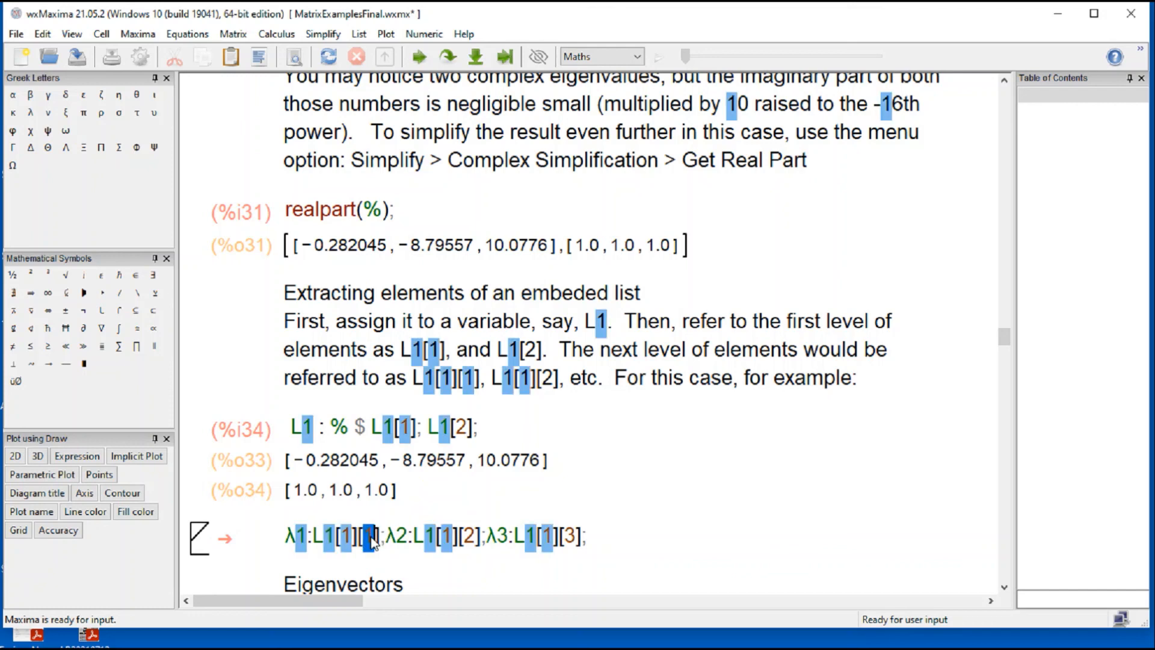
pyautogui.click(477, 549)
pyautogui.click(442, 554)
pyautogui.click(428, 536)
pyautogui.hotkey('shift', 'Return')
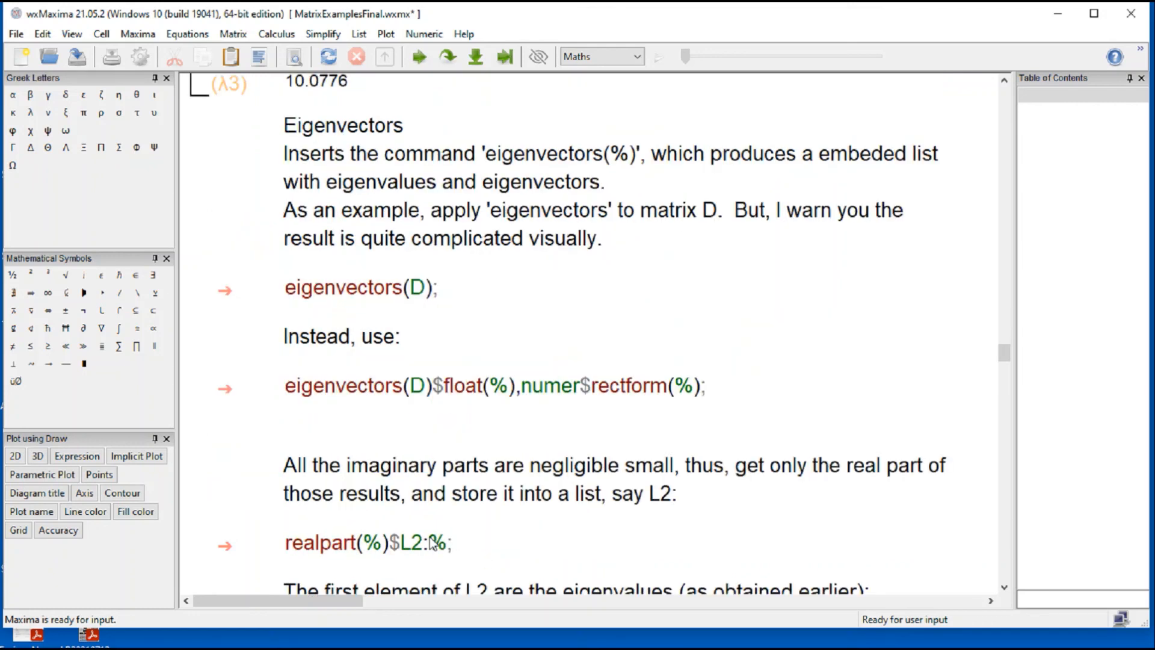